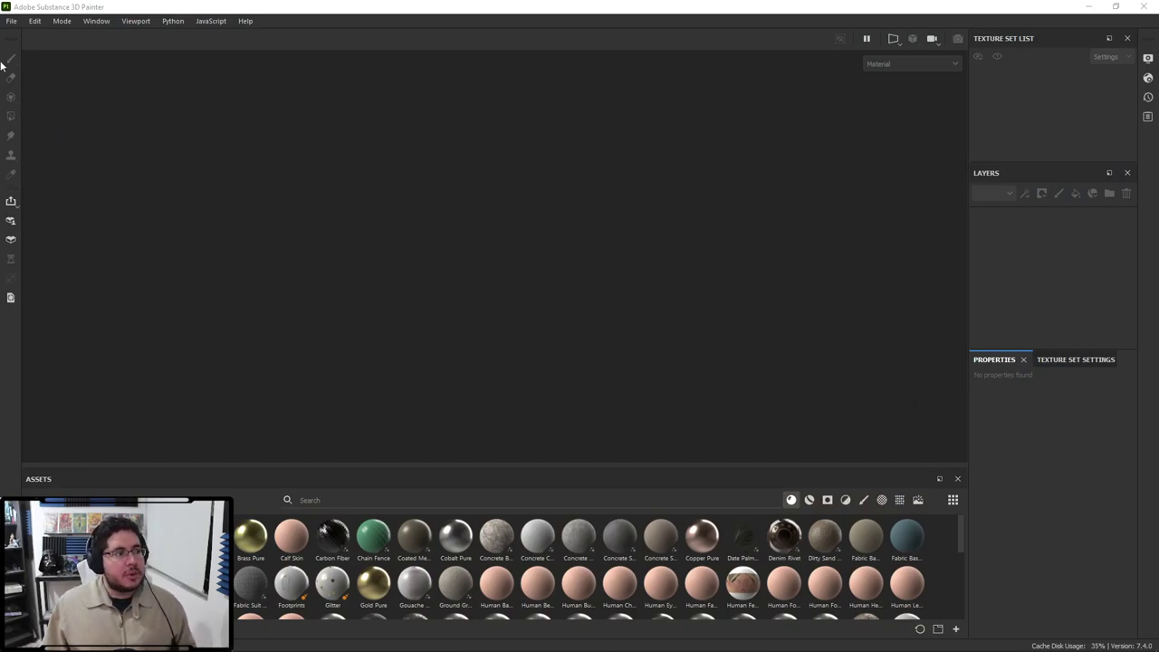
Dismiss the sample projects browser and start a new project instead.
{"action": "left_click", "coordinate": [12, 22]}
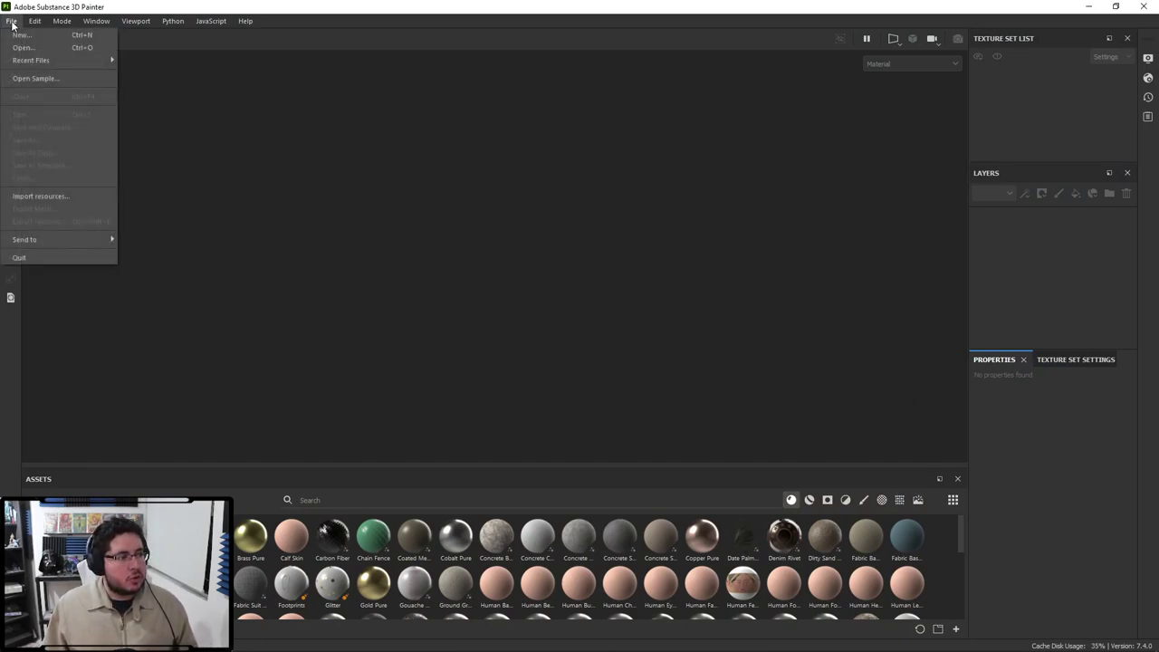
{"action": "left_click", "coordinate": [37, 79]}
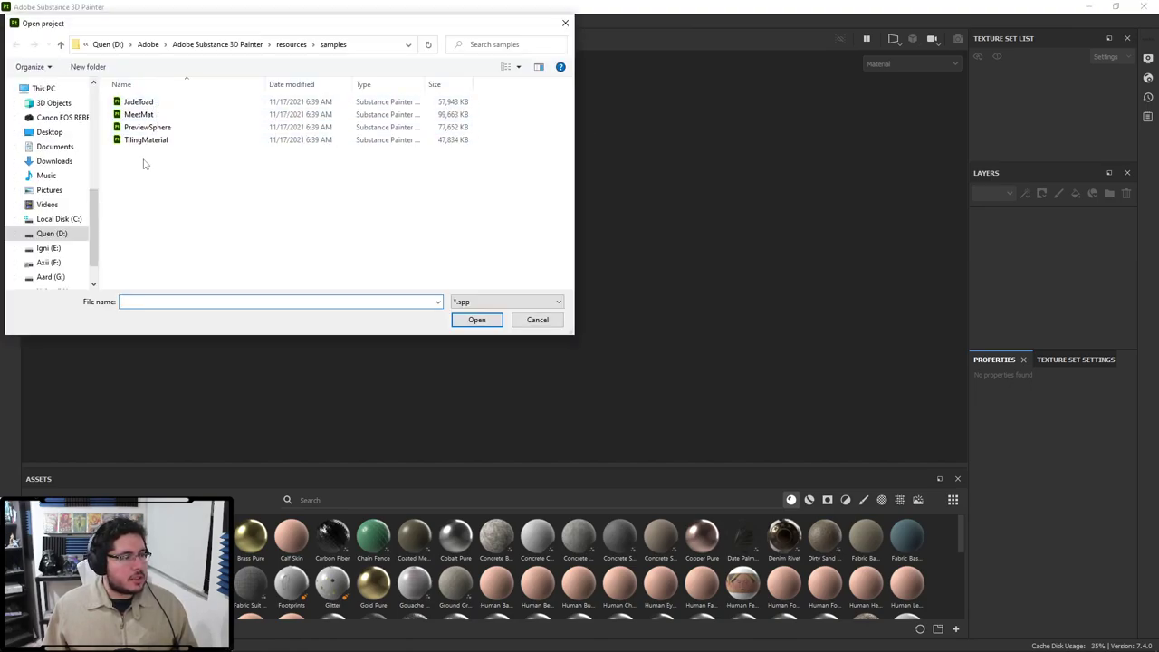
{"action": "left_click", "coordinate": [565, 23]}
{"action": "left_click", "coordinate": [10, 21]}
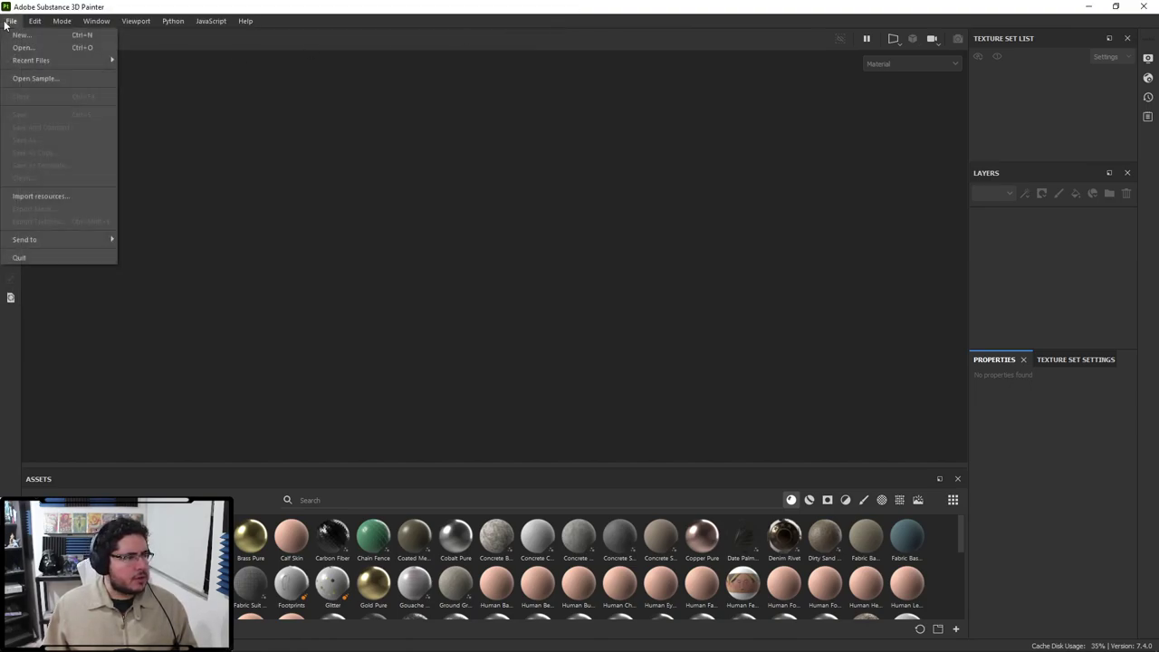
{"action": "left_click", "coordinate": [43, 35]}
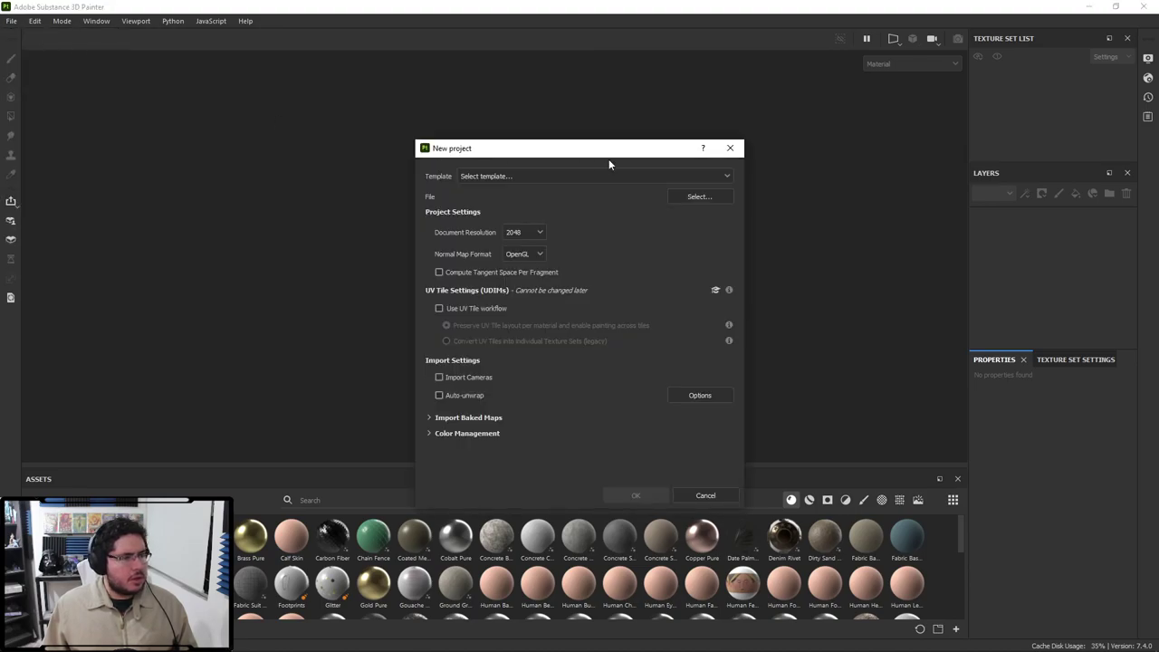
Pick Firefly.fbx from Nextut_Live/assets/Firefly as the mesh and confirm the new project.
{"action": "left_click", "coordinate": [695, 196]}
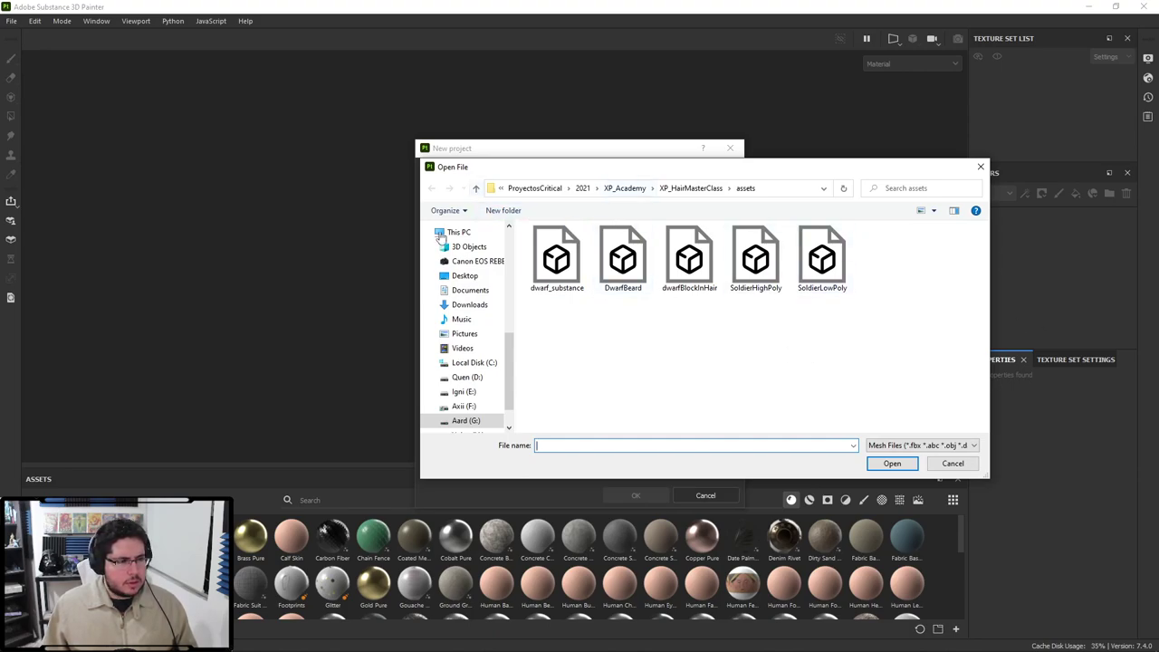
{"action": "scroll", "coordinate": [446, 258], "scroll_direction": "up", "scroll_amount": 3}
{"action": "scroll", "coordinate": [445, 258], "scroll_direction": "up", "scroll_amount": 3}
{"action": "left_click", "coordinate": [463, 251]}
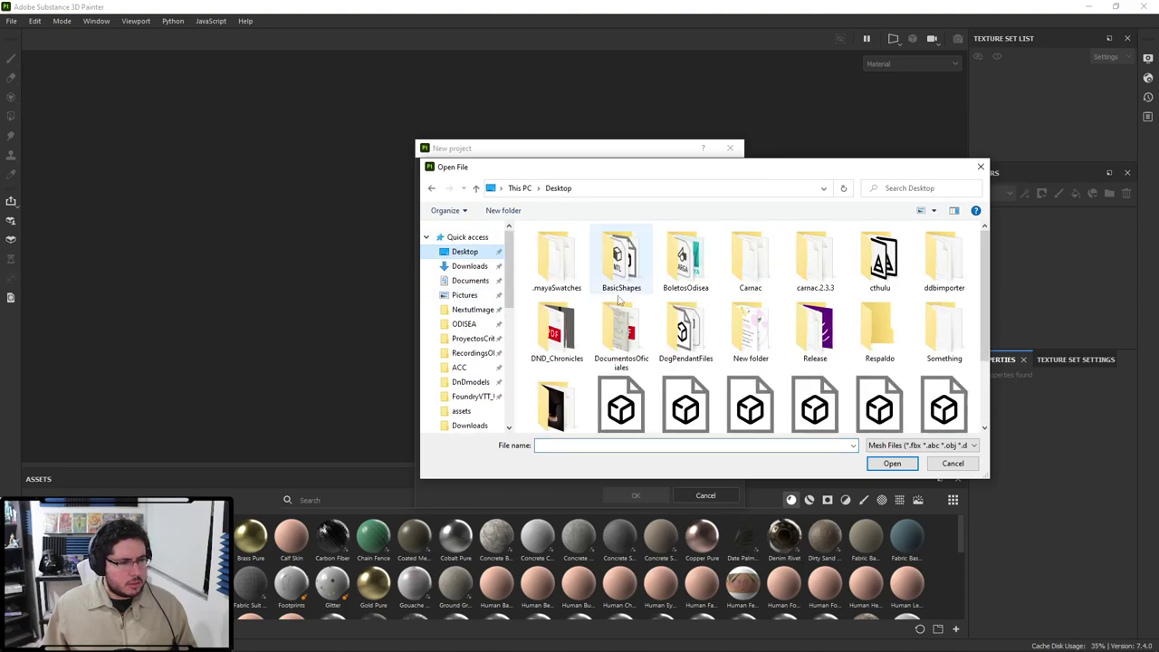
{"action": "scroll", "coordinate": [814, 311], "scroll_direction": "down", "scroll_amount": 2}
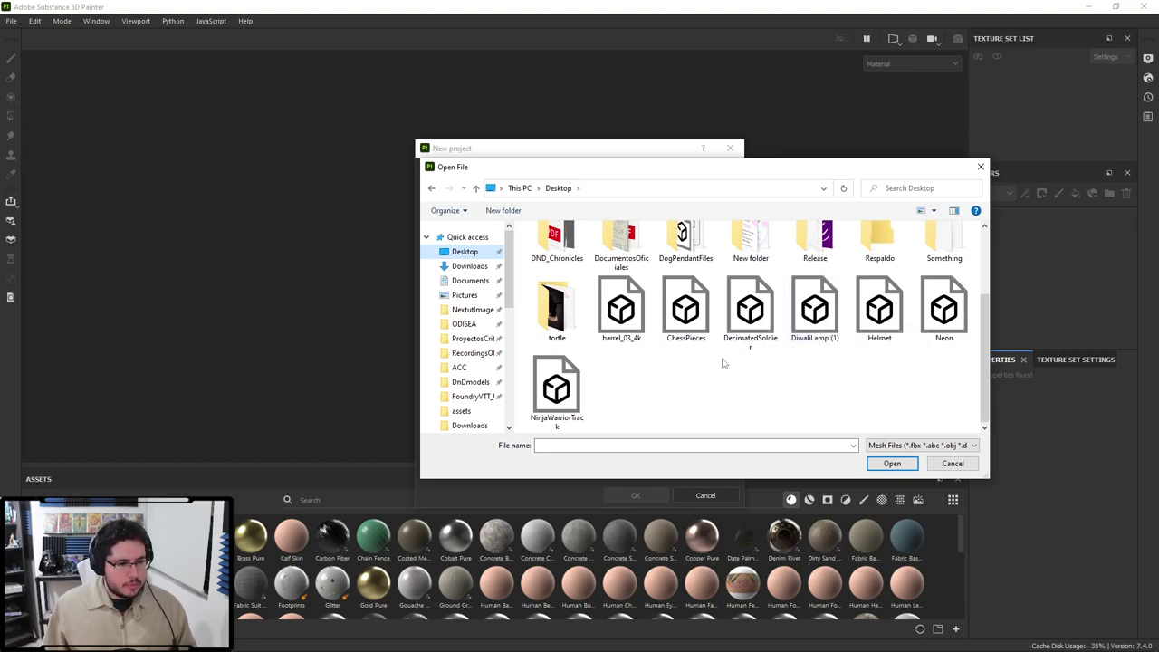
{"action": "left_click", "coordinate": [473, 310]}
{"action": "left_click", "coordinate": [703, 188]}
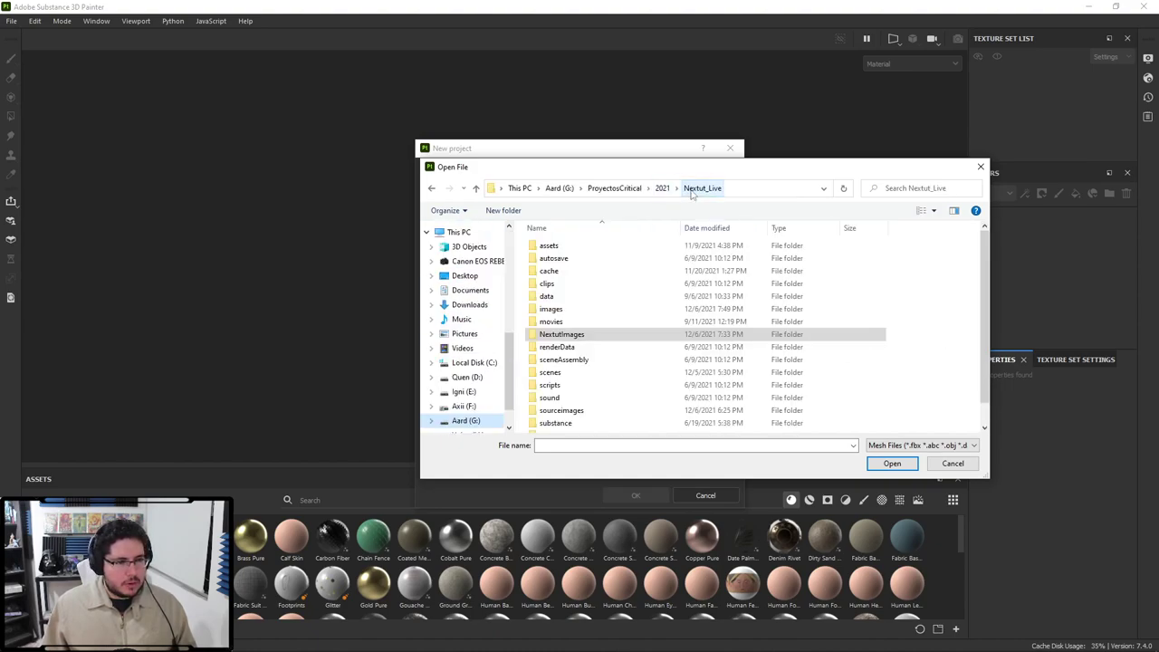
{"action": "double_click", "coordinate": [550, 245]}
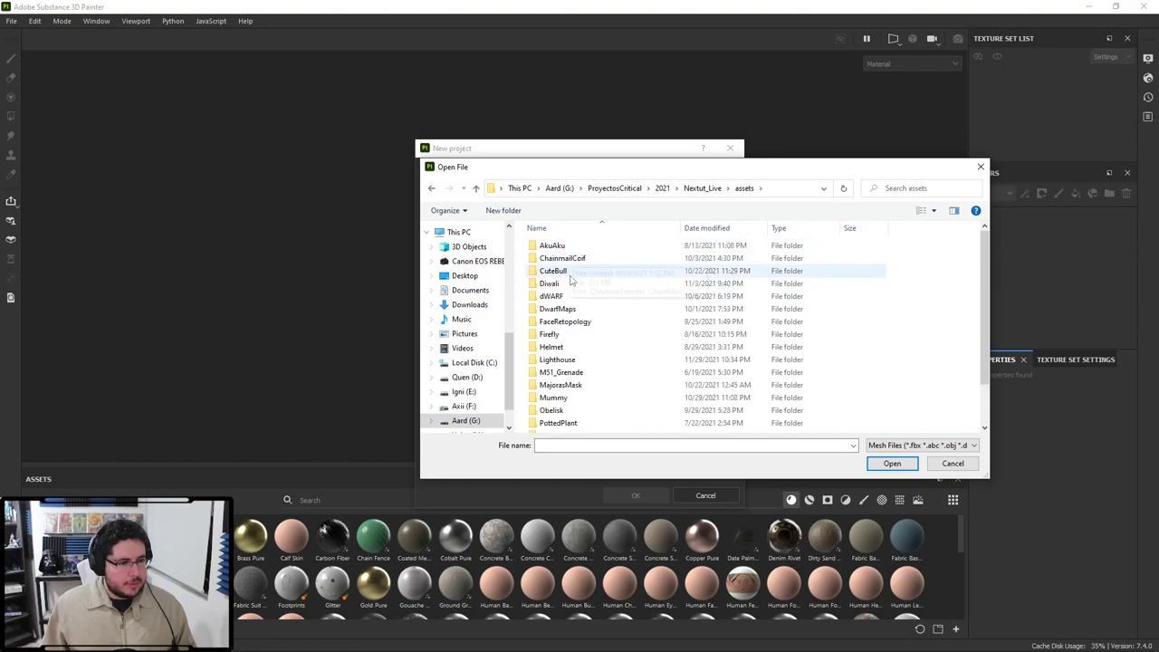
{"action": "double_click", "coordinate": [575, 334]}
{"action": "double_click", "coordinate": [567, 248]}
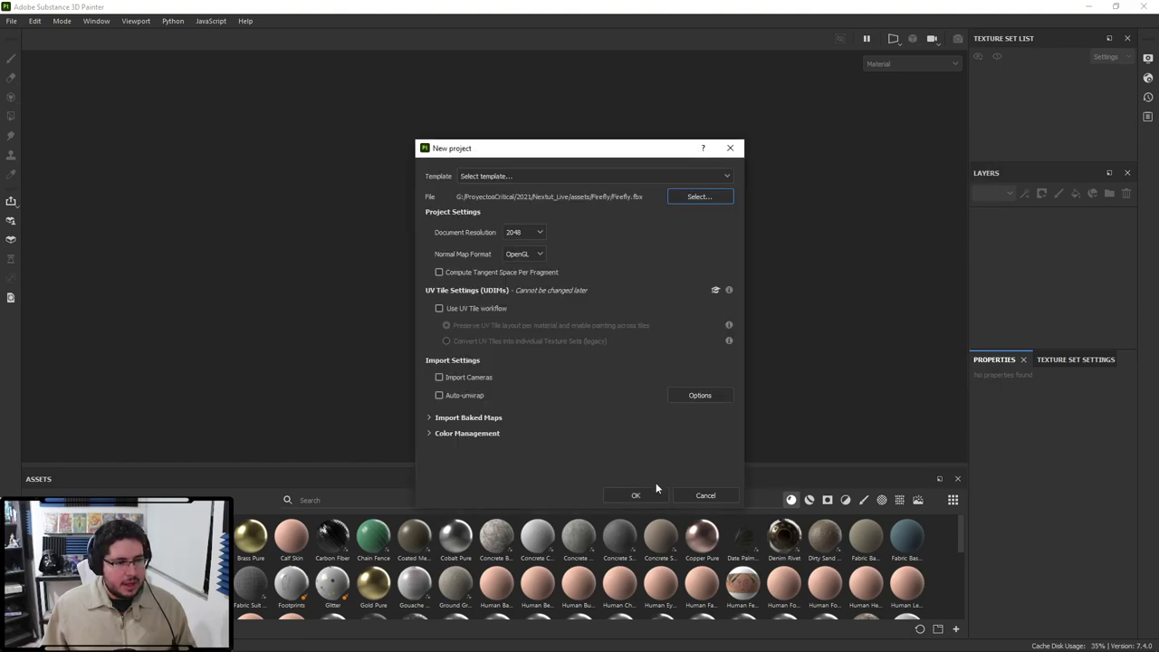
{"action": "left_click", "coordinate": [637, 494]}
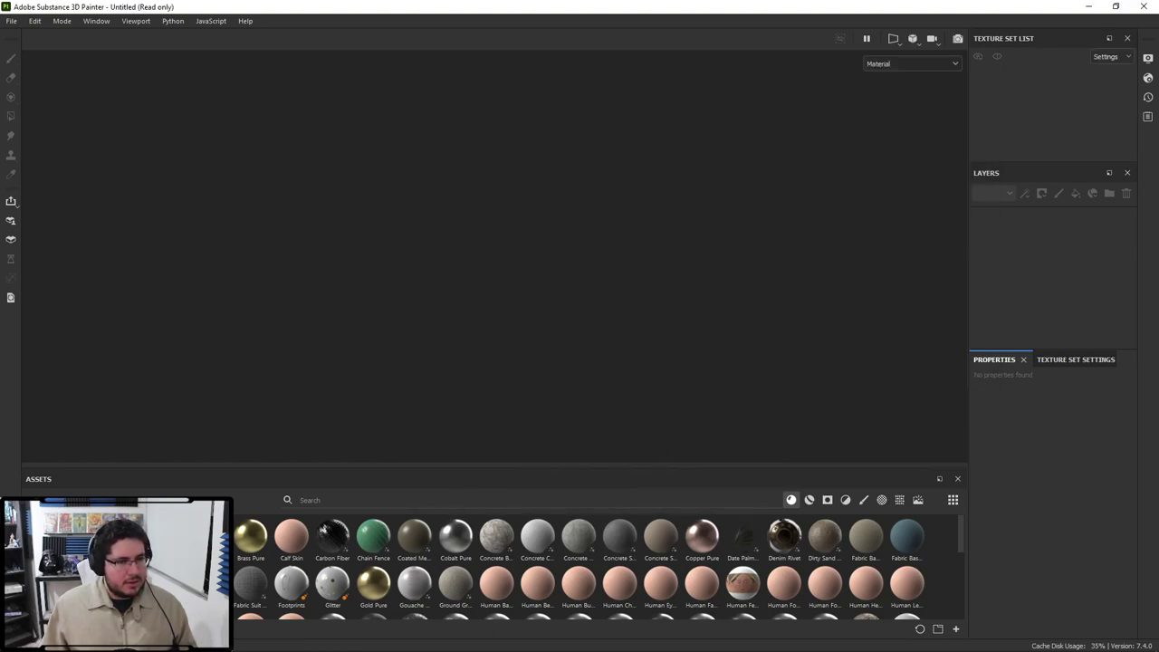
Show the UV layout beside the 3D view and orbit the firefly to a three-quarter angle.
{"action": "left_click_drag", "start_coordinate": [755, 264], "coordinate": [688, 279], "text": "alt"}
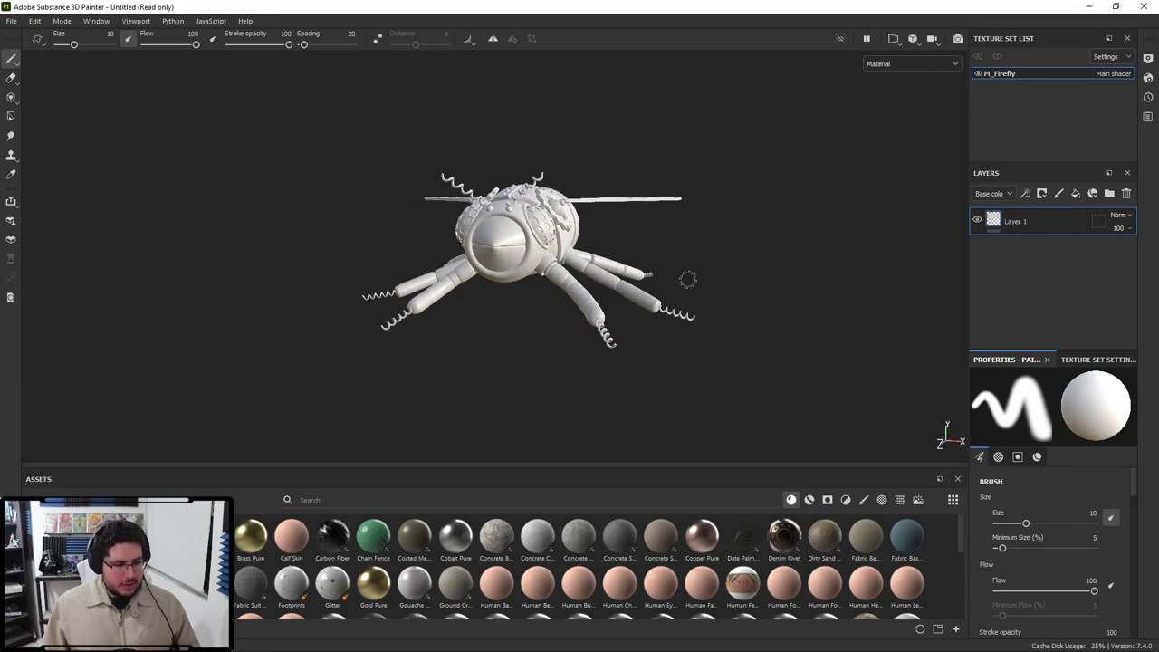
{"action": "key", "text": "F1"}
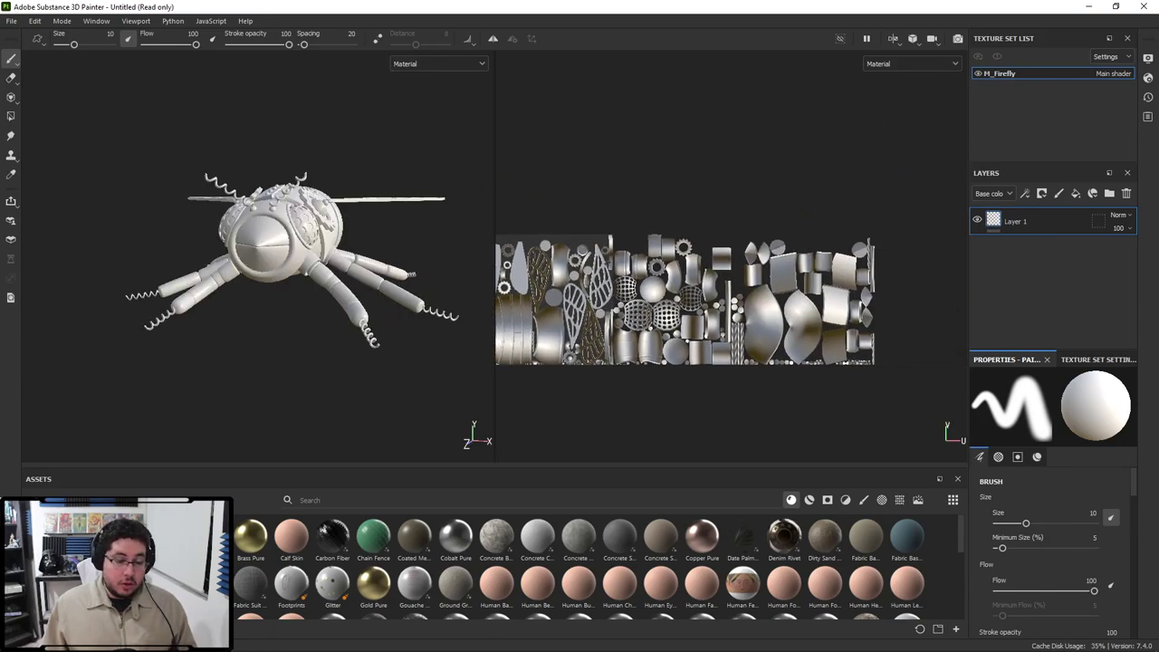
{"action": "left_click_drag", "start_coordinate": [271, 272], "coordinate": [290, 269], "text": "alt"}
{"action": "scroll", "coordinate": [242, 228], "scroll_direction": "up", "scroll_amount": 5}
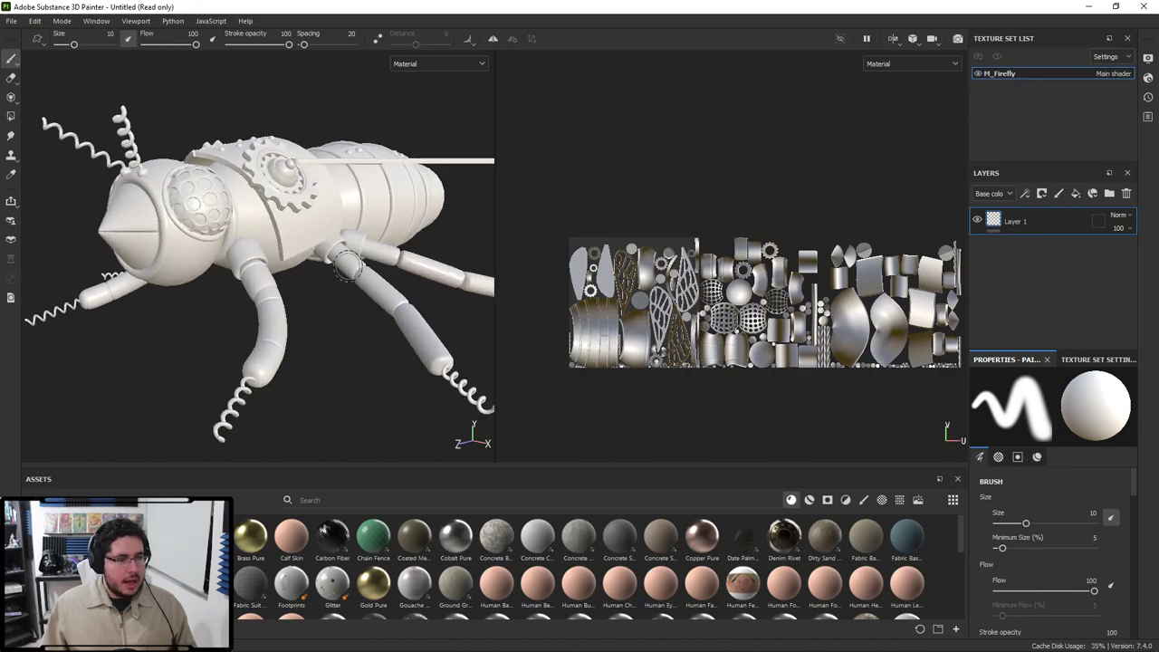
Recreate the project from Firefly.fbx with Use UV Tile workflow ticked, discarding the old one.
{"action": "left_click", "coordinate": [10, 21]}
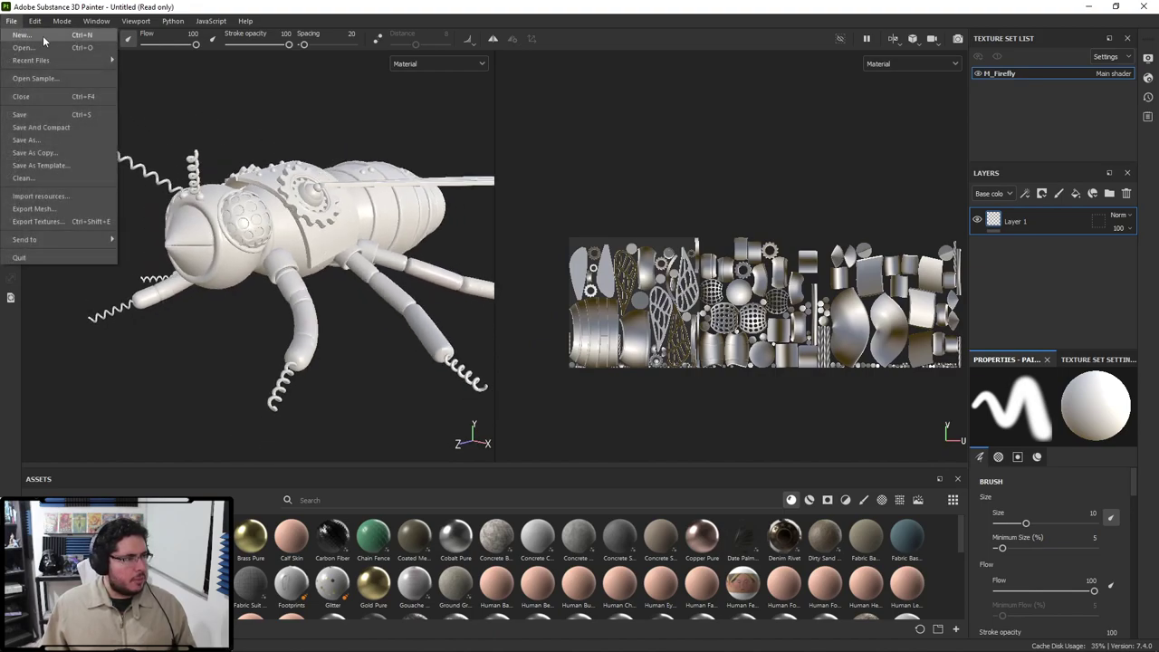
{"action": "left_click", "coordinate": [45, 39]}
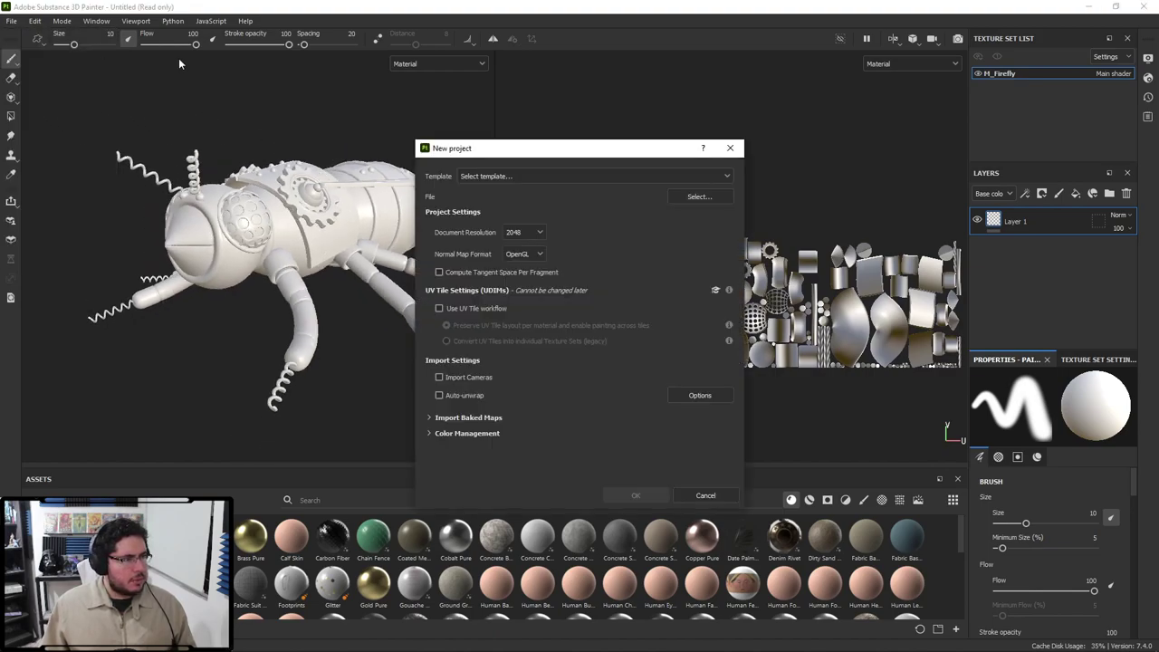
{"action": "left_click", "coordinate": [438, 309]}
{"action": "left_click", "coordinate": [699, 196]}
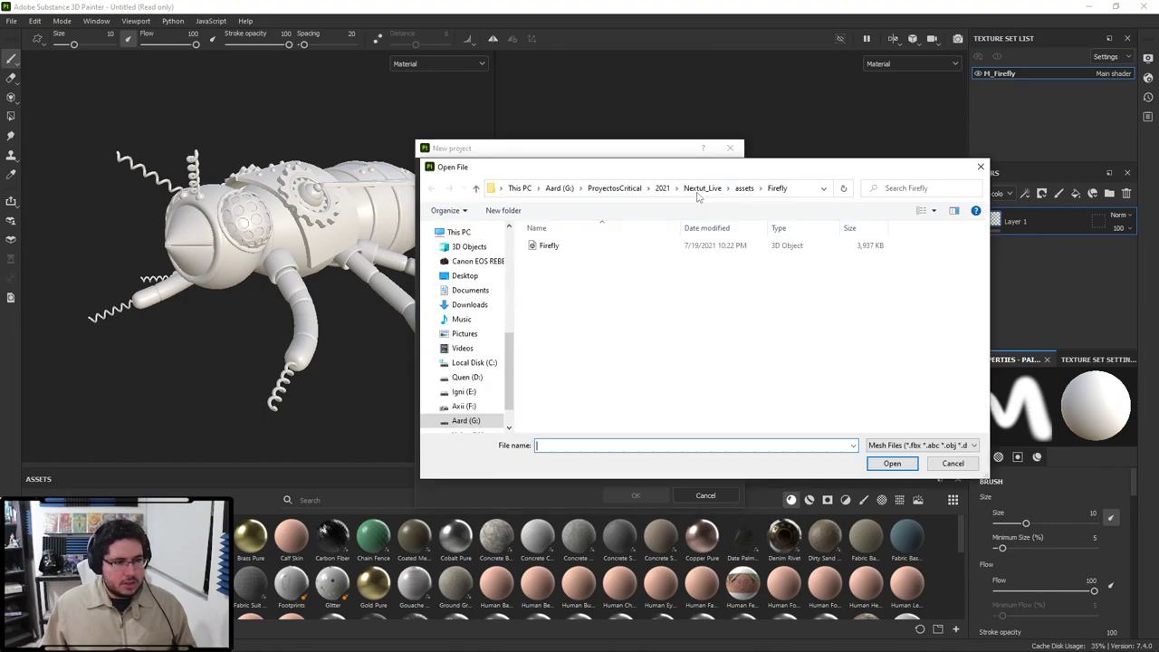
{"action": "left_click", "coordinate": [549, 245]}
{"action": "left_click", "coordinate": [892, 463]}
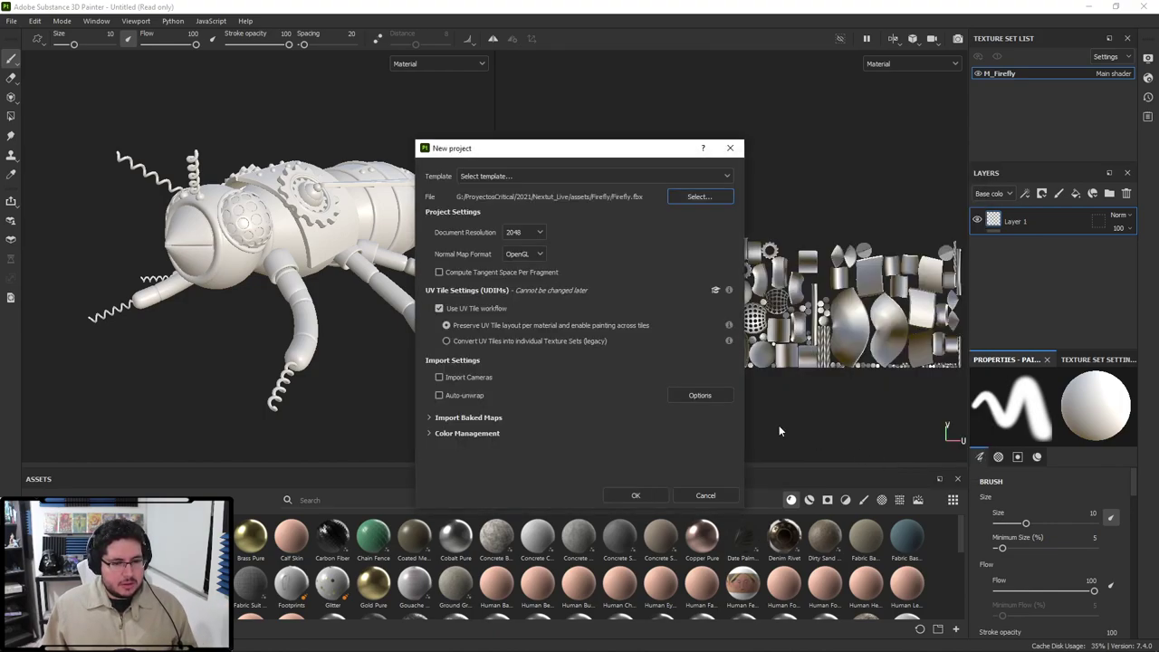
{"action": "left_click", "coordinate": [636, 496]}
{"action": "left_click", "coordinate": [538, 353]}
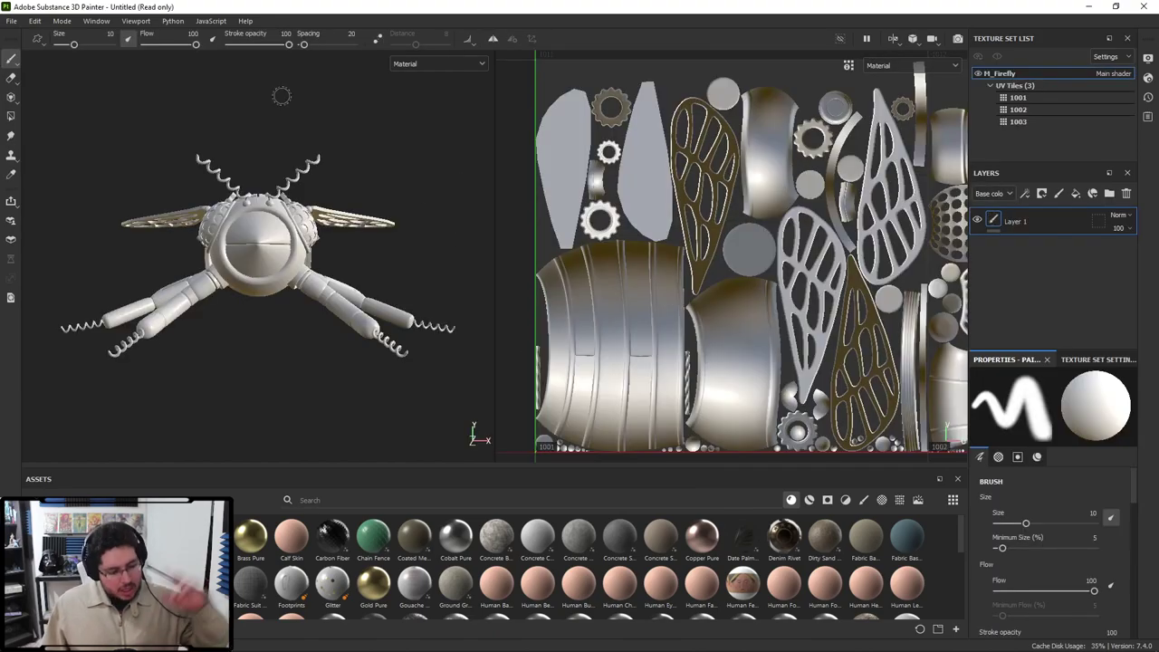
Return to the 3D-only view, orbit the firefly, and show M_Firefly's Texture Set Settings.
{"action": "key", "text": "F2"}
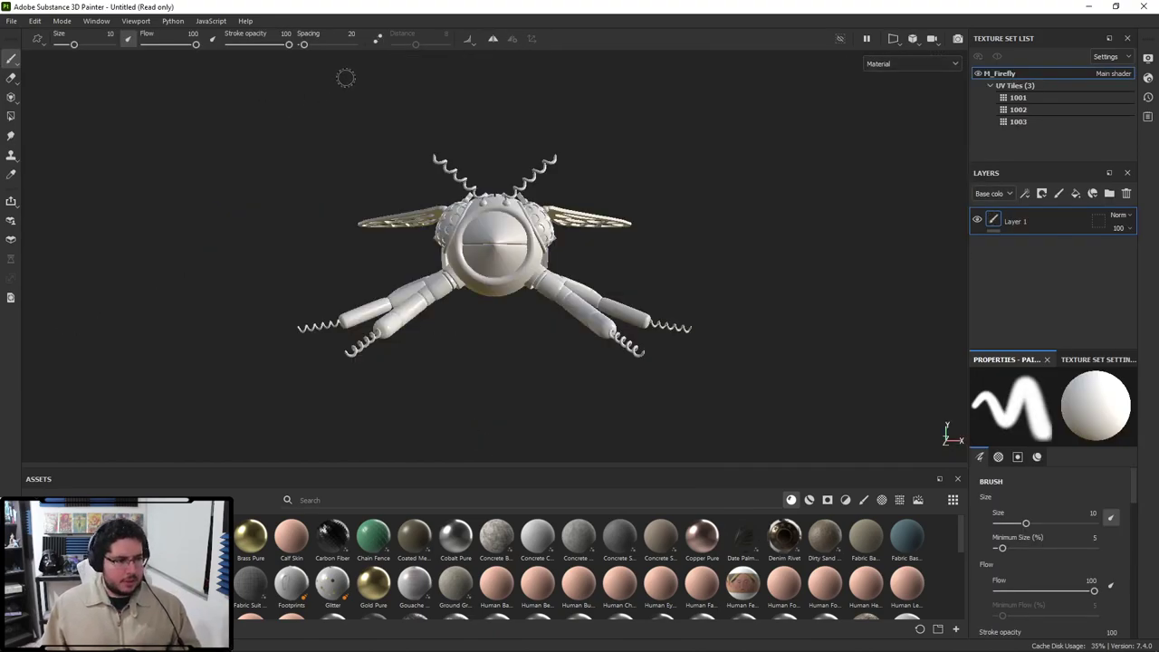
{"action": "left_click_drag", "start_coordinate": [630, 270], "coordinate": [441, 209], "text": "alt"}
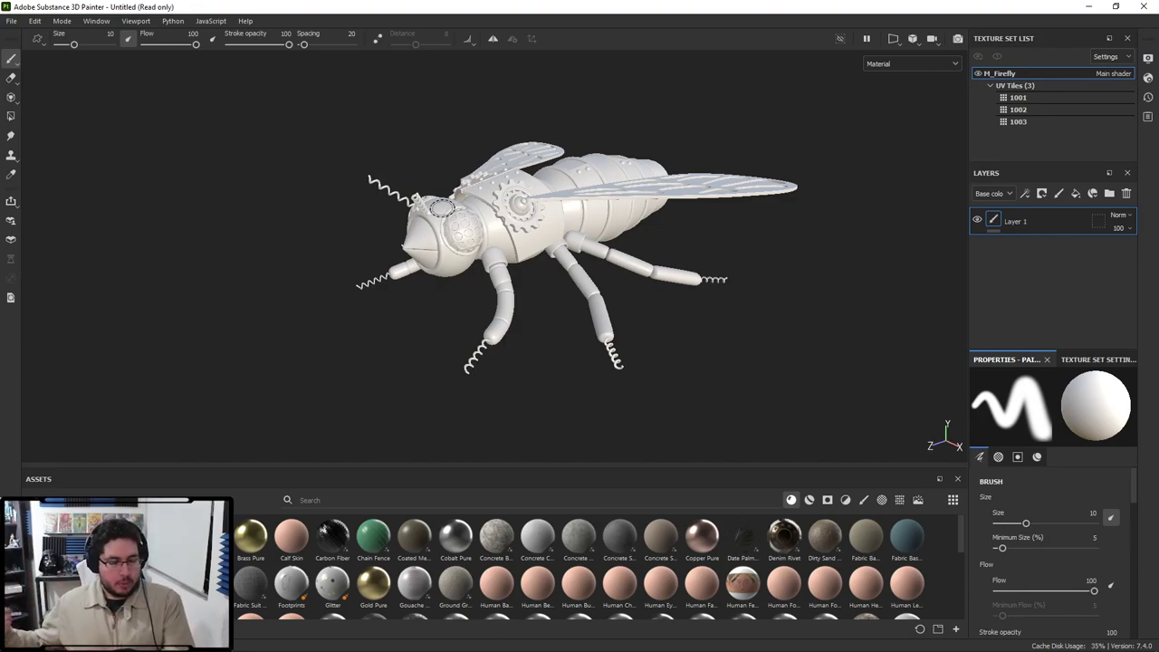
{"action": "left_click", "coordinate": [1085, 360]}
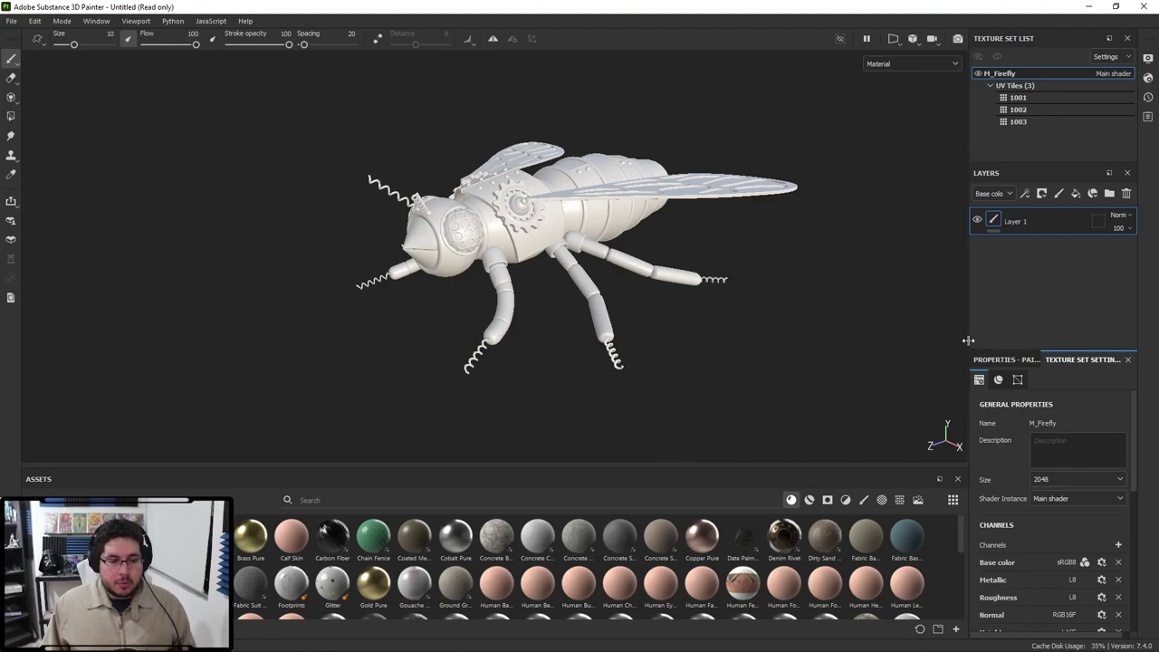
Widen the right-hand panels and scroll down to the Mesh Maps section.
{"action": "left_click_drag", "start_coordinate": [965, 340], "coordinate": [895, 336]}
{"action": "scroll", "coordinate": [984, 504], "scroll_direction": "down", "scroll_amount": 2}
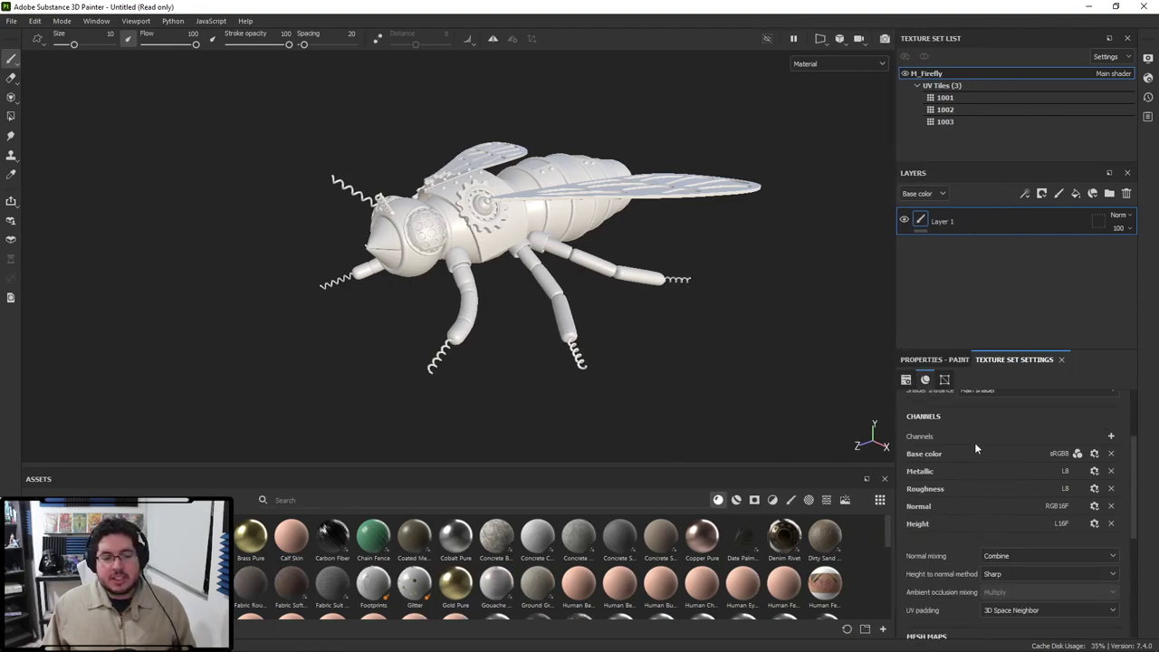
{"action": "scroll", "coordinate": [979, 464], "scroll_direction": "up", "scroll_amount": 1}
{"action": "scroll", "coordinate": [1015, 475], "scroll_direction": "down", "scroll_amount": 5}
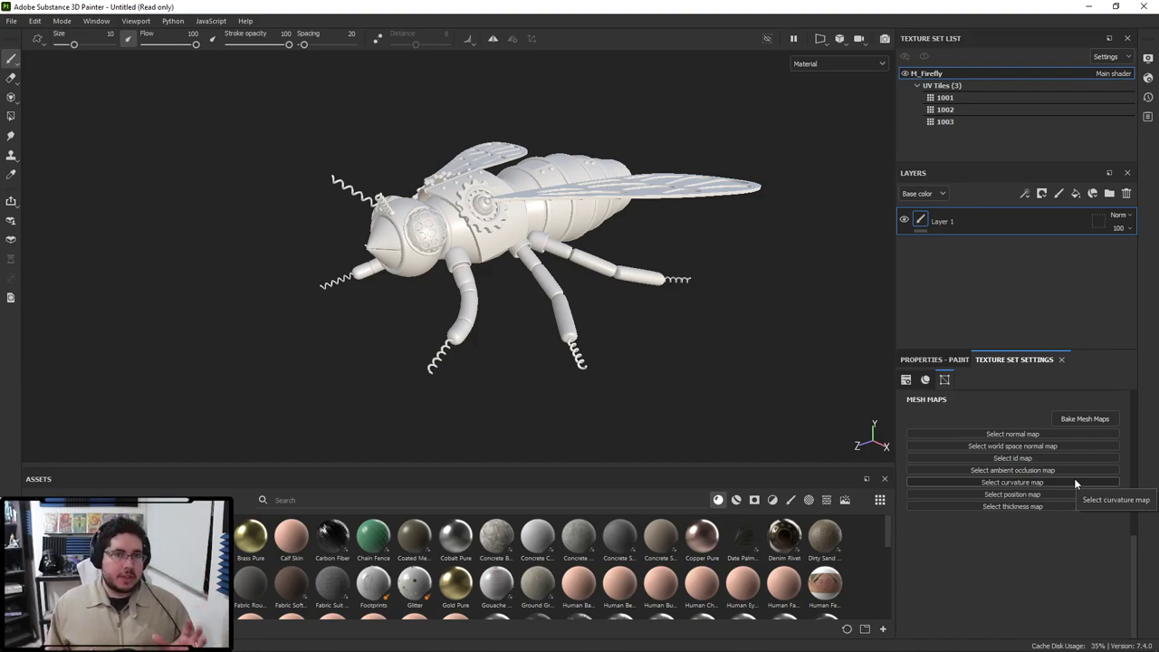
Set the Baking dialog's output size to 2048, then close it without baking.
{"action": "left_click", "coordinate": [1092, 417]}
{"action": "left_click", "coordinate": [610, 165]}
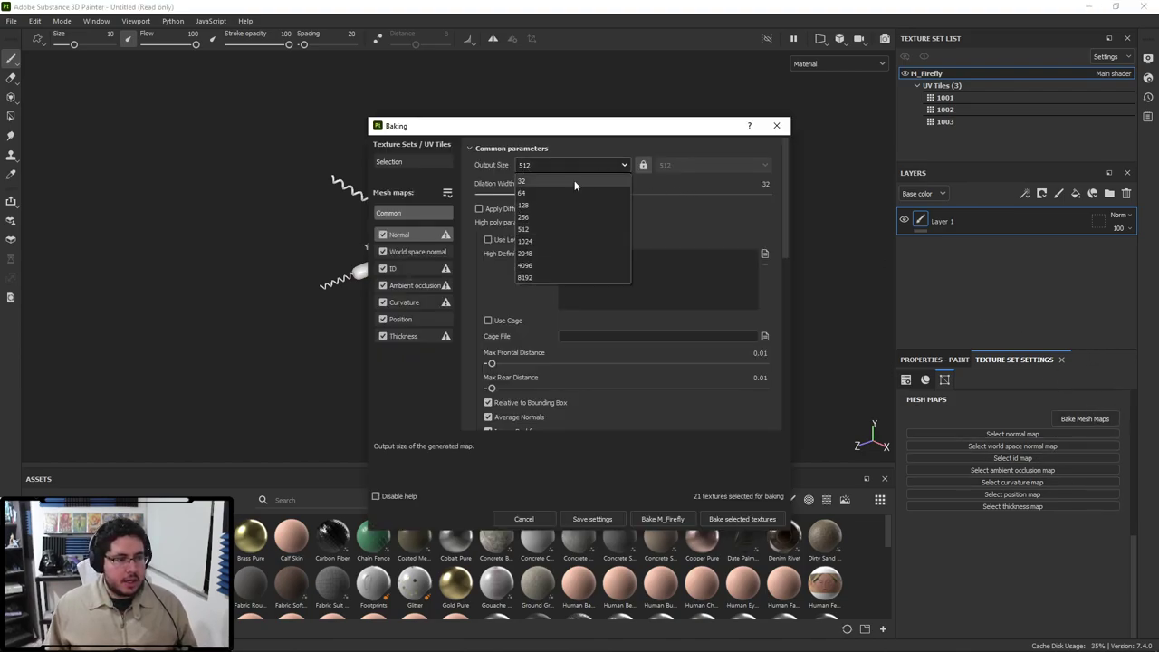
{"action": "left_click", "coordinate": [545, 252]}
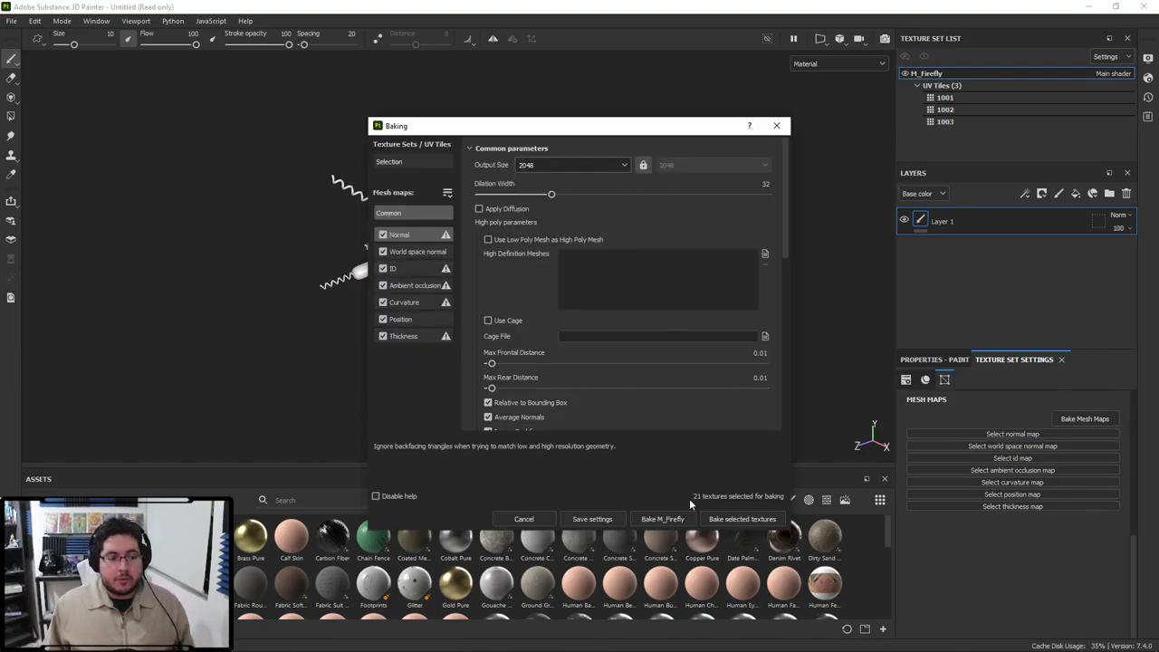
{"action": "left_click", "coordinate": [777, 125]}
Create a new project from assets/AkuAku/AkuAku_uvReady, discarding the Firefly project's changes.
{"action": "left_click", "coordinate": [12, 20]}
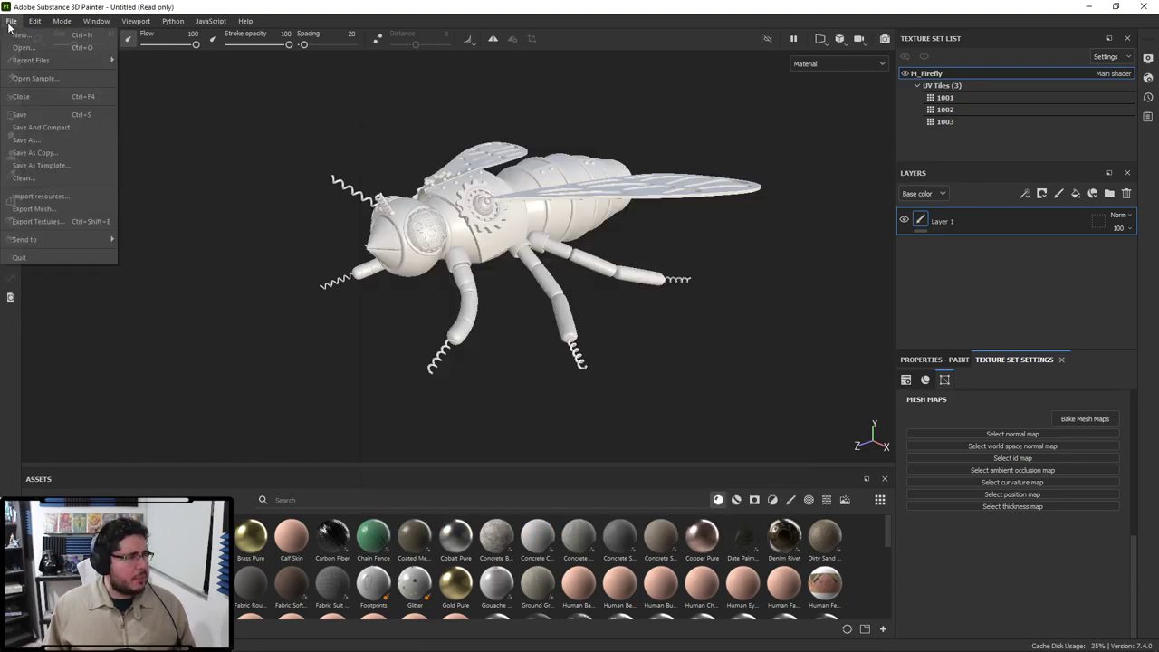
{"action": "left_click", "coordinate": [27, 30]}
{"action": "left_click", "coordinate": [688, 196]}
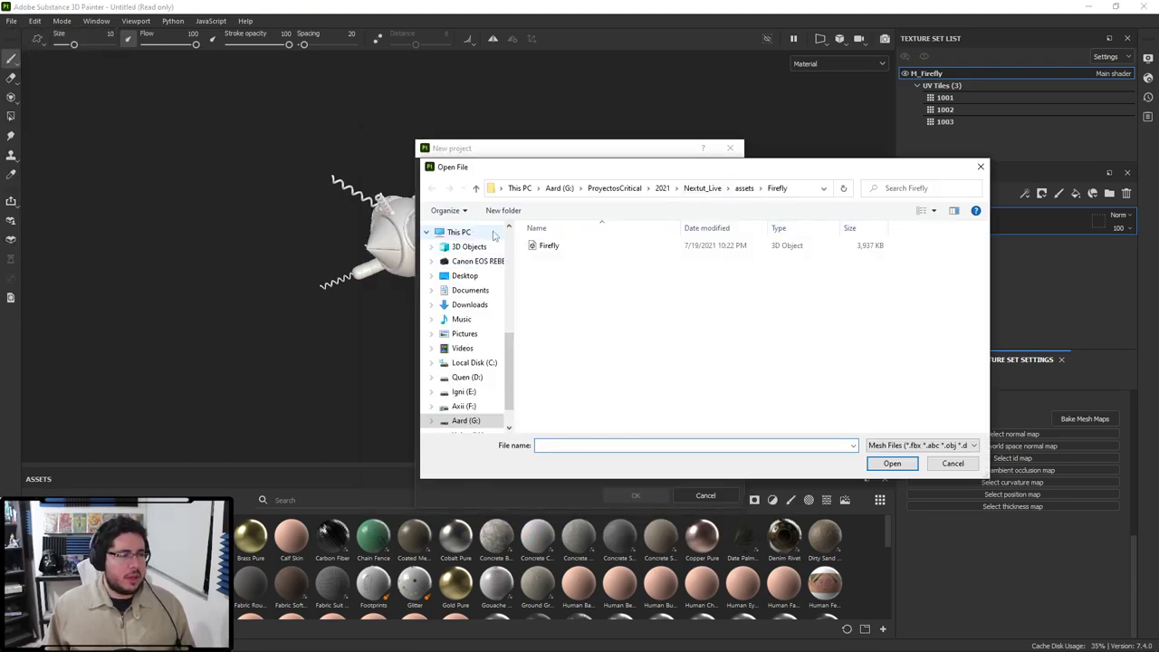
{"action": "left_click", "coordinate": [744, 188]}
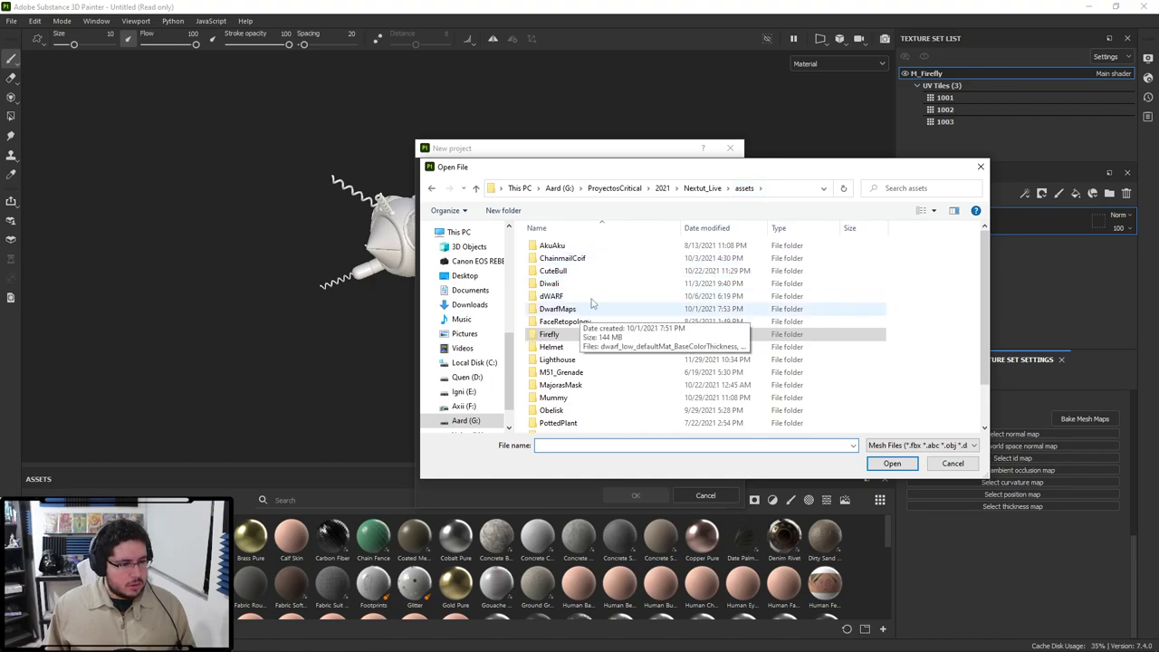
{"action": "scroll", "coordinate": [594, 281], "scroll_direction": "down", "scroll_amount": 2}
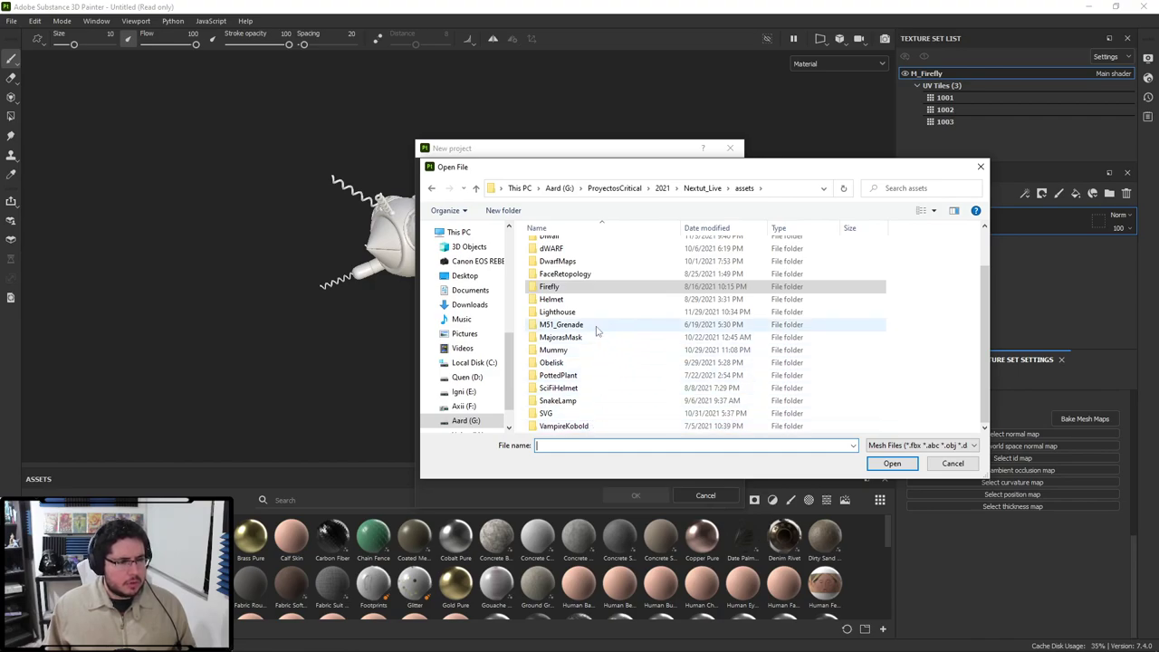
{"action": "scroll", "coordinate": [604, 358], "scroll_direction": "up", "scroll_amount": 1}
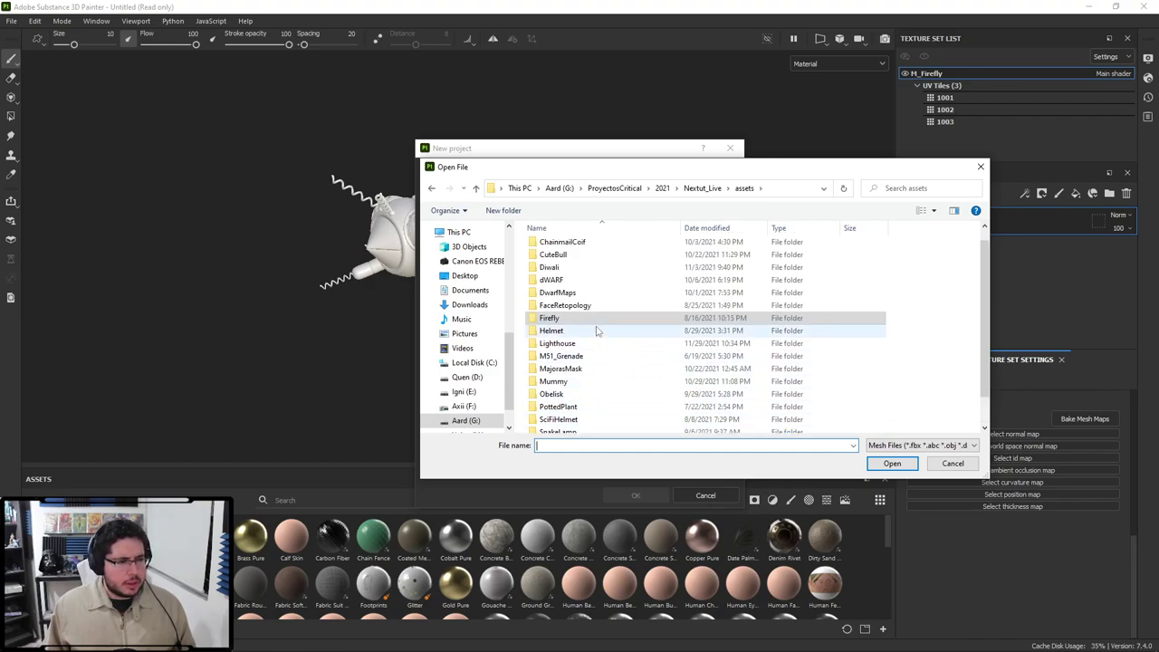
{"action": "scroll", "coordinate": [590, 258], "scroll_direction": "up", "scroll_amount": 1}
{"action": "double_click", "coordinate": [584, 247]}
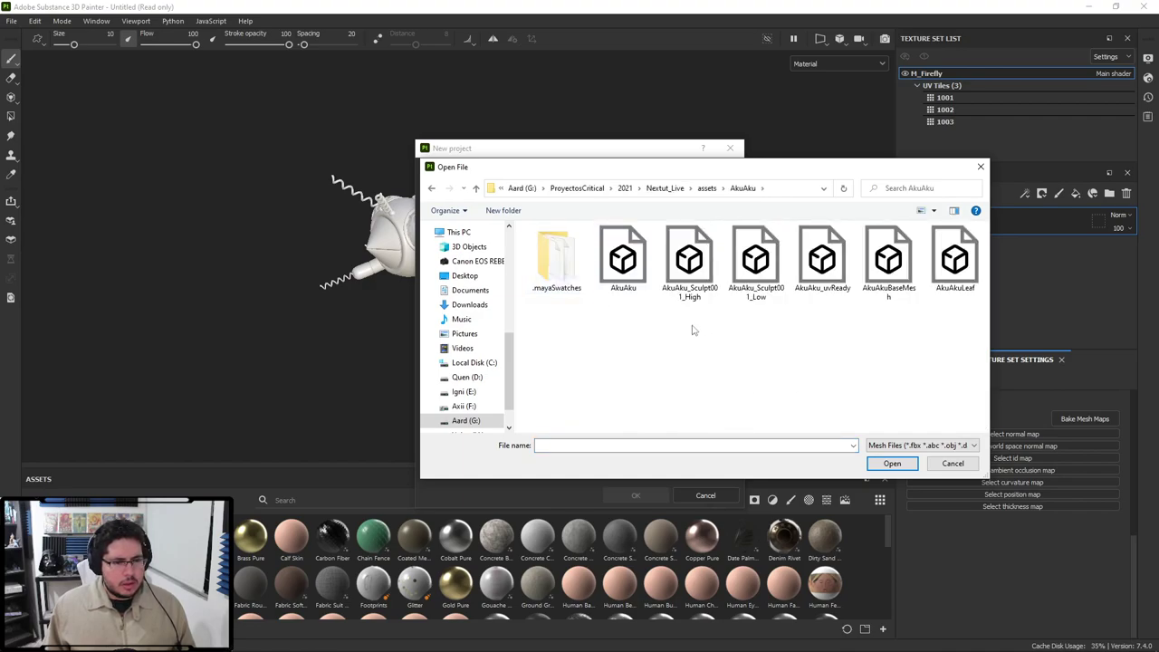
{"action": "left_click", "coordinate": [823, 262]}
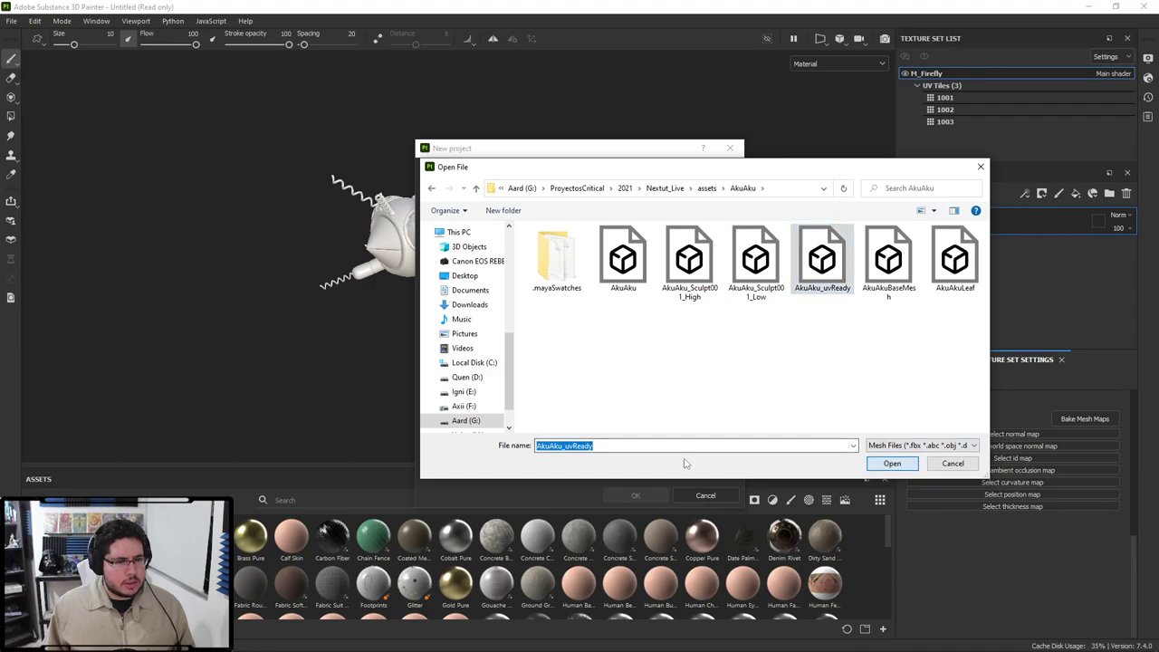
{"action": "key", "text": "Return"}
{"action": "left_click", "coordinate": [638, 497]}
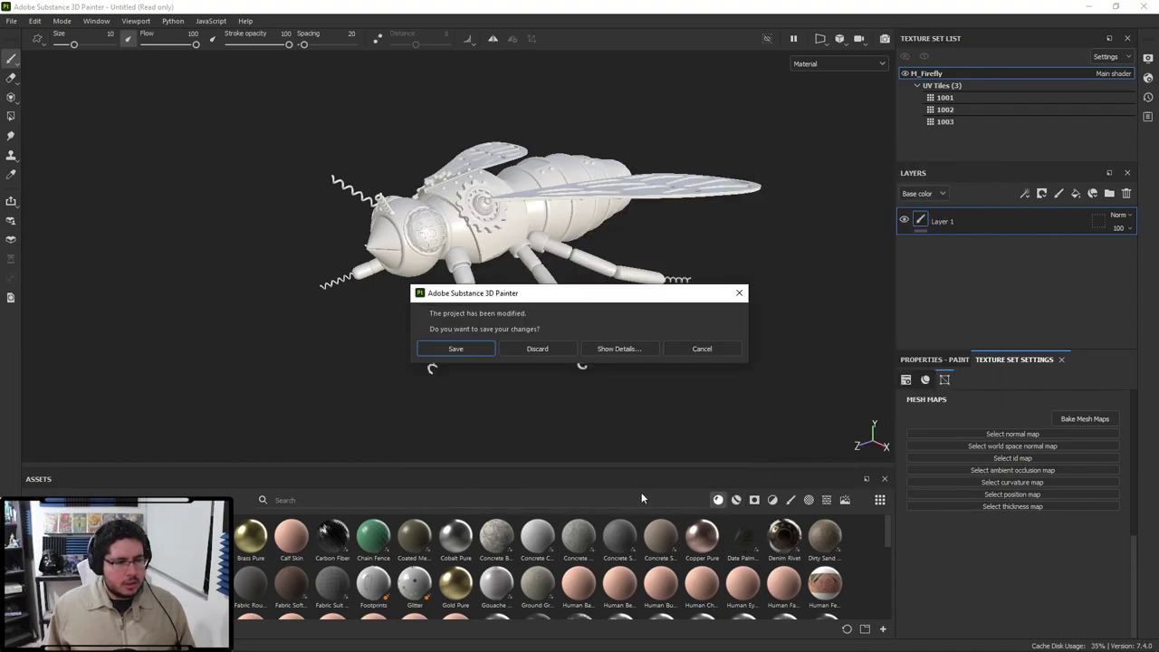
{"action": "left_click", "coordinate": [543, 350]}
Show the UV layout beside the mask, frame both views, and bring up the Bake Mesh Maps settings.
{"action": "left_click_drag", "start_coordinate": [649, 291], "coordinate": [531, 308], "text": "alt"}
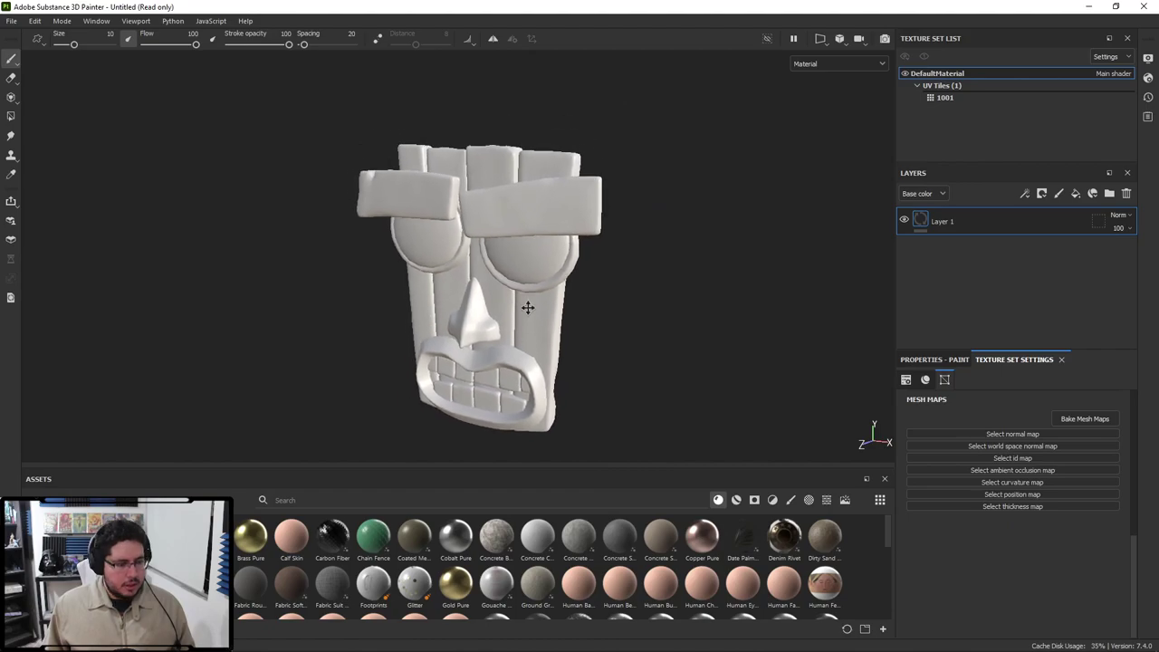
{"action": "key", "text": "F1"}
{"action": "key", "text": "f"}
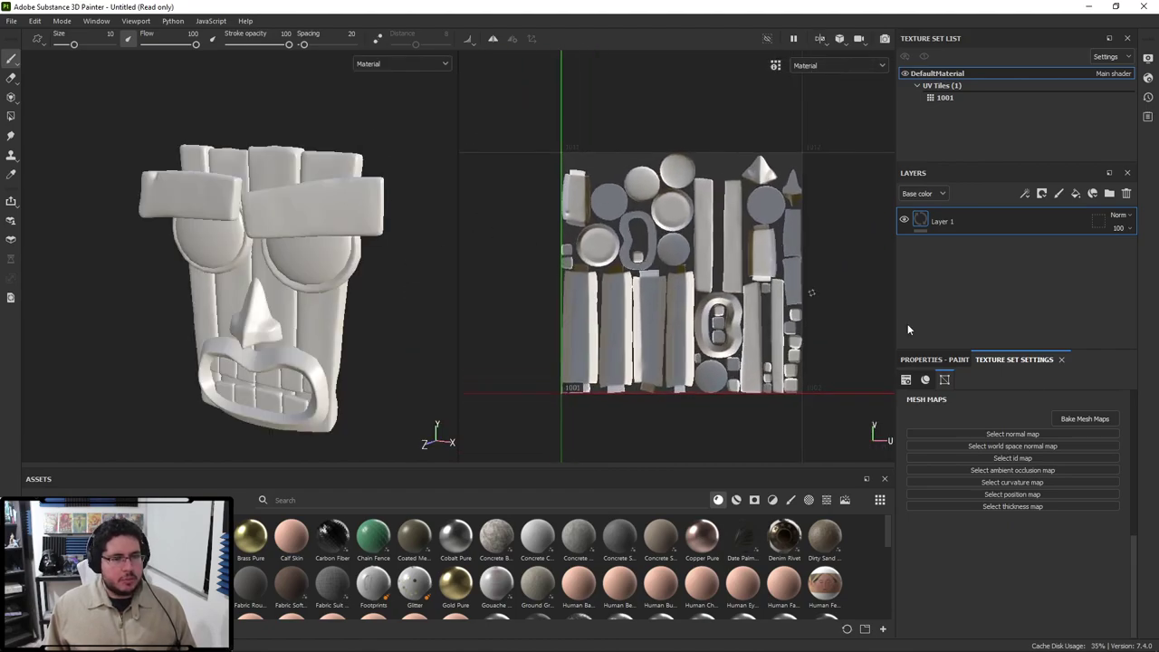
{"action": "key", "text": "f"}
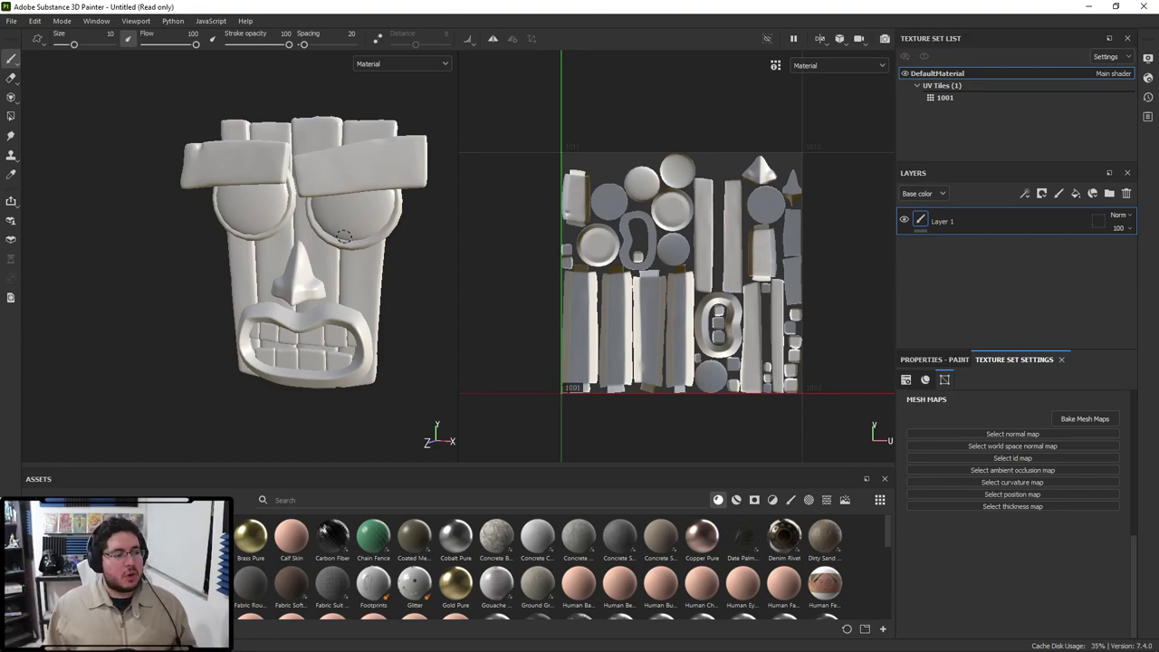
{"action": "left_click_drag", "start_coordinate": [346, 266], "coordinate": [358, 222], "text": "alt"}
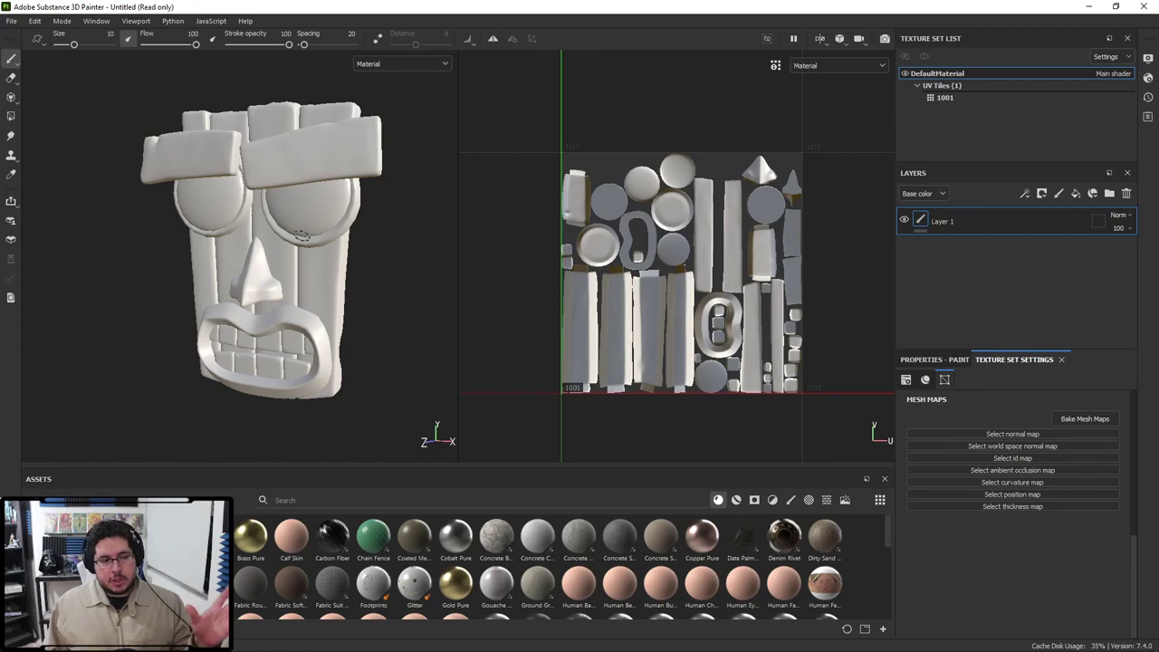
{"action": "left_click", "coordinate": [1093, 419]}
Set bake output size to 2048 and load AkuAku_Sculpt001_High as the high-poly mesh.
{"action": "left_click", "coordinate": [615, 166]}
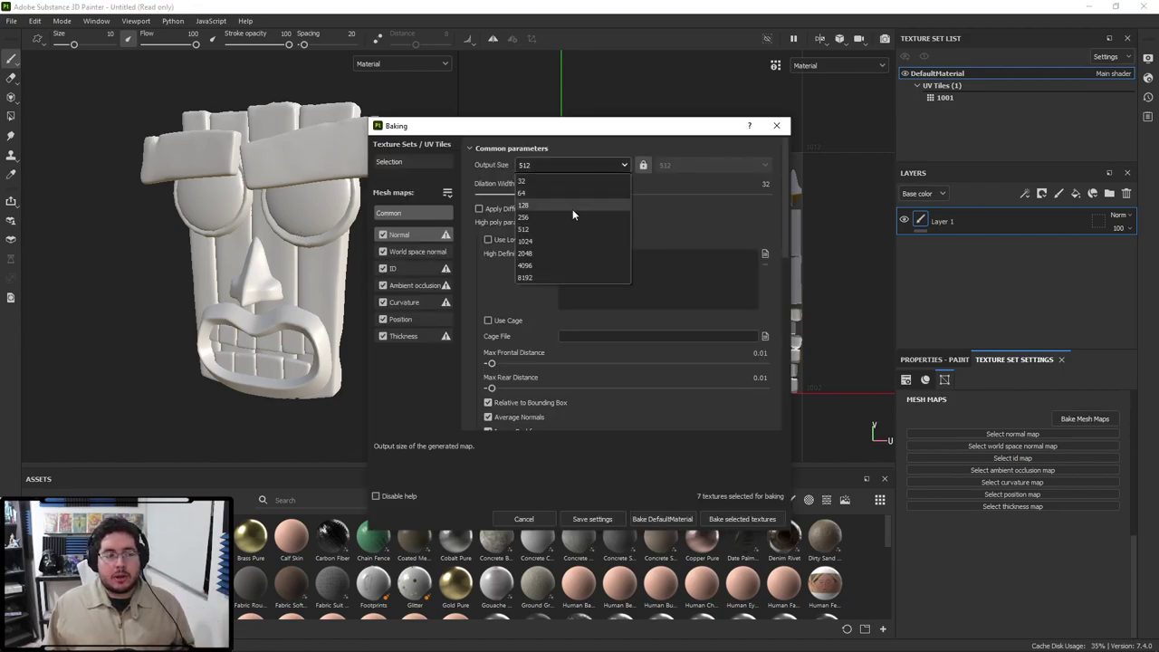
{"action": "left_click", "coordinate": [543, 254]}
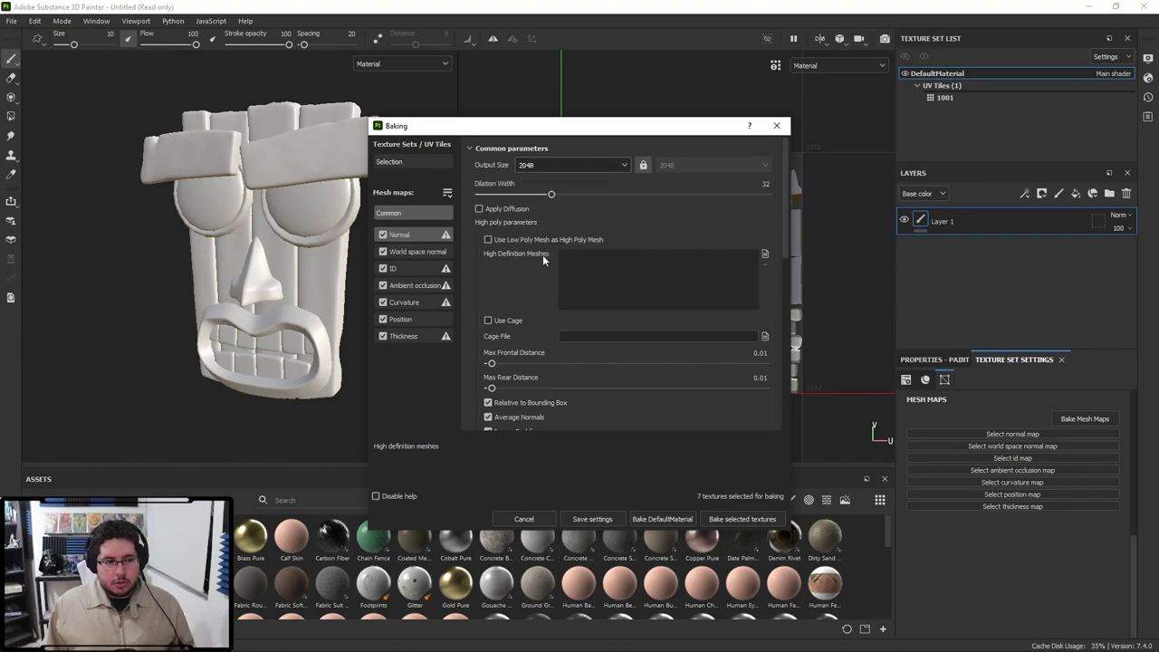
{"action": "left_click", "coordinate": [763, 252]}
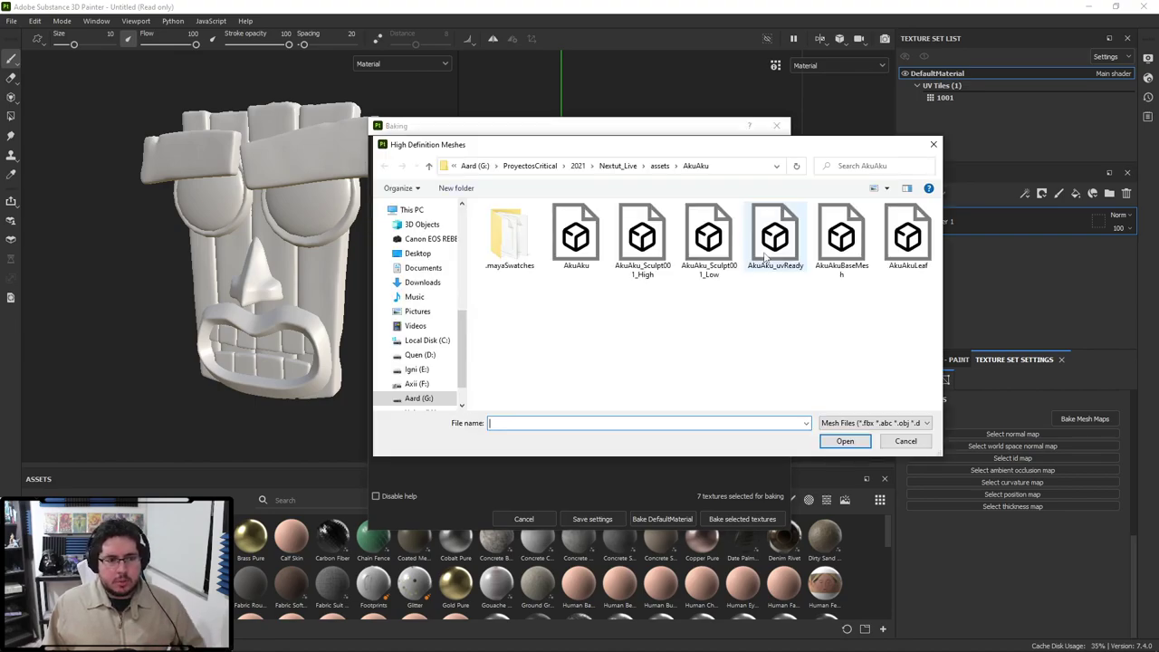
{"action": "left_click", "coordinate": [642, 238]}
{"action": "left_click", "coordinate": [844, 441]}
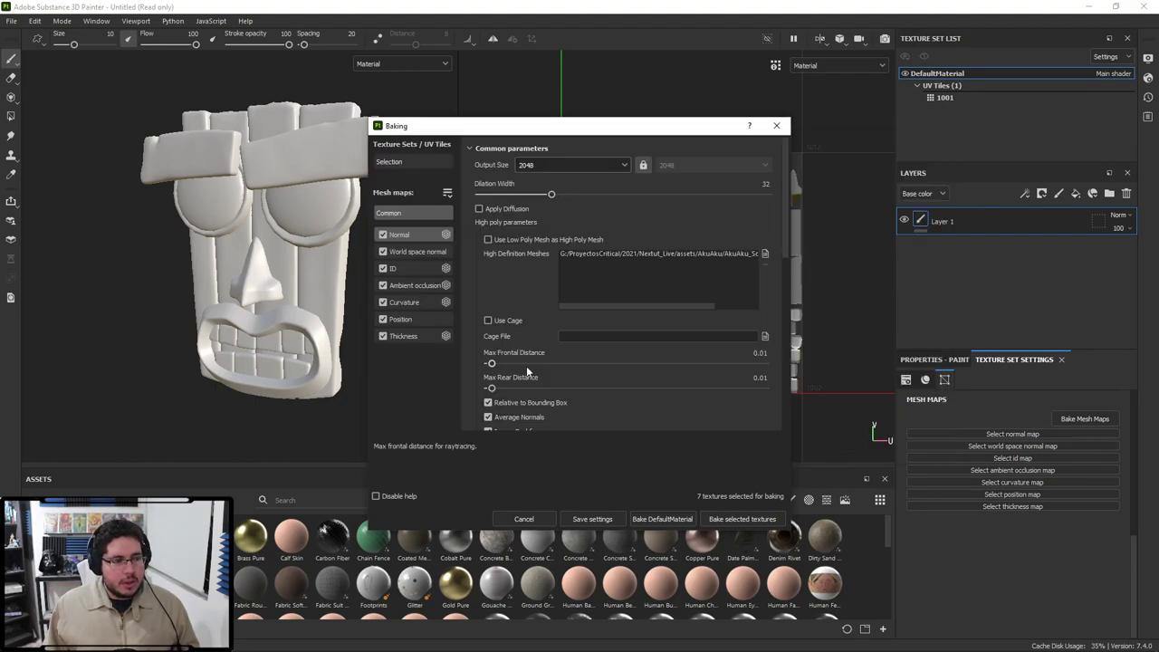
{"action": "left_click_drag", "start_coordinate": [580, 134], "coordinate": [817, 98]}
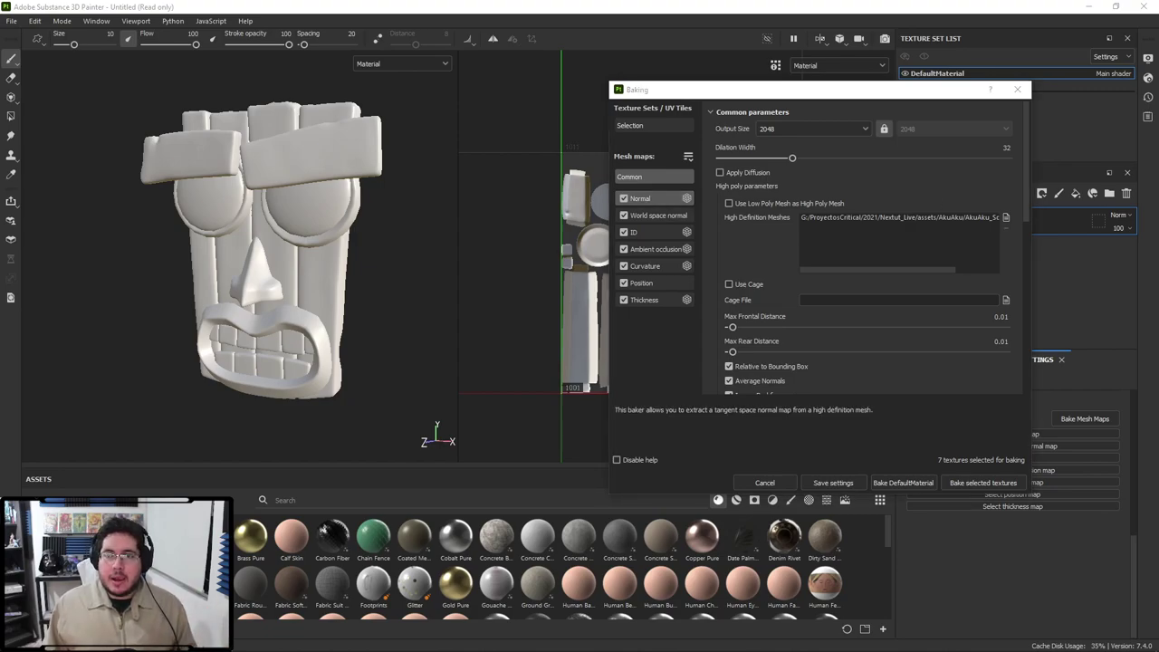
{"action": "key", "text": "alt+Tab"}
Search Google Images for 'normal map', then return to Painter's baking settings.
{"action": "left_click", "coordinate": [626, 31]}
{"action": "type", "text": "normal map"}
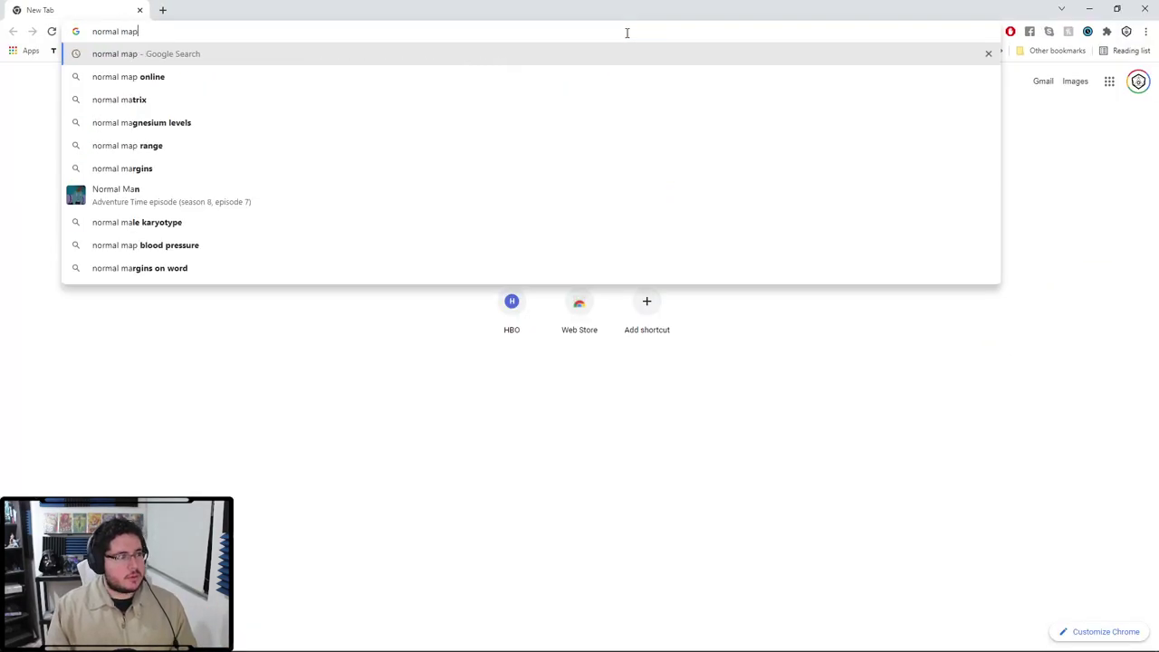
{"action": "key", "text": "Return"}
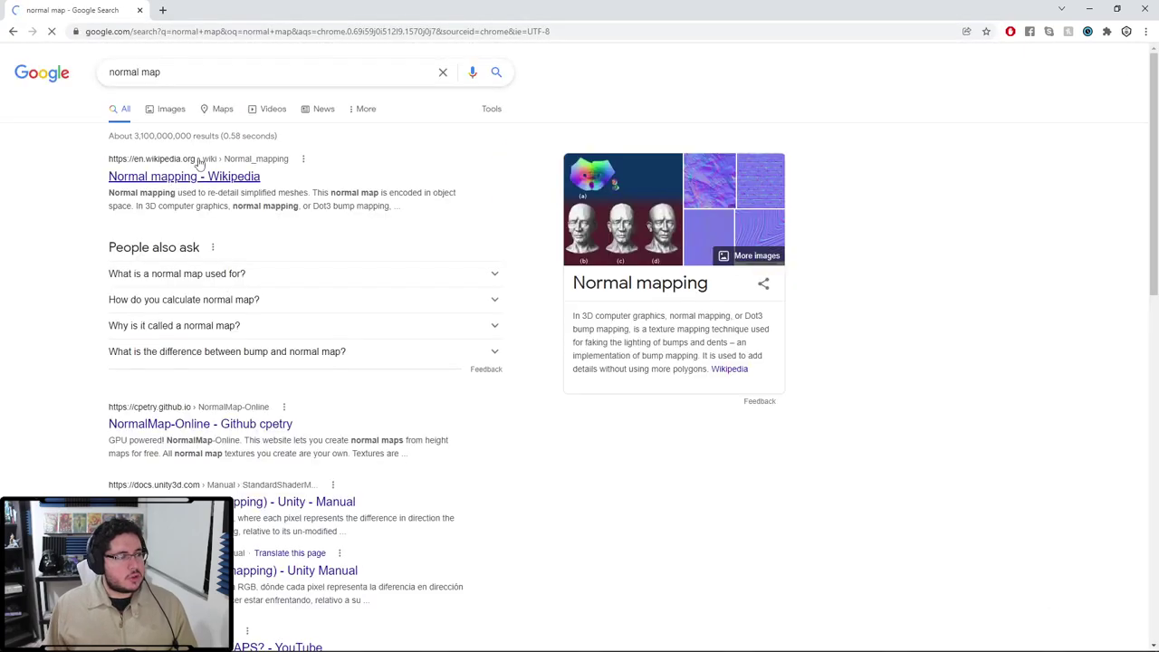
{"action": "left_click", "coordinate": [164, 107]}
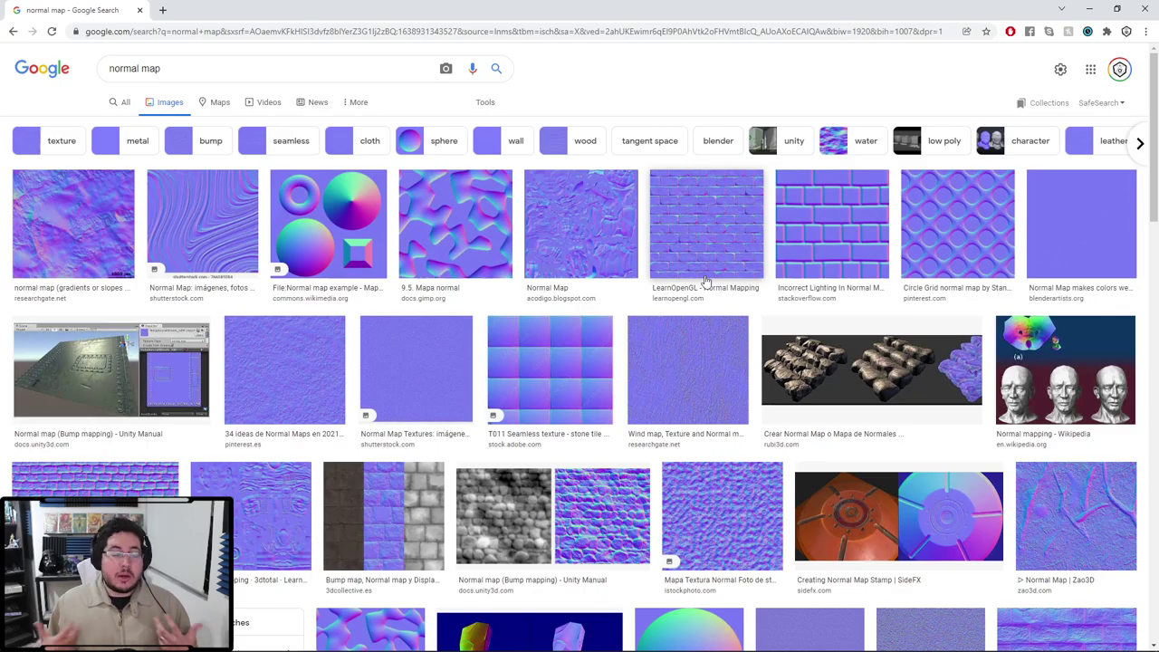
{"action": "key", "text": "alt+Tab"}
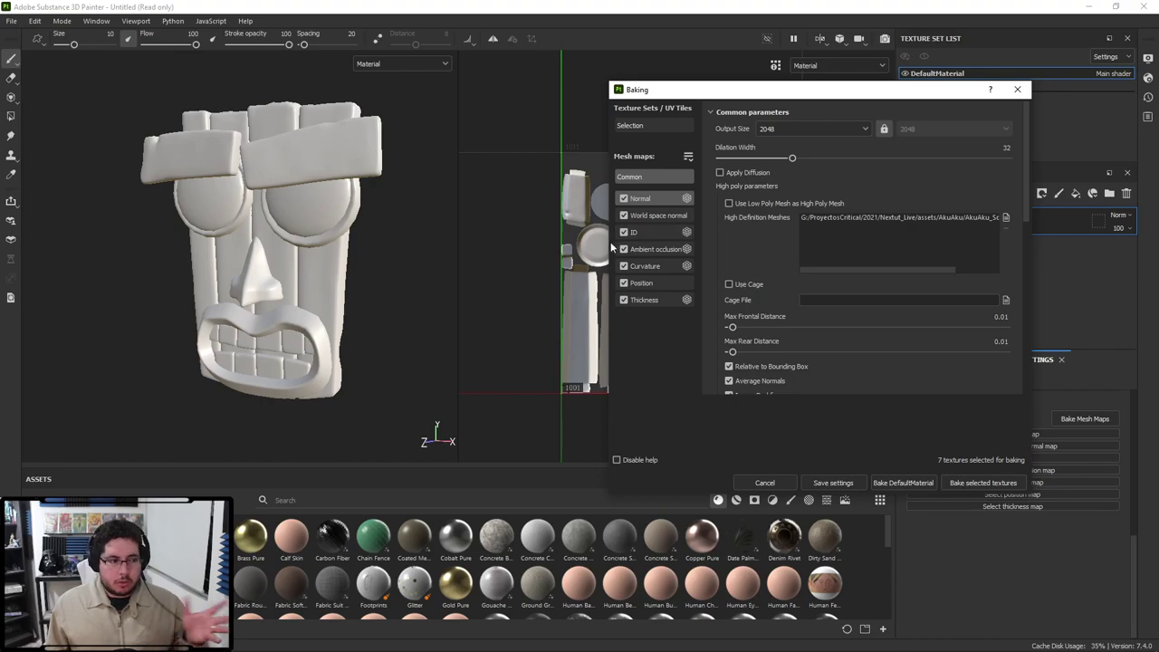
Search images for 'id map 3d' and preview the colour-coded sci-fi gun, then switch back.
{"action": "key", "text": "alt+Tab"}
{"action": "key", "text": "alt+Tab"}
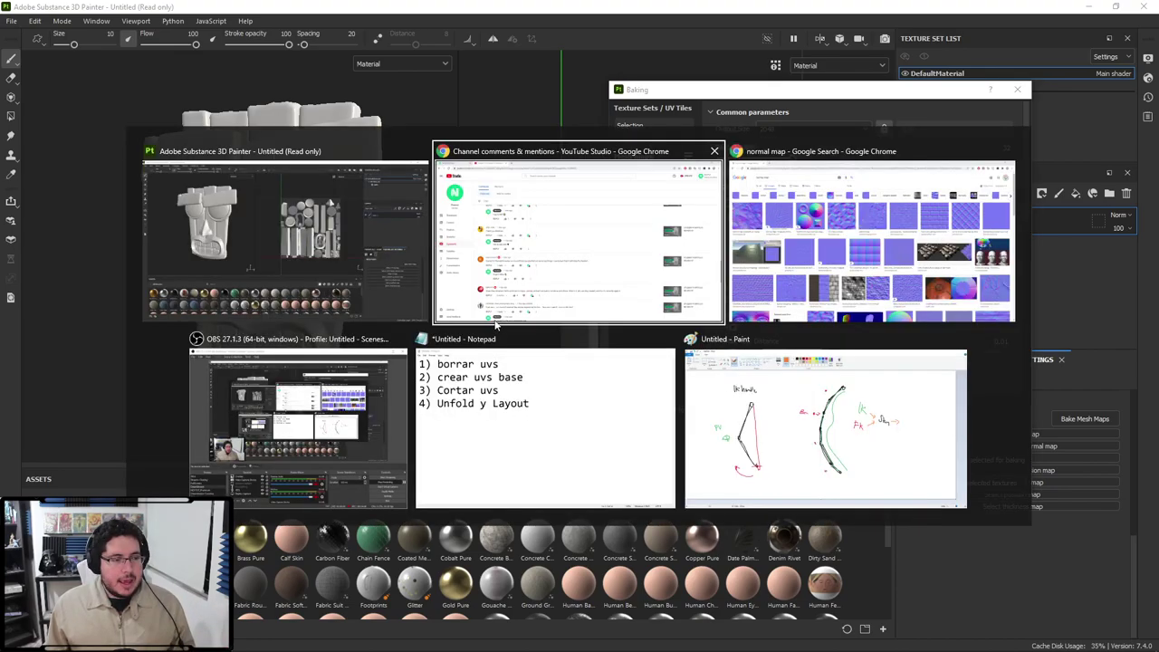
{"action": "triple_click", "coordinate": [346, 66]}
{"action": "type", "text": "i"}
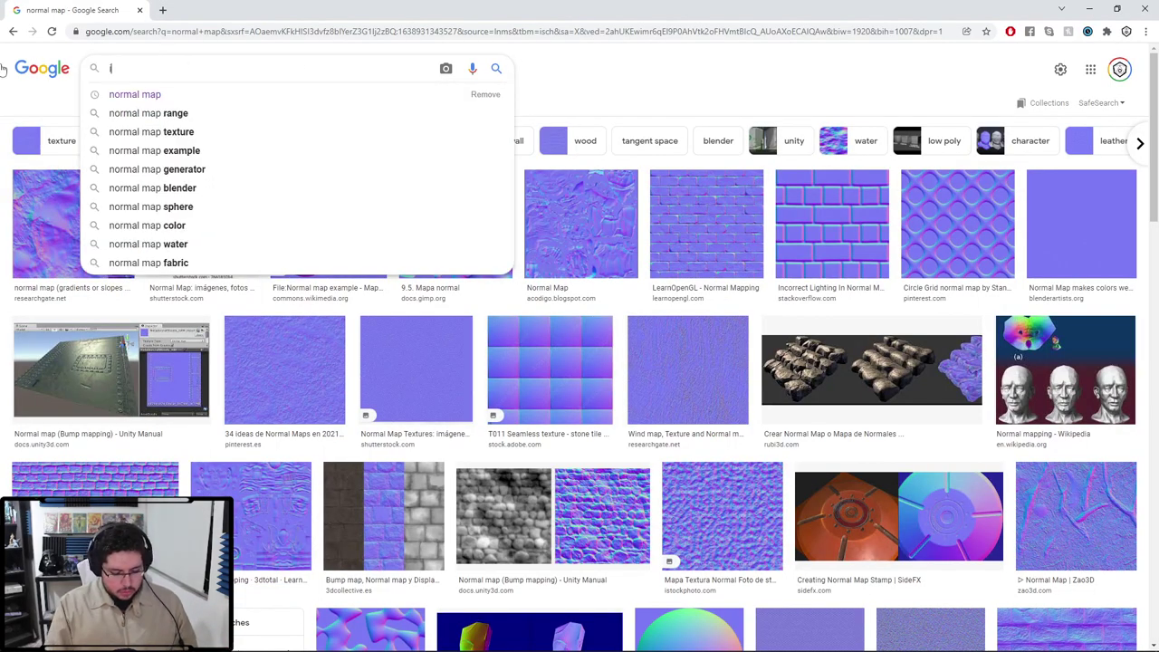
{"action": "type", "text": "d map 3d"}
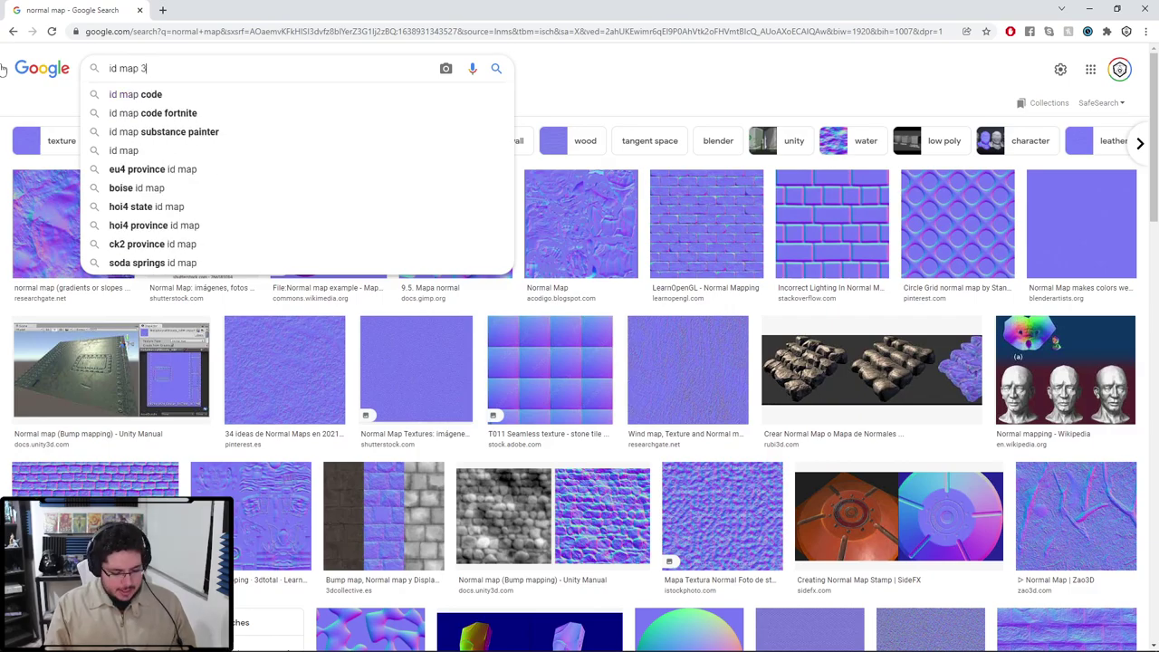
{"action": "key", "text": "Return"}
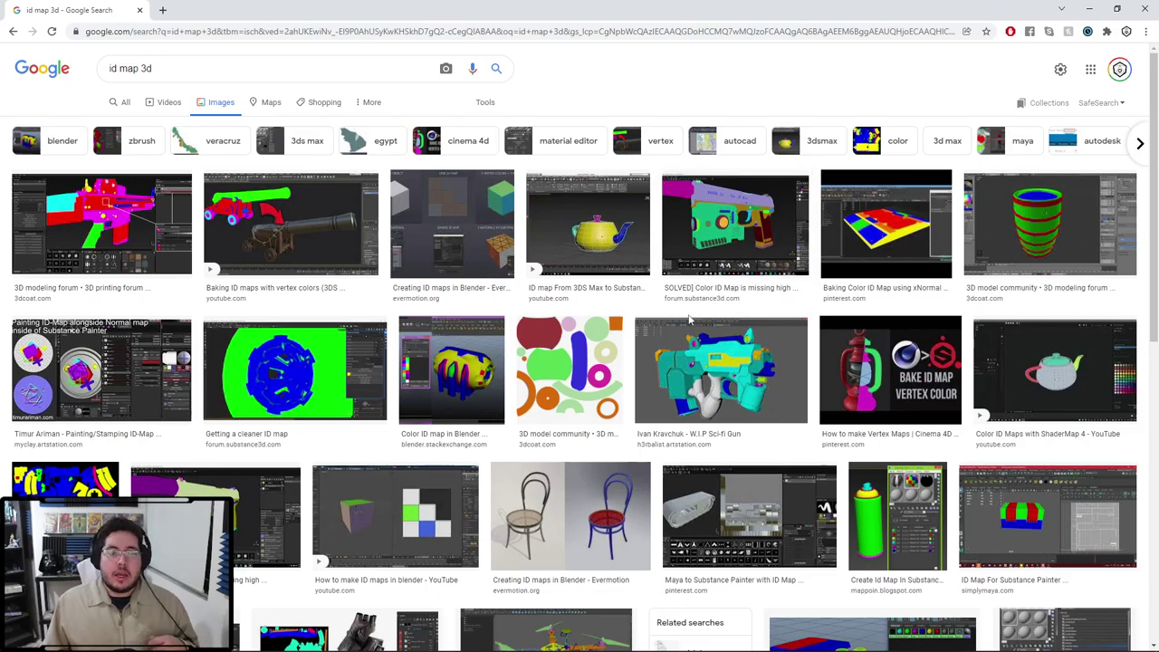
{"action": "left_click", "coordinate": [730, 379]}
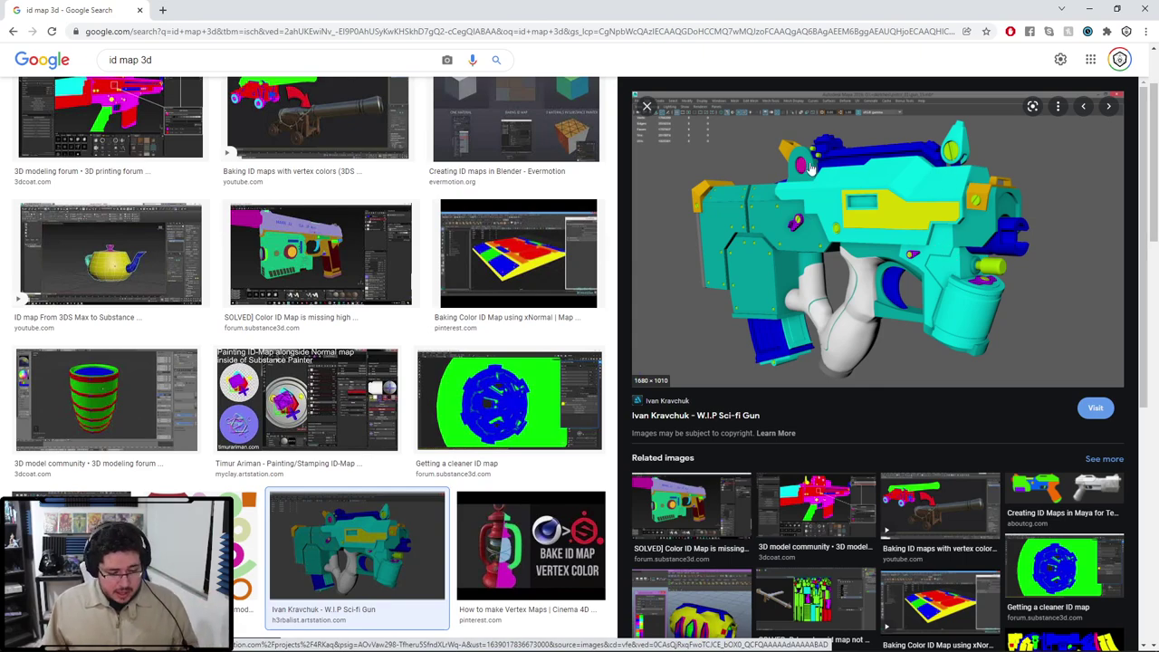
{"action": "key", "text": "alt+Tab"}
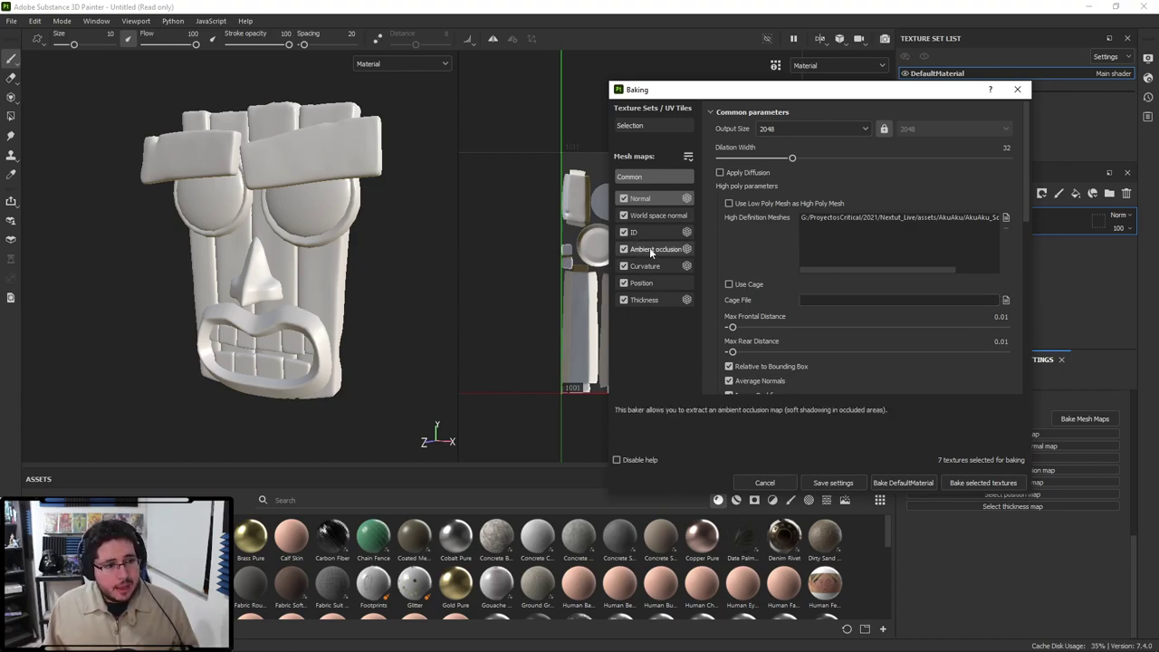
Search images for 'ambient occlusion' and preview the bedroom render before returning to Painter.
{"action": "key", "text": "alt+Tab"}
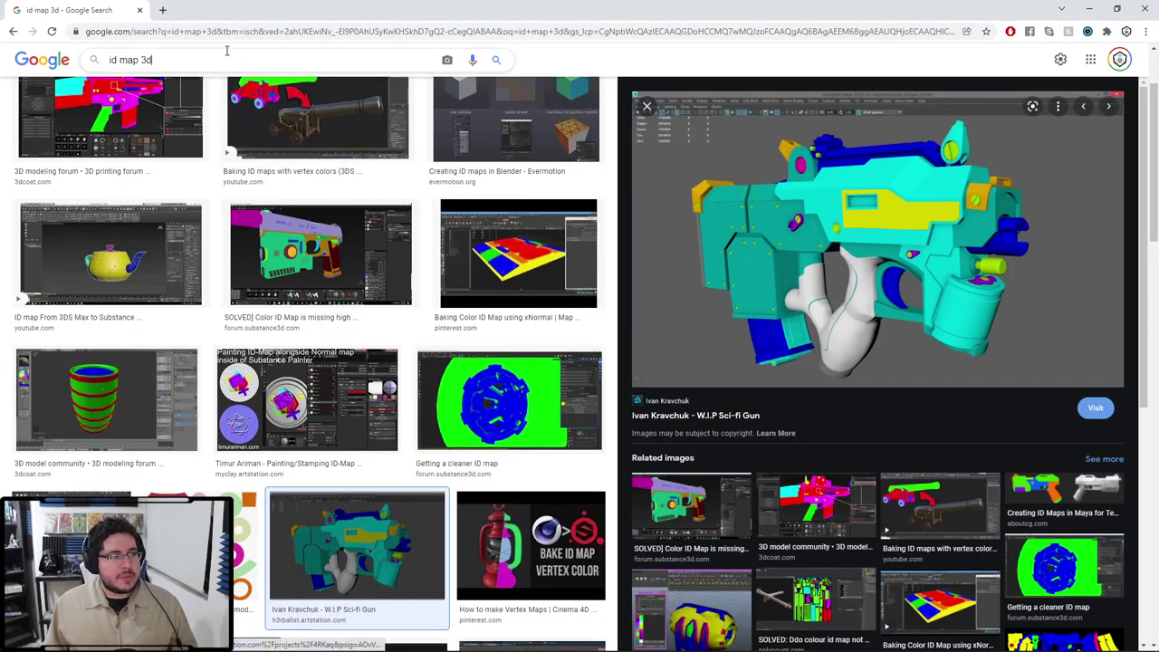
{"action": "type", "text": "ambi"}
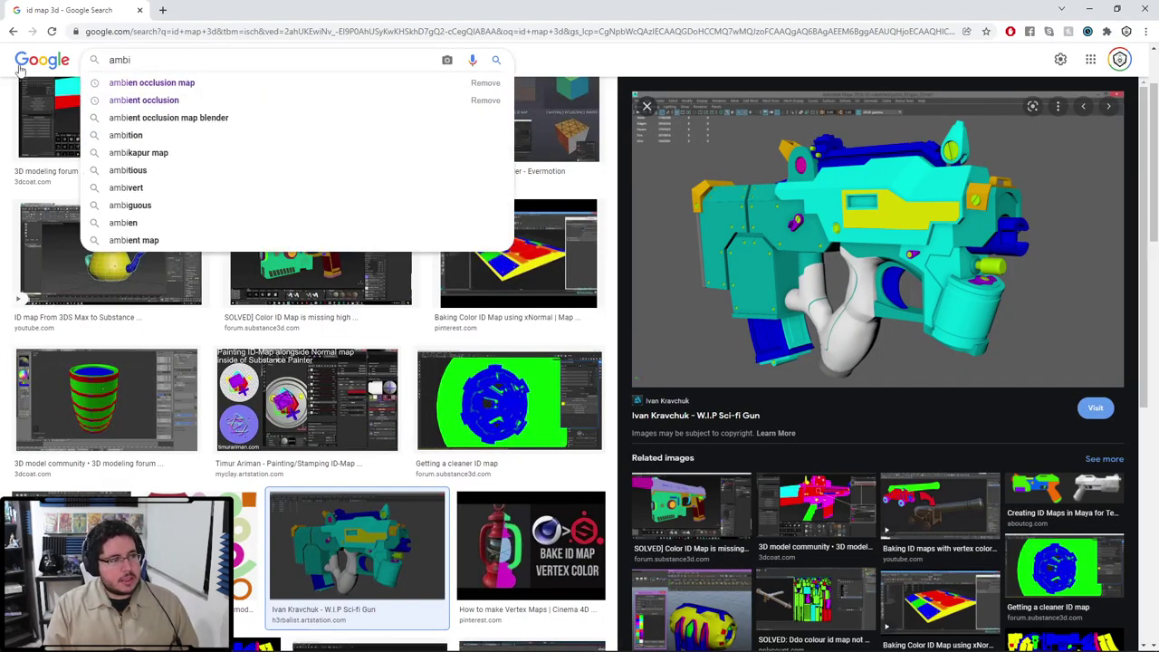
{"action": "type", "text": "ent occl"}
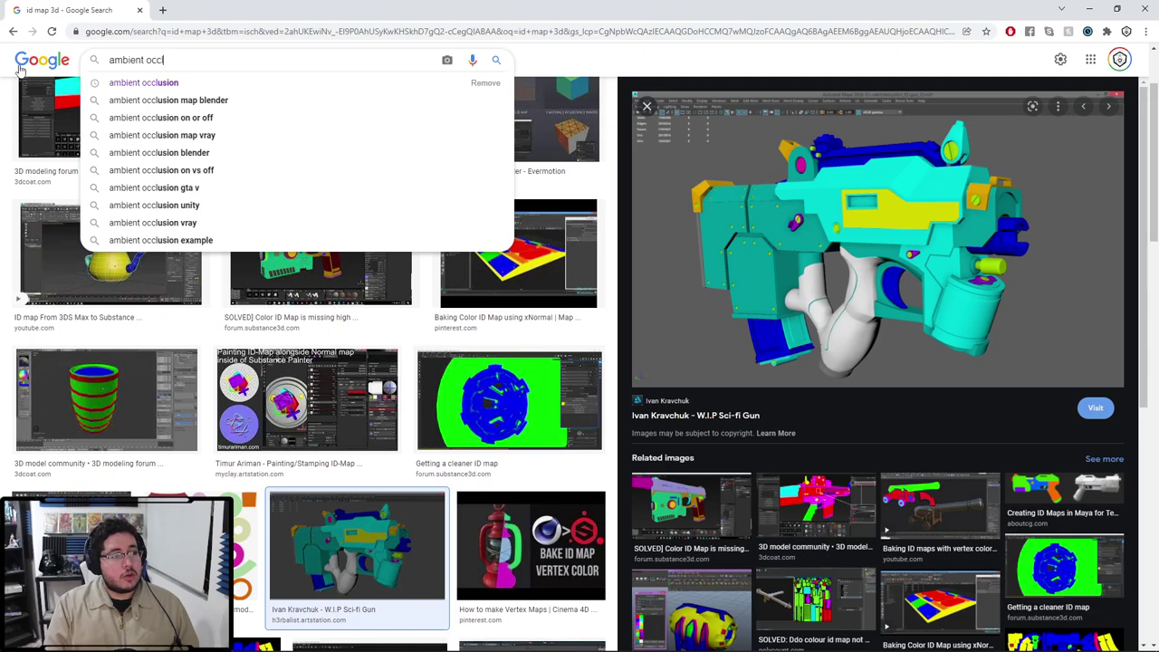
{"action": "type", "text": "usion"}
{"action": "key", "text": "Return"}
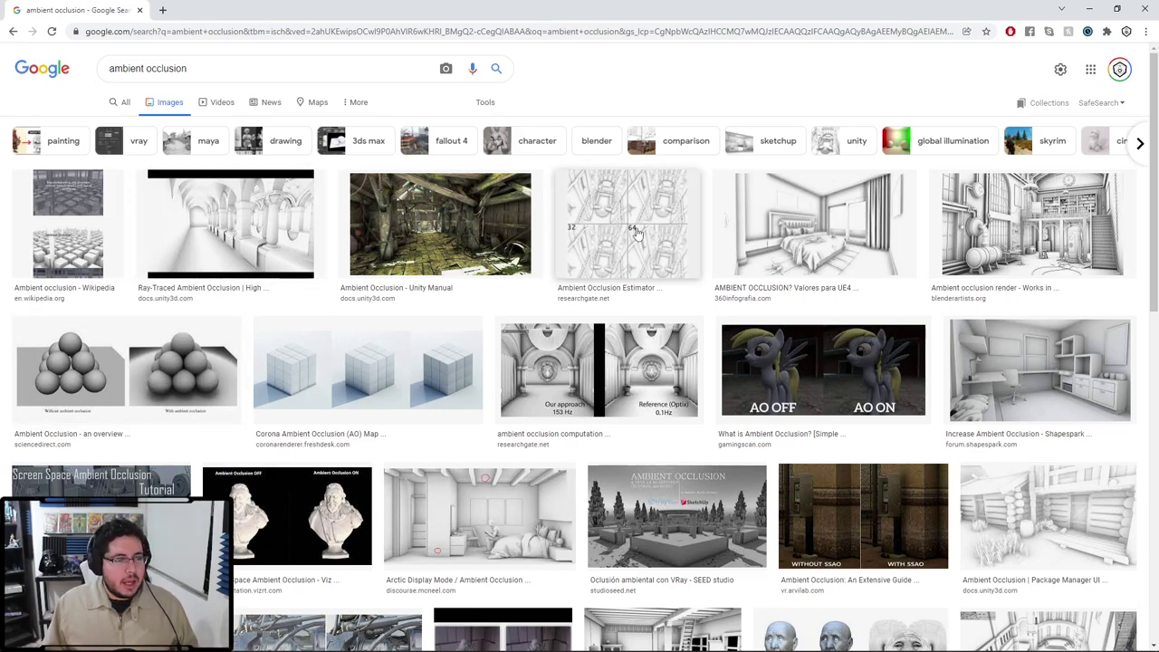
{"action": "left_click", "coordinate": [808, 217]}
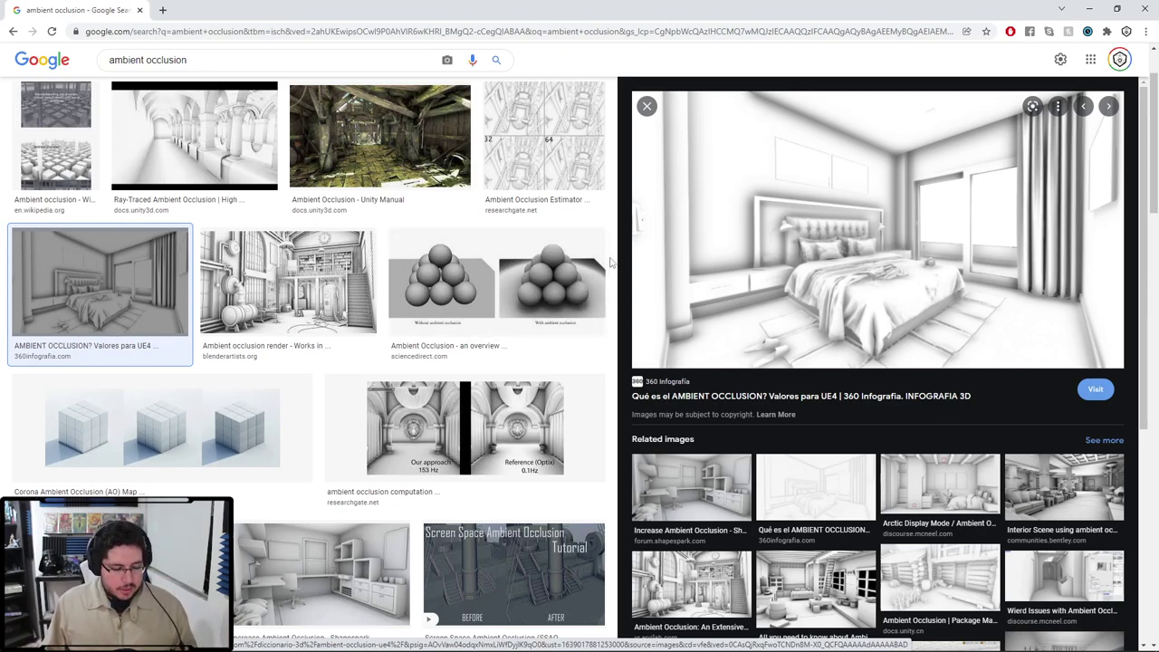
{"action": "key", "text": "alt+Tab"}
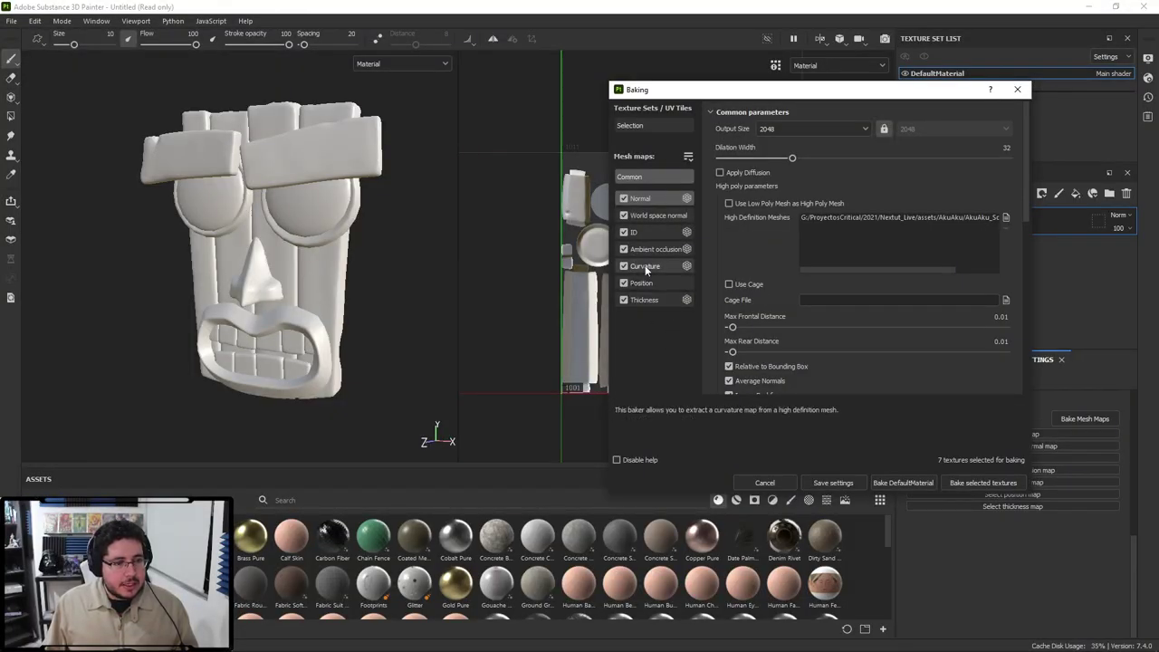
Search Google Images for 'curvature map 3d' and preview the Knald curvature map example.
{"action": "key", "text": "alt+Tab"}
{"action": "type", "text": "/curvature map "}
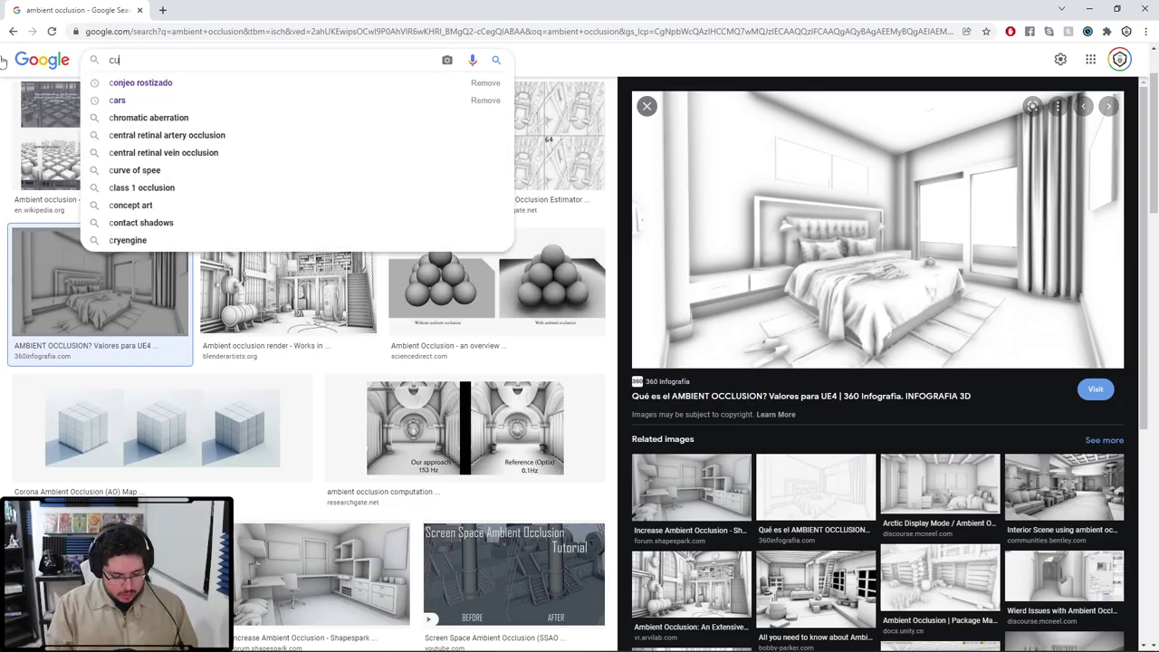
{"action": "type", "text": "3d"}
{"action": "key", "text": "Return"}
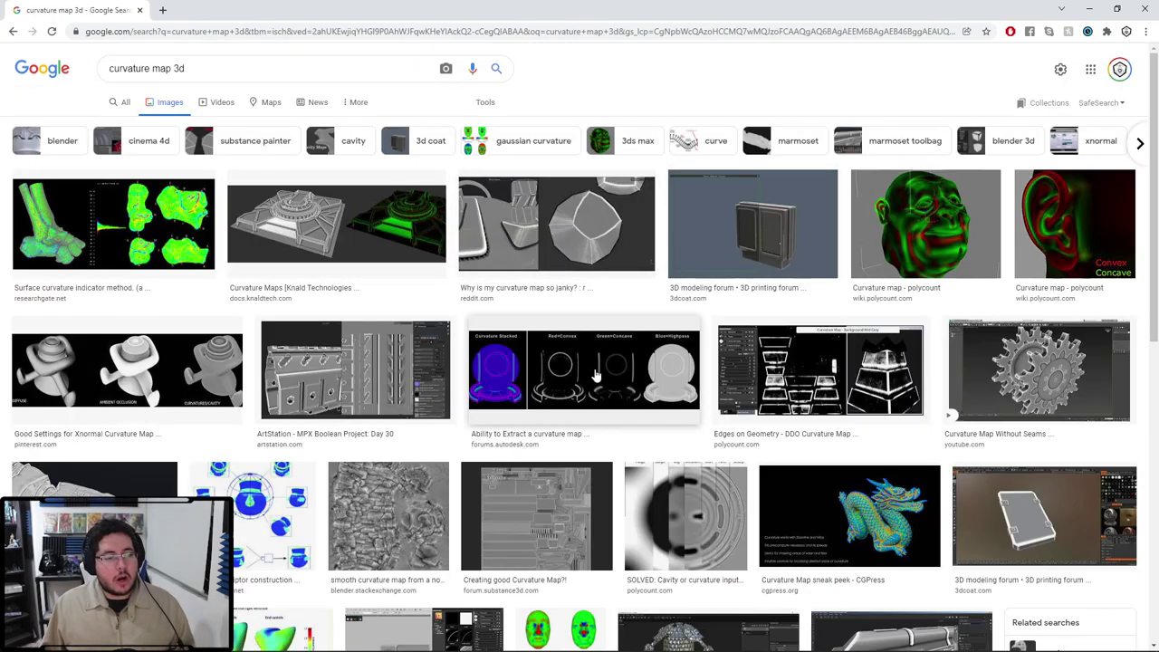
{"action": "left_click", "coordinate": [289, 237]}
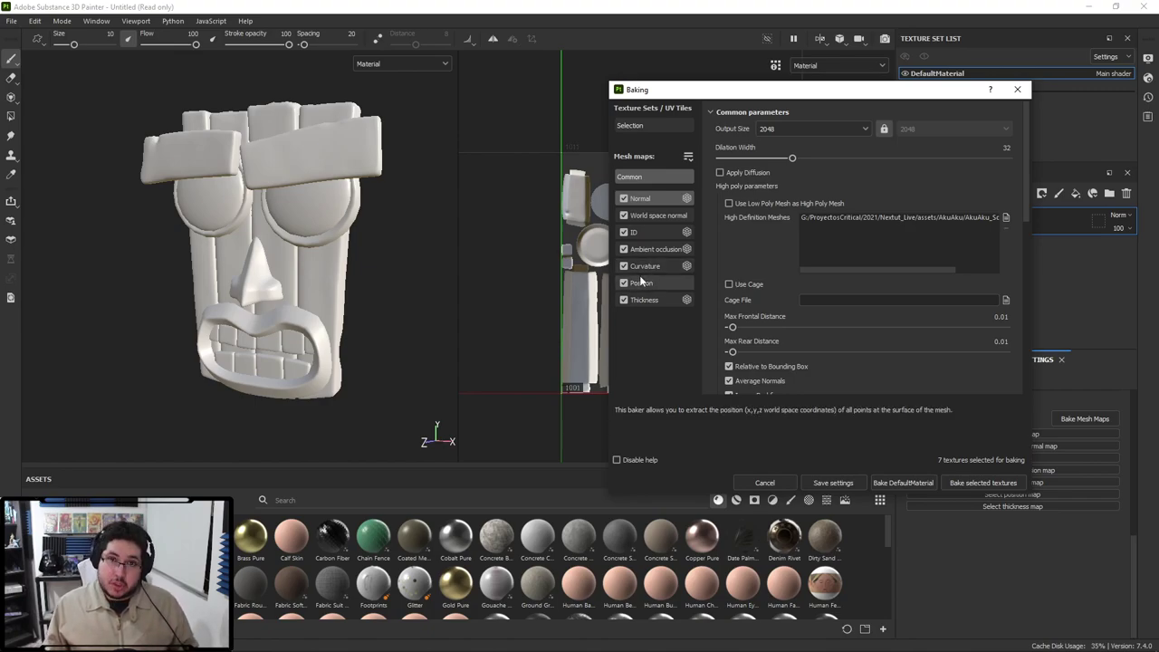
Search images for 'thickness map', preview the Substance 3D Painter example, then minimize Chrome.
{"action": "key", "text": "alt+Tab"}
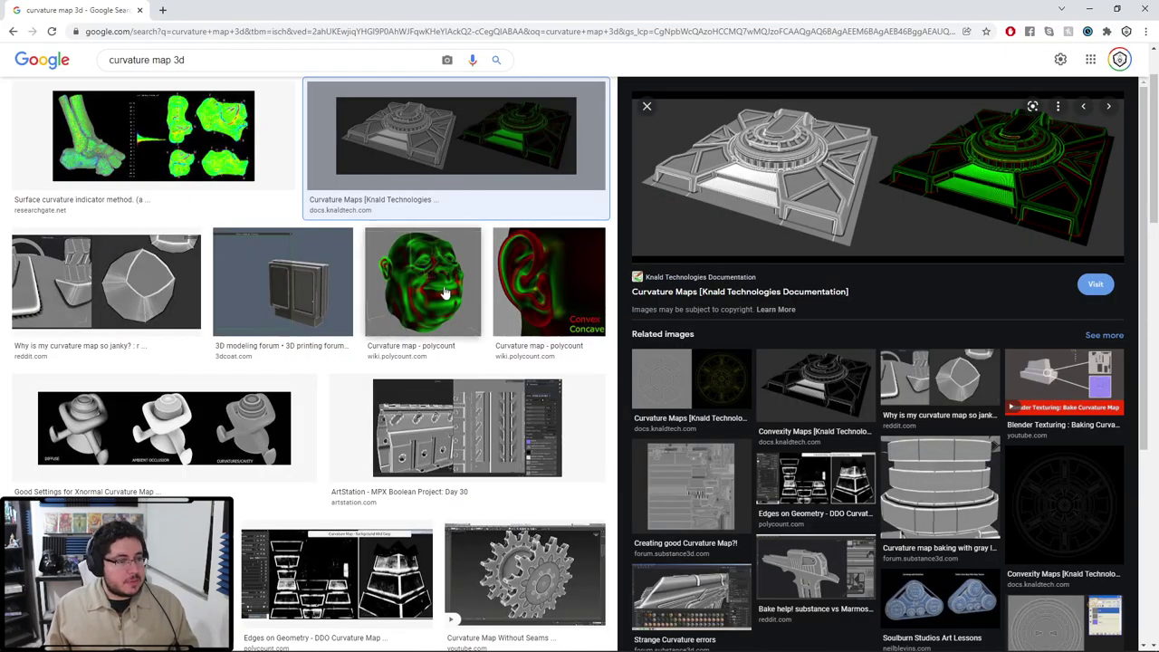
{"action": "triple_click", "coordinate": [145, 60]}
{"action": "type", "text": "thick"}
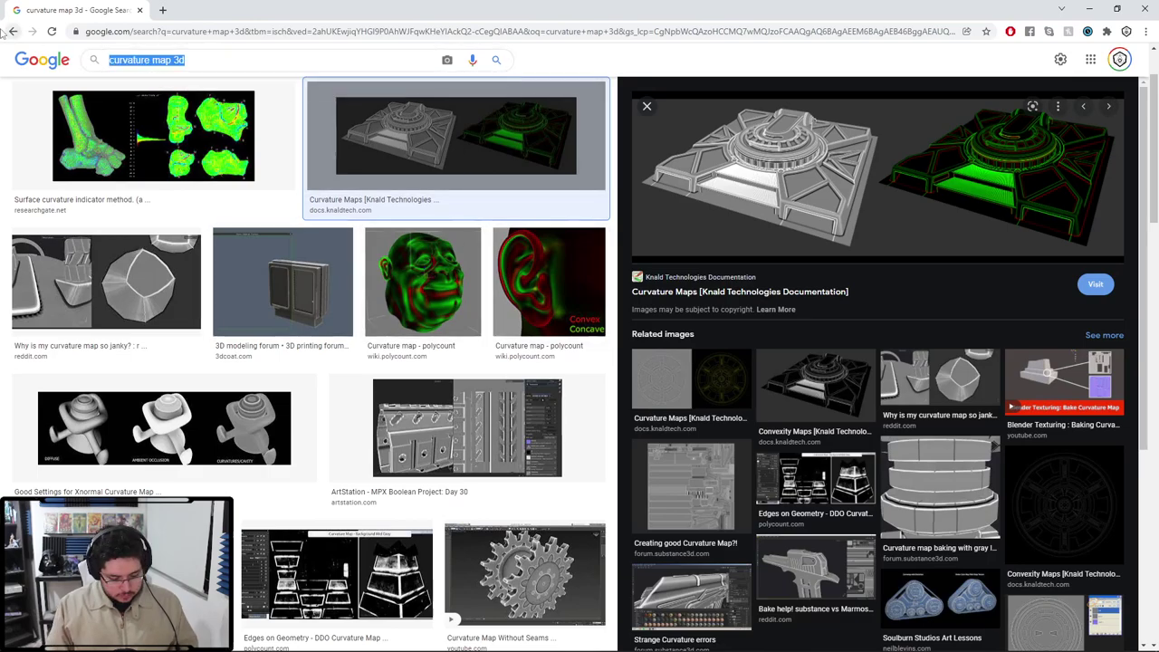
{"action": "type", "text": "ness map"}
{"action": "key", "text": "Return"}
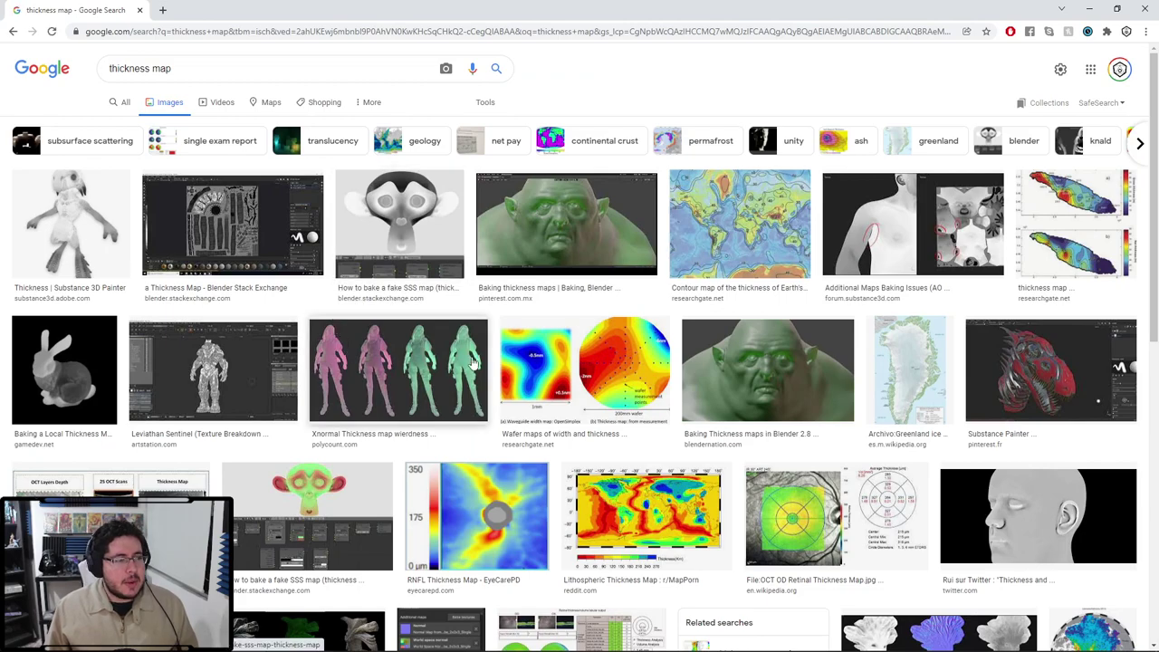
{"action": "left_click", "coordinate": [58, 240]}
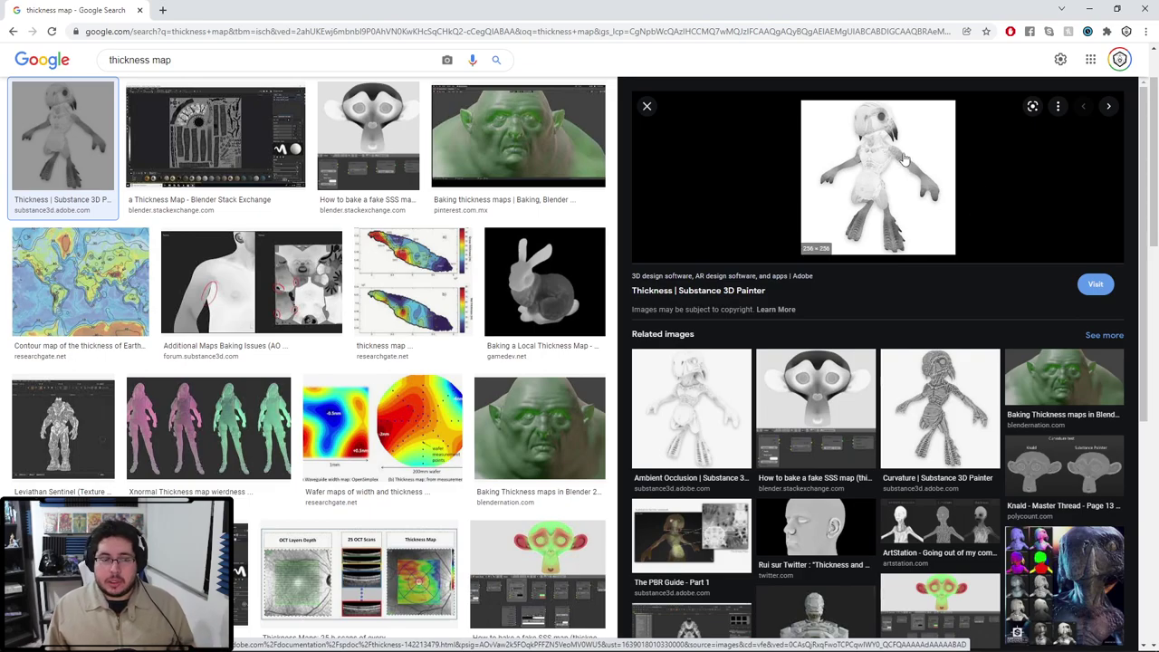
{"action": "left_click", "coordinate": [1087, 9]}
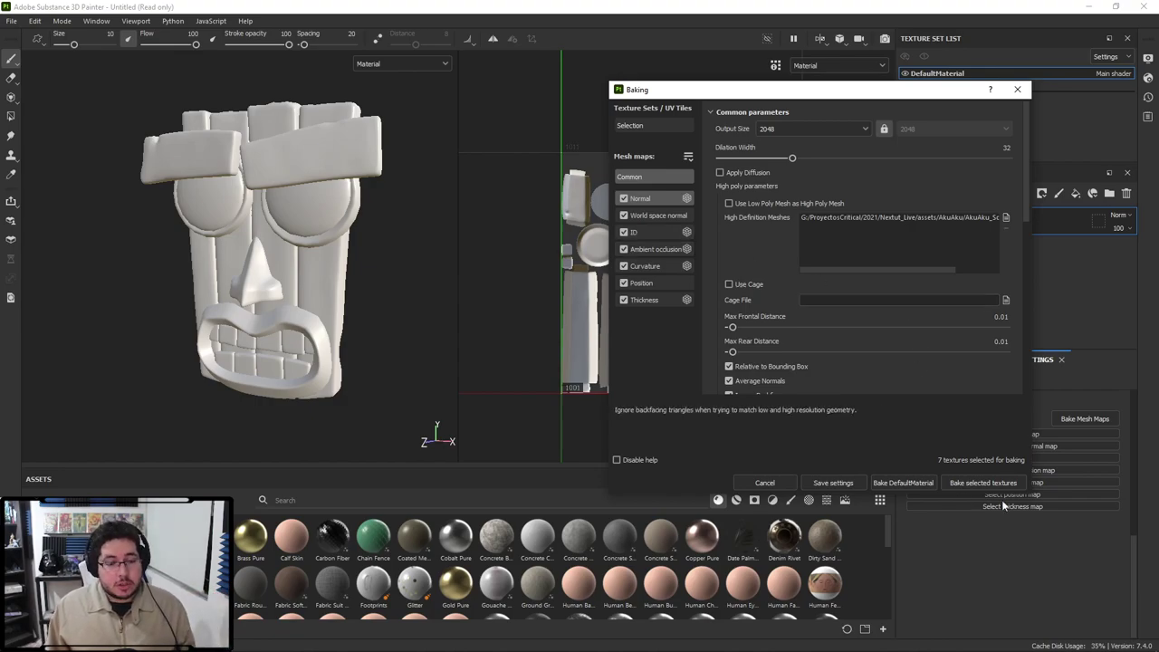
Bake the seven selected mesh maps, Normal through Thickness, and dismiss the report.
{"action": "left_click", "coordinate": [982, 482]}
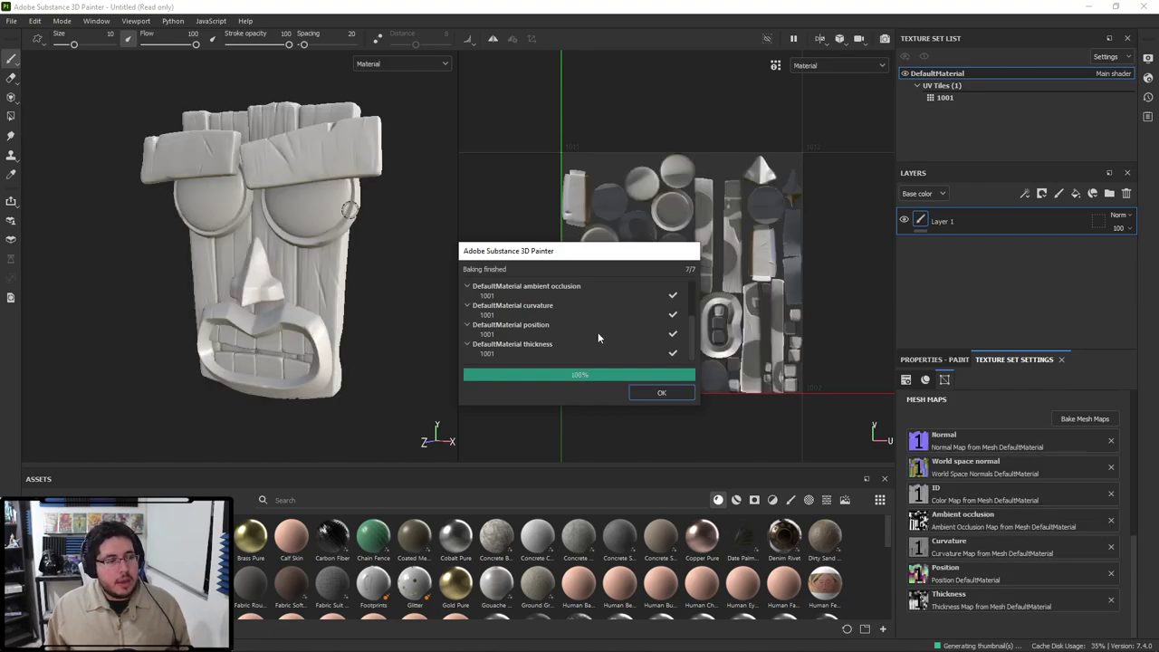
{"action": "left_click", "coordinate": [662, 393]}
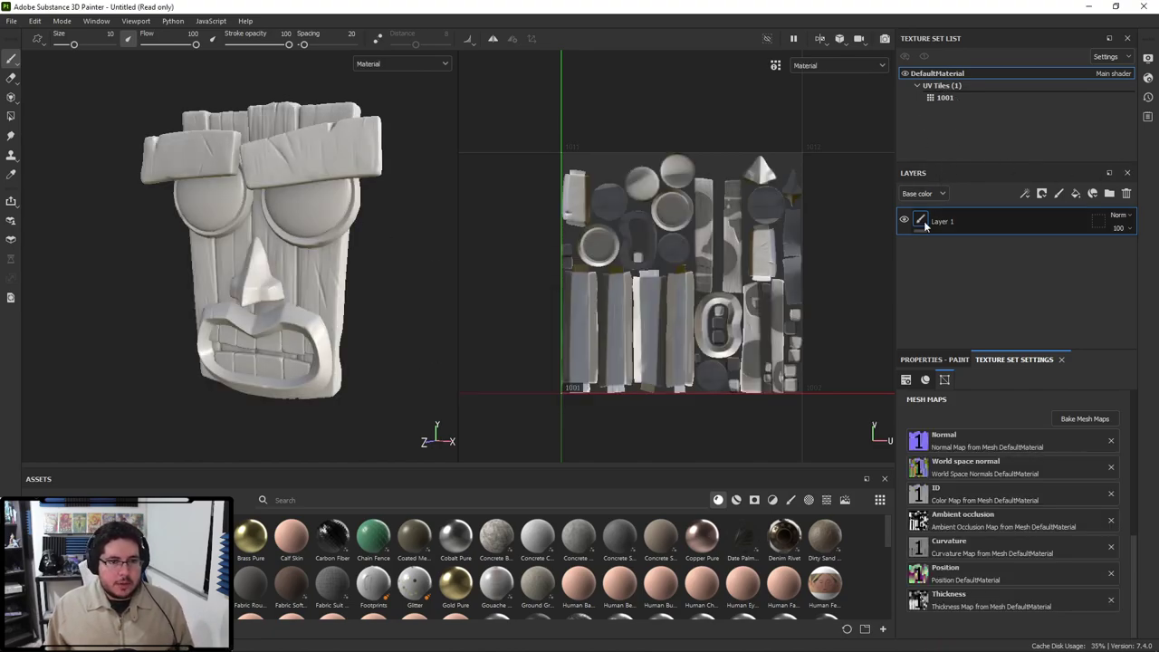
Search assets for 'wood' and apply Wood Walnut as a fill layer on the mask.
{"action": "left_click", "coordinate": [584, 499]}
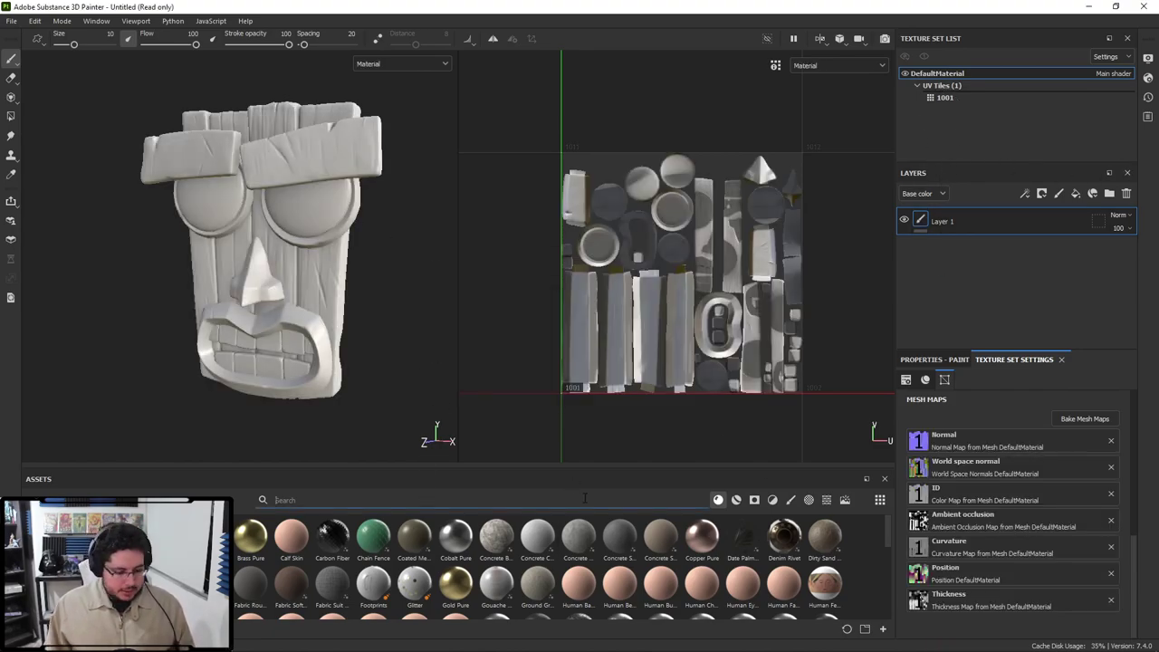
{"action": "type", "text": "wood"}
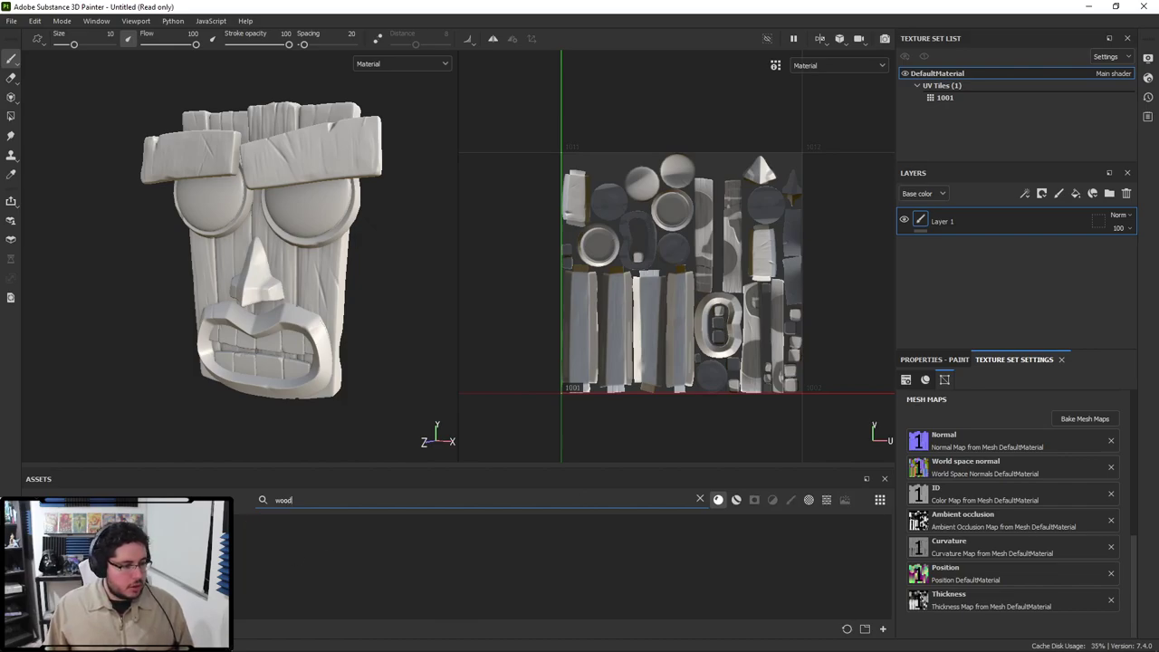
{"action": "left_click_drag", "start_coordinate": [90, 552], "coordinate": [975, 238]}
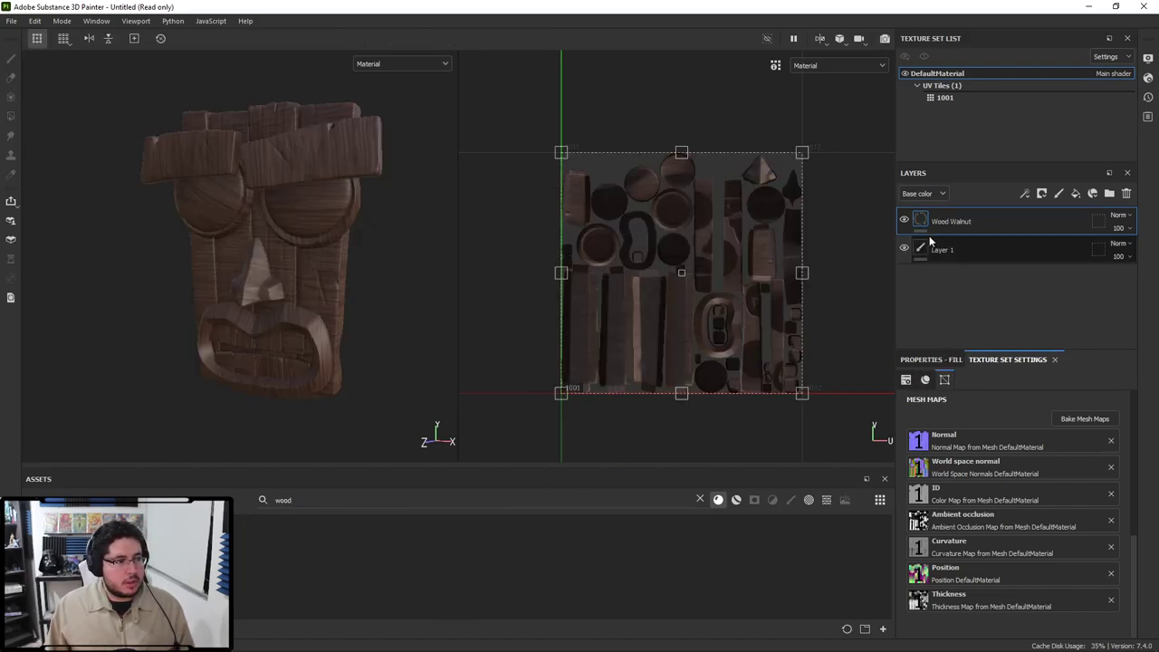
Rotate the Wood Walnut fill's UVs to 89.68 and clear the asset search.
{"action": "left_click", "coordinate": [931, 360]}
{"action": "left_click_drag", "start_coordinate": [948, 519], "coordinate": [990, 520]}
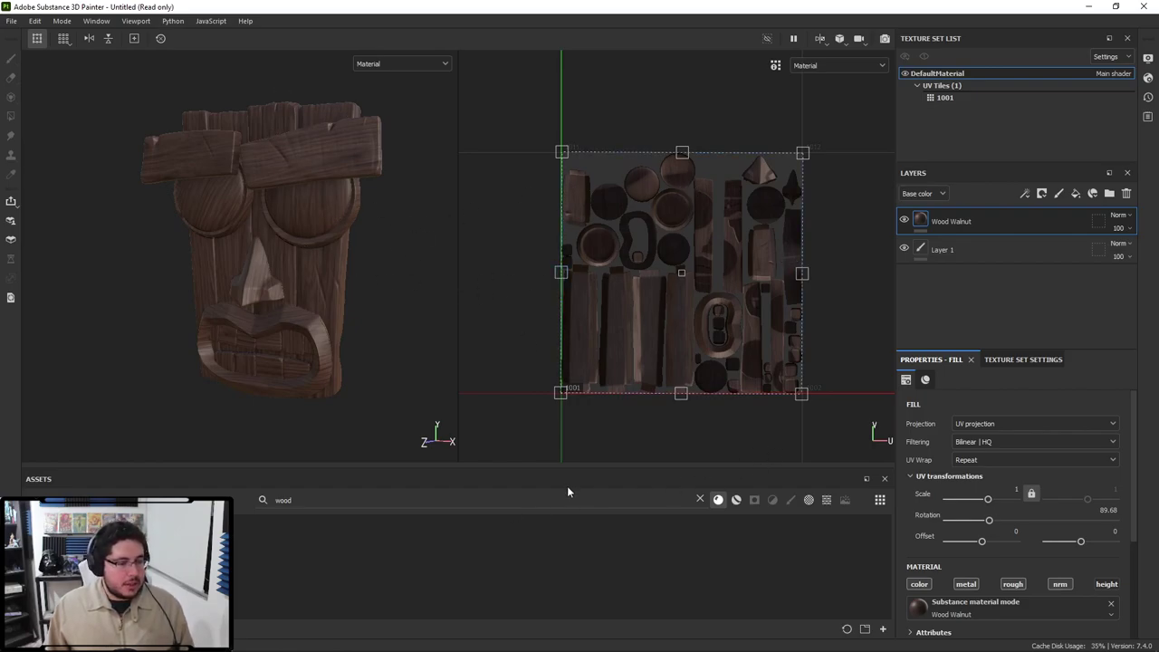
{"action": "left_click", "coordinate": [281, 501]}
{"action": "key", "text": "BackSpace"}
{"action": "key", "text": "BackSpace"}
{"action": "key", "text": "BackSpace"}
{"action": "key", "text": "BackSpace"}
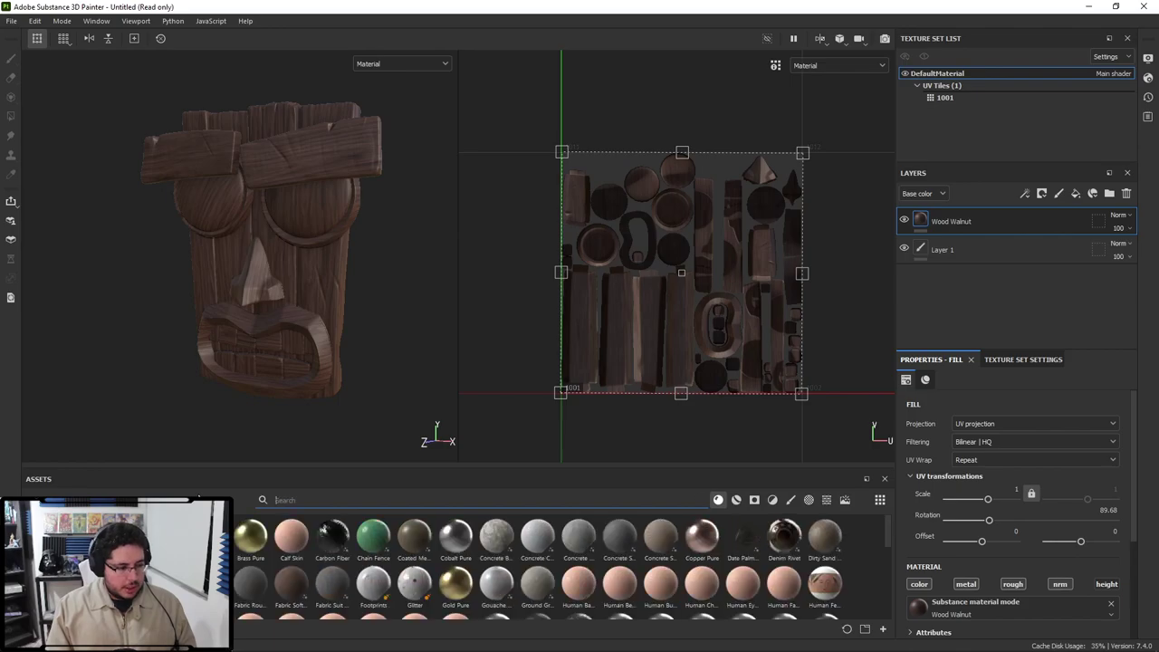
Search 'rust', add Rust Fine as a layer over the wood, and give it a black mask.
{"action": "type", "text": "rust"}
{"action": "left_click_drag", "start_coordinate": [250, 536], "coordinate": [975, 216]}
{"action": "right_click", "coordinate": [974, 218]}
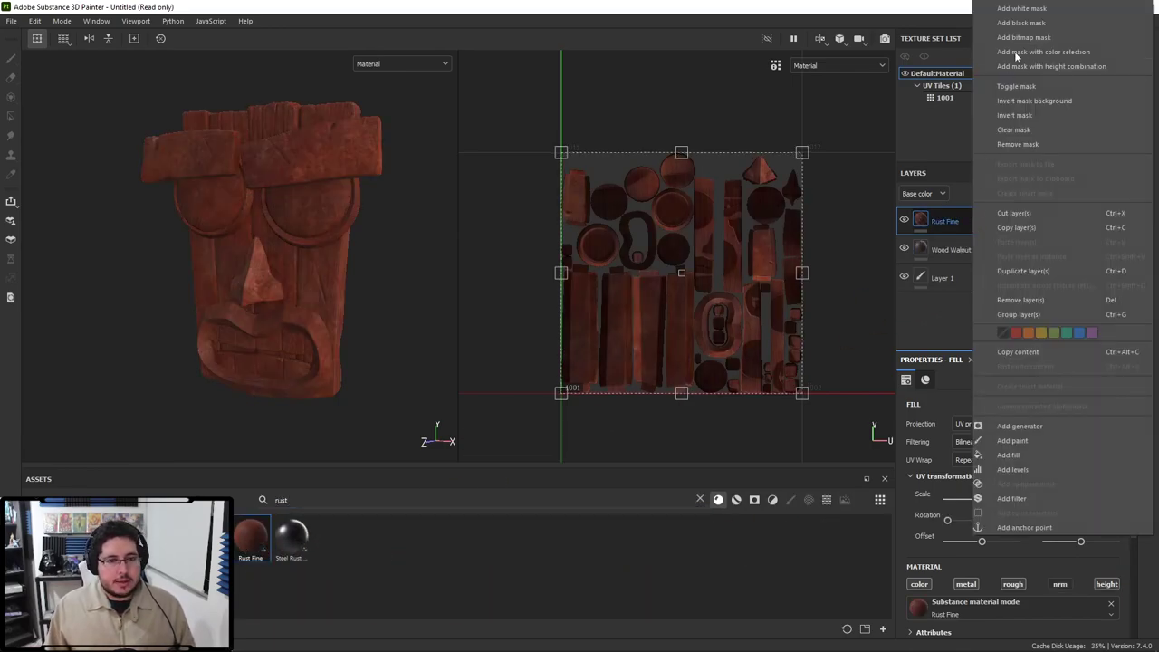
{"action": "left_click", "coordinate": [1019, 21]}
Add a Dirt generator to the rust mask and inspect the revealed rust on the face.
{"action": "right_click", "coordinate": [942, 219]}
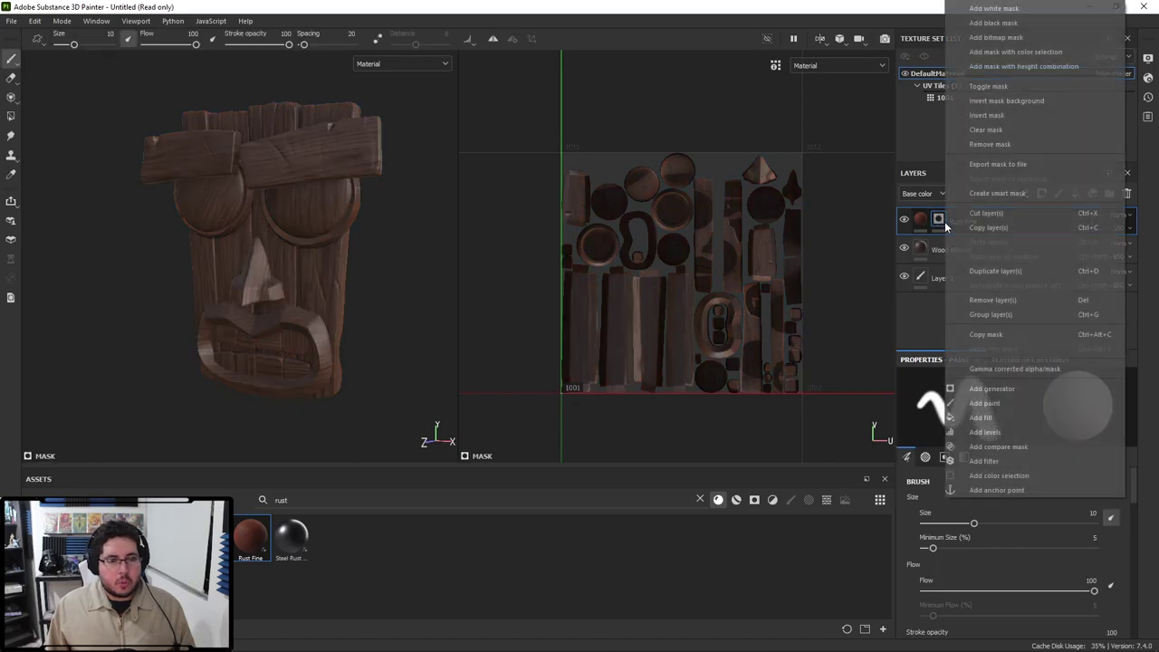
{"action": "left_click", "coordinate": [980, 387]}
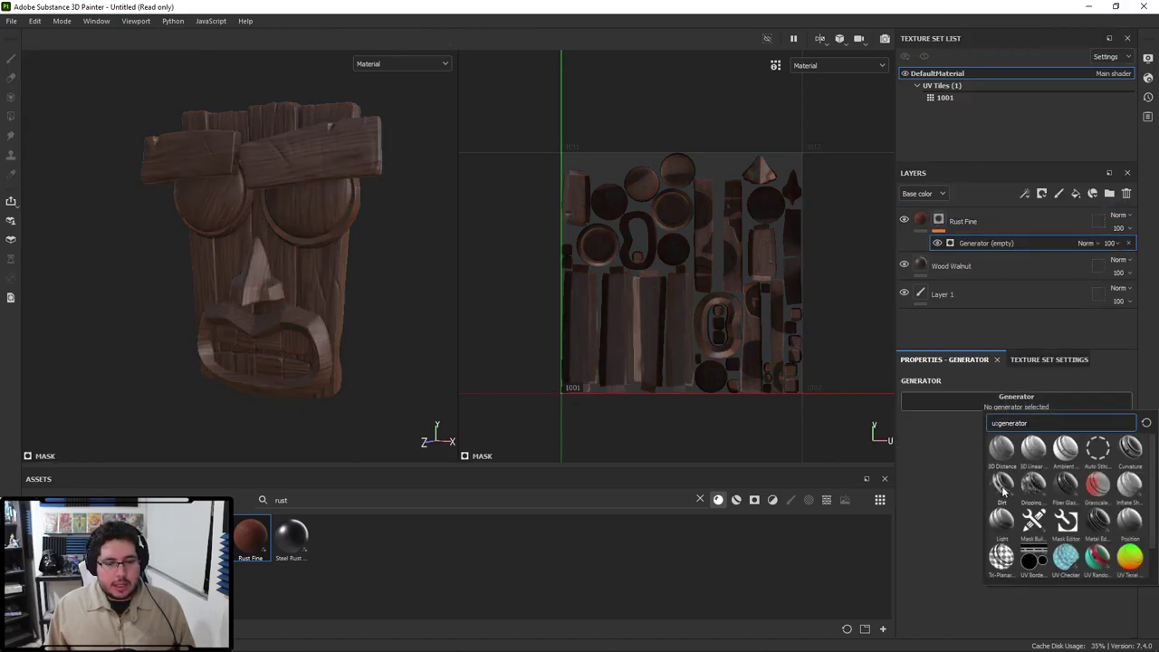
{"action": "left_click", "coordinate": [1003, 492]}
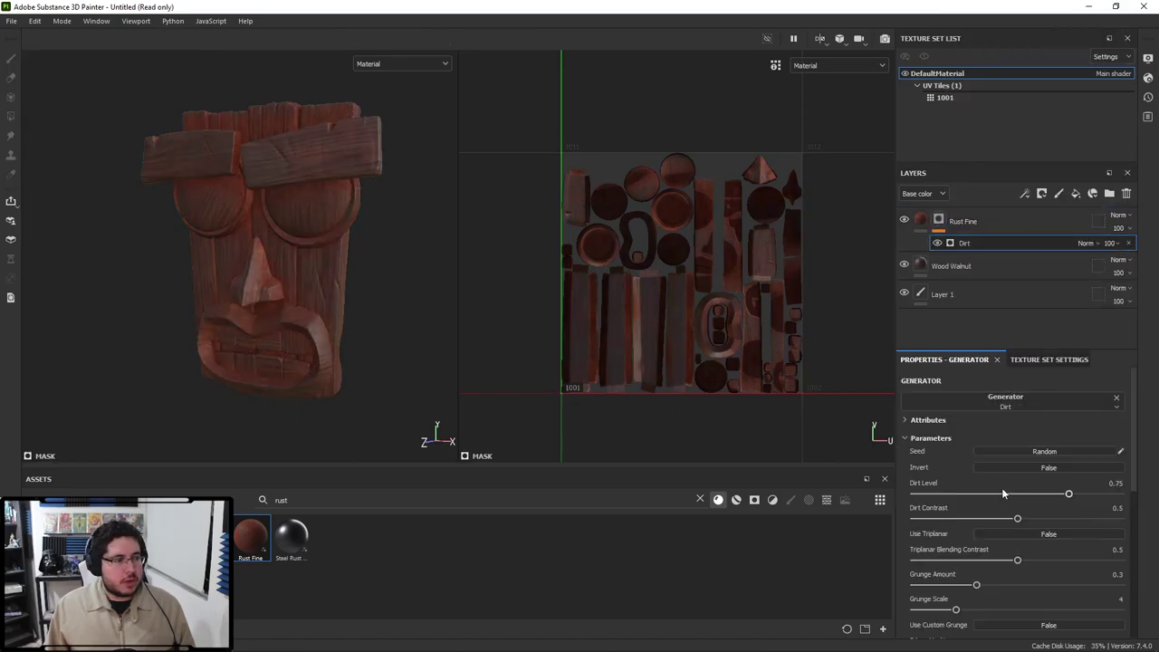
{"action": "right_click", "coordinate": [290, 220]}
{"action": "left_click_drag", "start_coordinate": [290, 220], "coordinate": [152, 206], "text": "alt"}
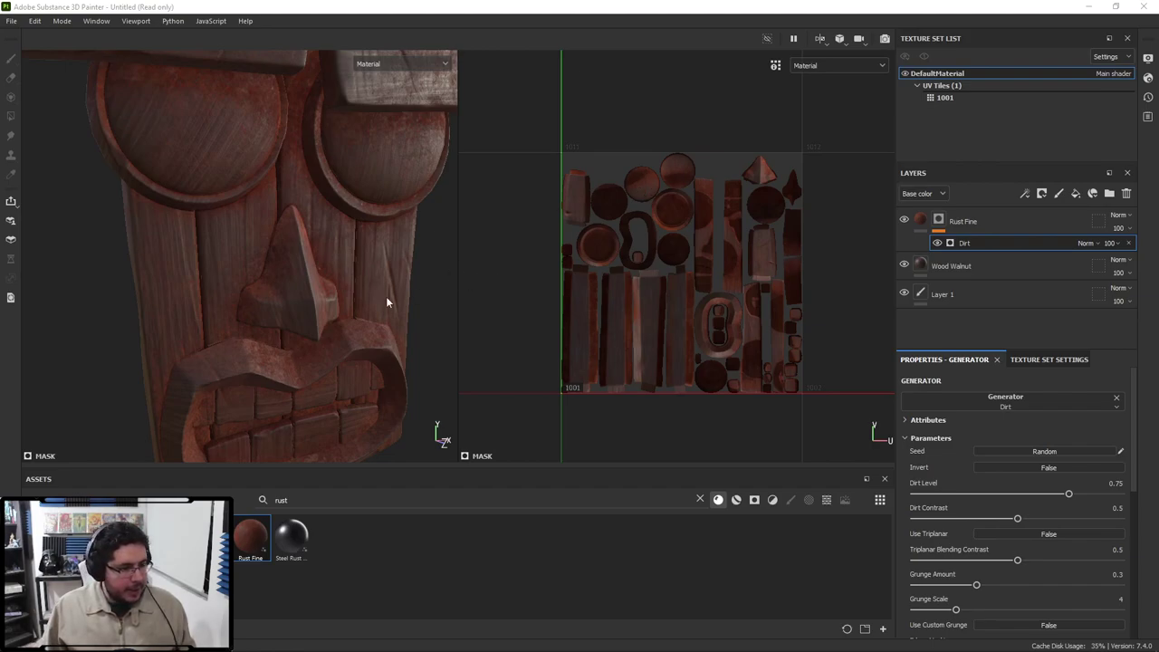
{"action": "left_click_drag", "start_coordinate": [386, 296], "coordinate": [173, 239], "text": "alt"}
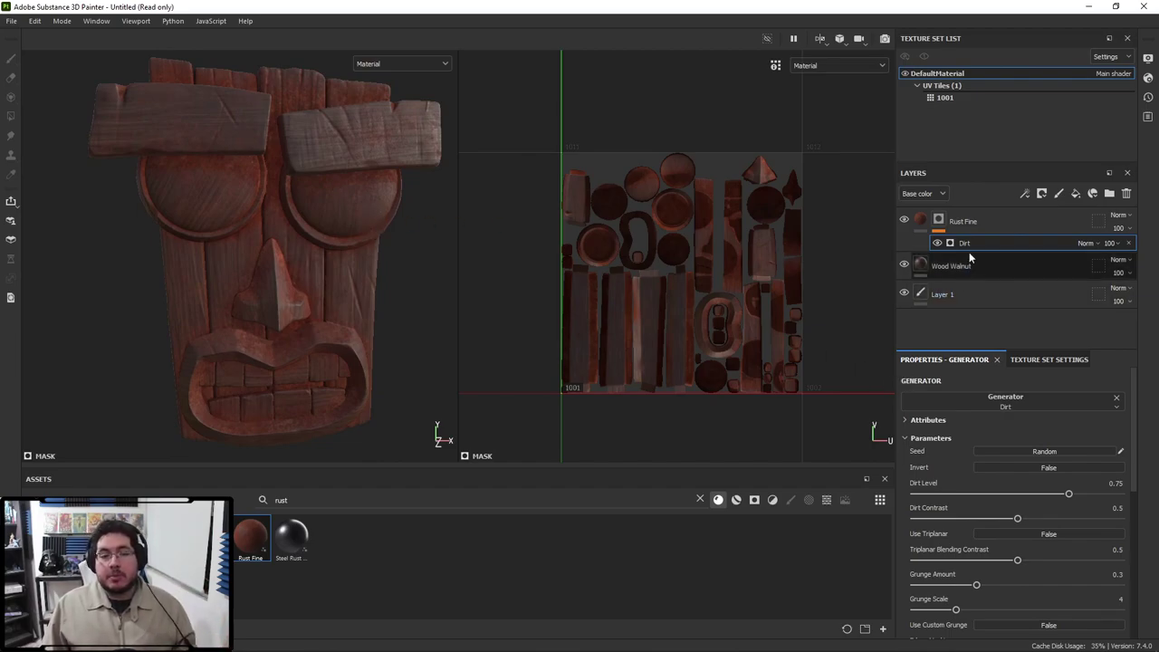
{"action": "scroll", "coordinate": [983, 429], "scroll_direction": "down", "scroll_amount": 10}
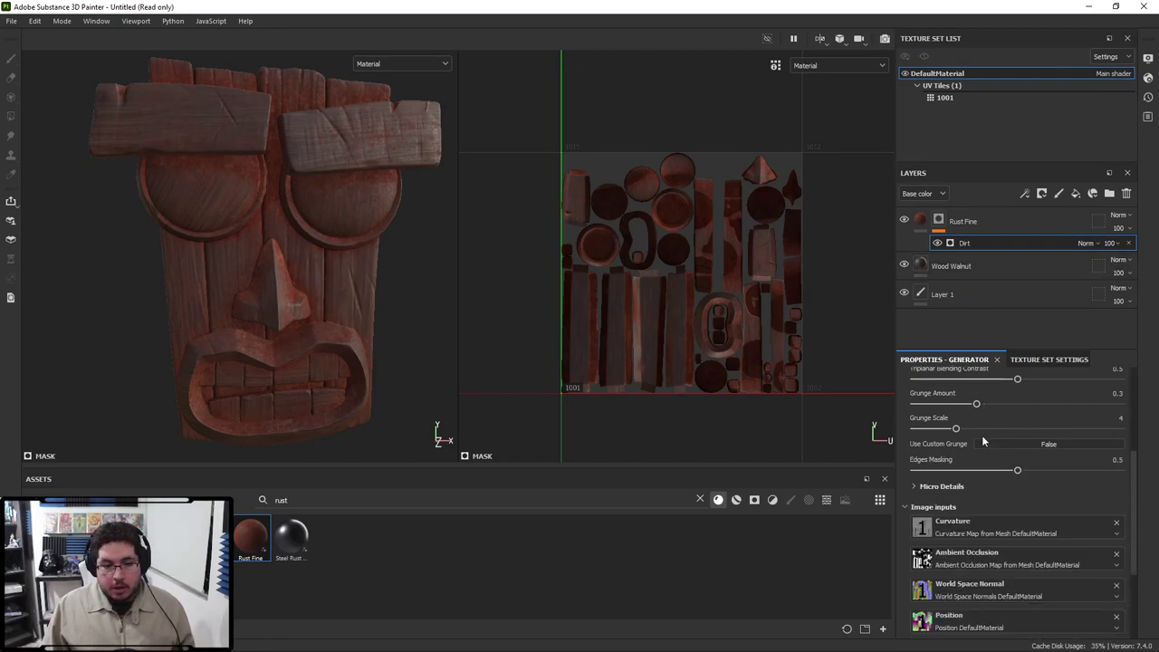
{"action": "scroll", "coordinate": [976, 421], "scroll_direction": "up", "scroll_amount": 1}
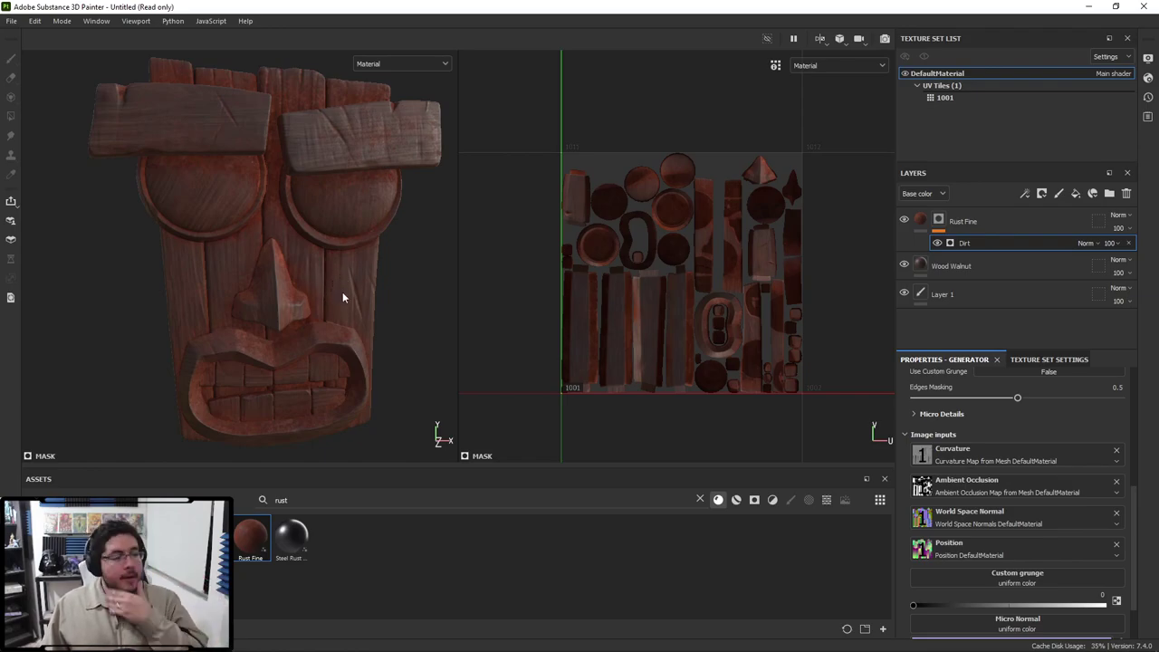
Delete the Rust Fine and Wood Walnut layers, then add an Iron-Rust fill layer.
{"action": "left_click", "coordinate": [978, 220]}
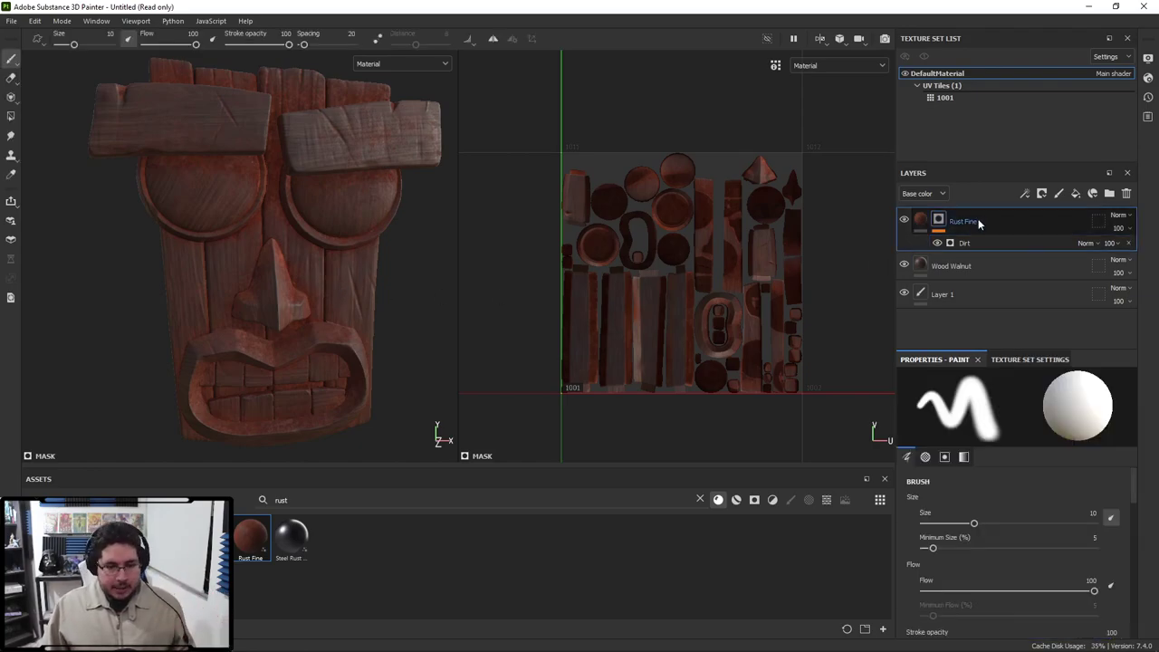
{"action": "key", "text": "Delete"}
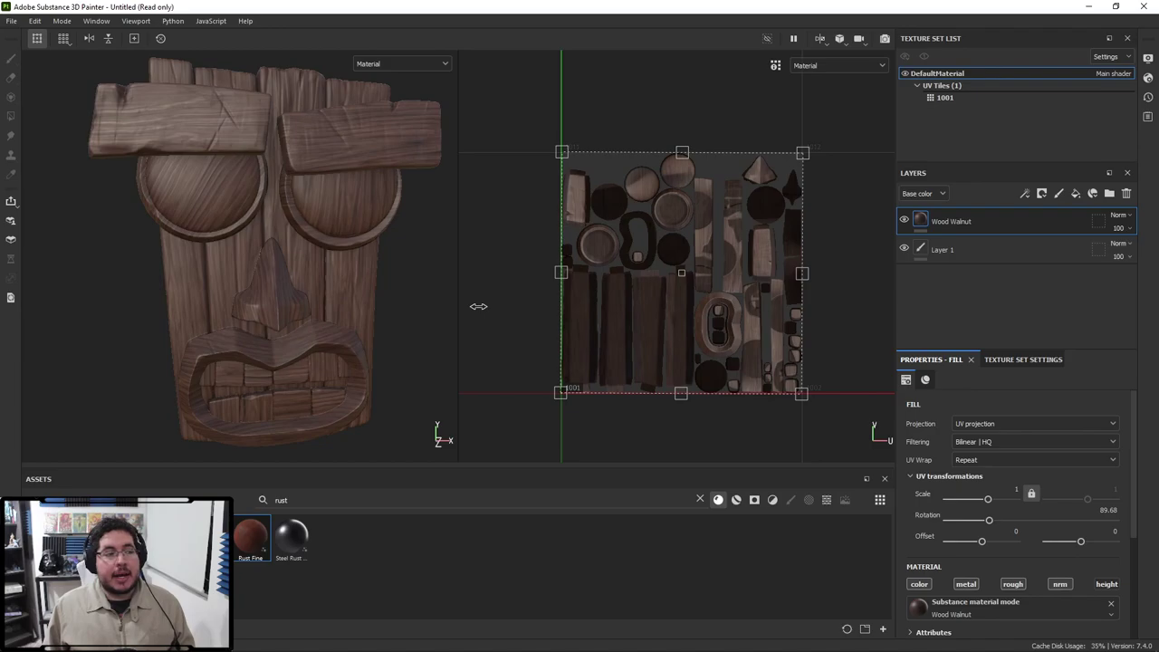
{"action": "scroll", "coordinate": [328, 217], "scroll_direction": "down", "scroll_amount": 3}
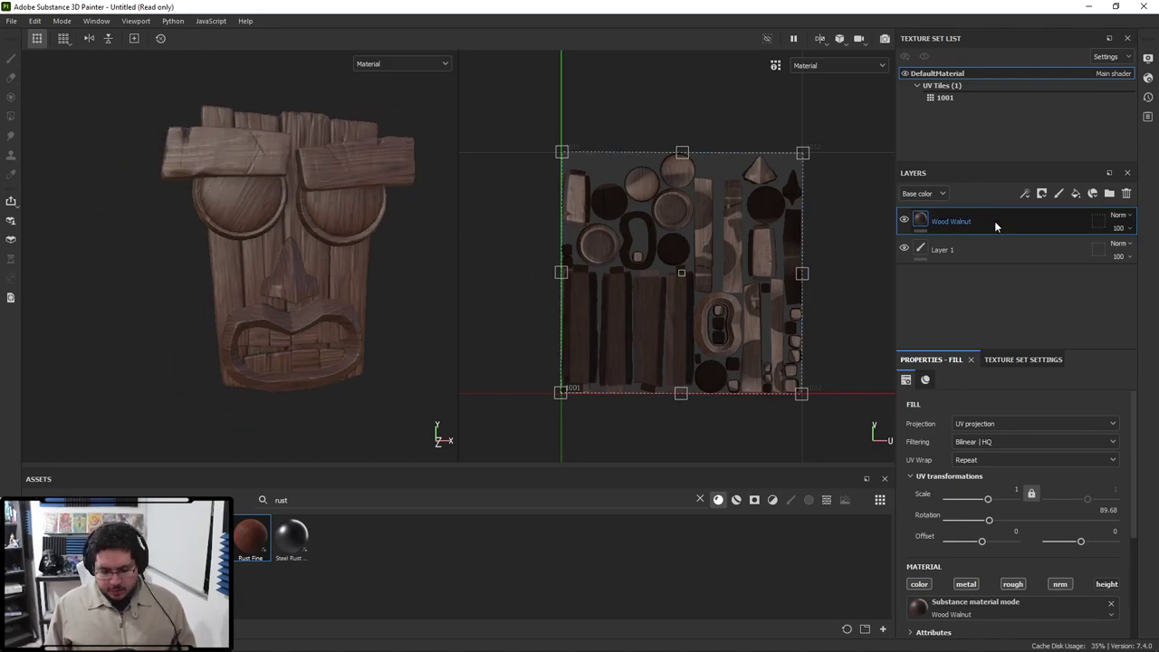
{"action": "key", "text": "Delete"}
{"action": "left_click_drag", "start_coordinate": [250, 538], "coordinate": [938, 212]}
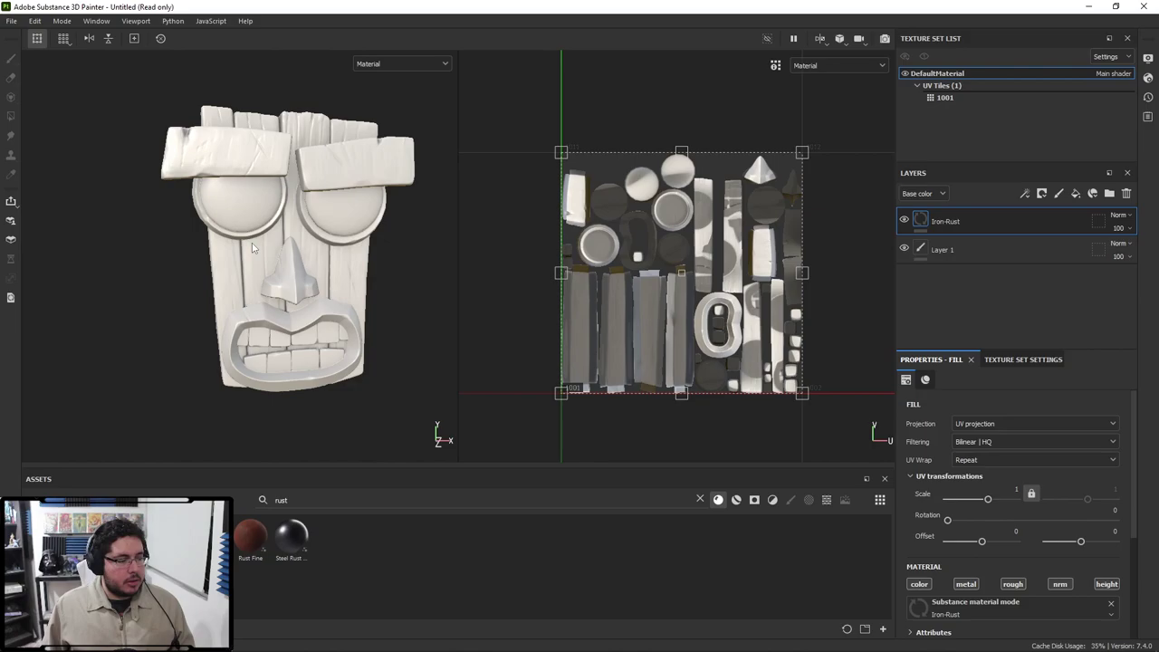
Set the Iron-Rust UV scale to 5.26 and lower its Height channel opacity to 5.
{"action": "left_click_drag", "start_coordinate": [294, 255], "coordinate": [302, 292], "text": "alt"}
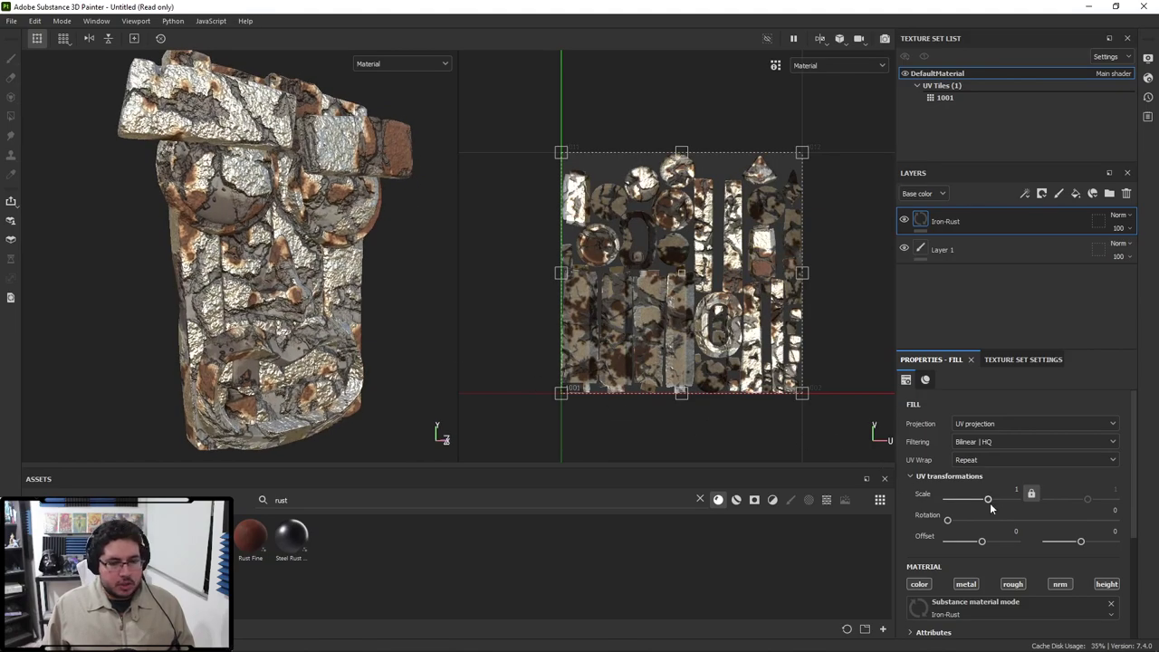
{"action": "left_click_drag", "start_coordinate": [988, 499], "coordinate": [994, 502]}
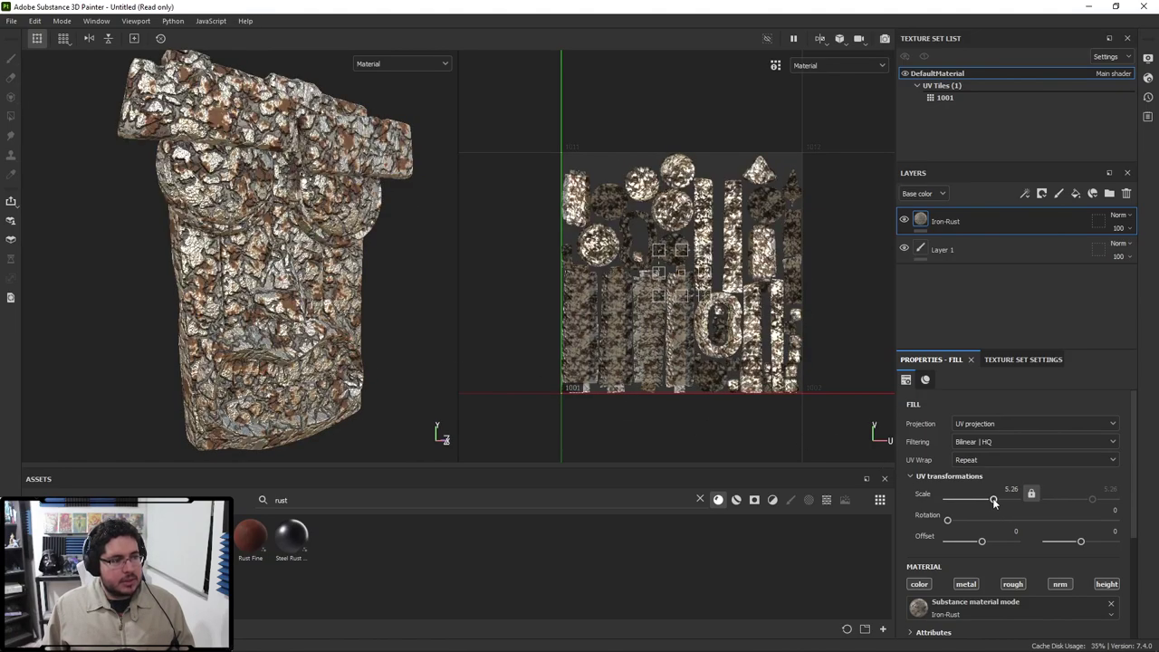
{"action": "left_click", "coordinate": [924, 194]}
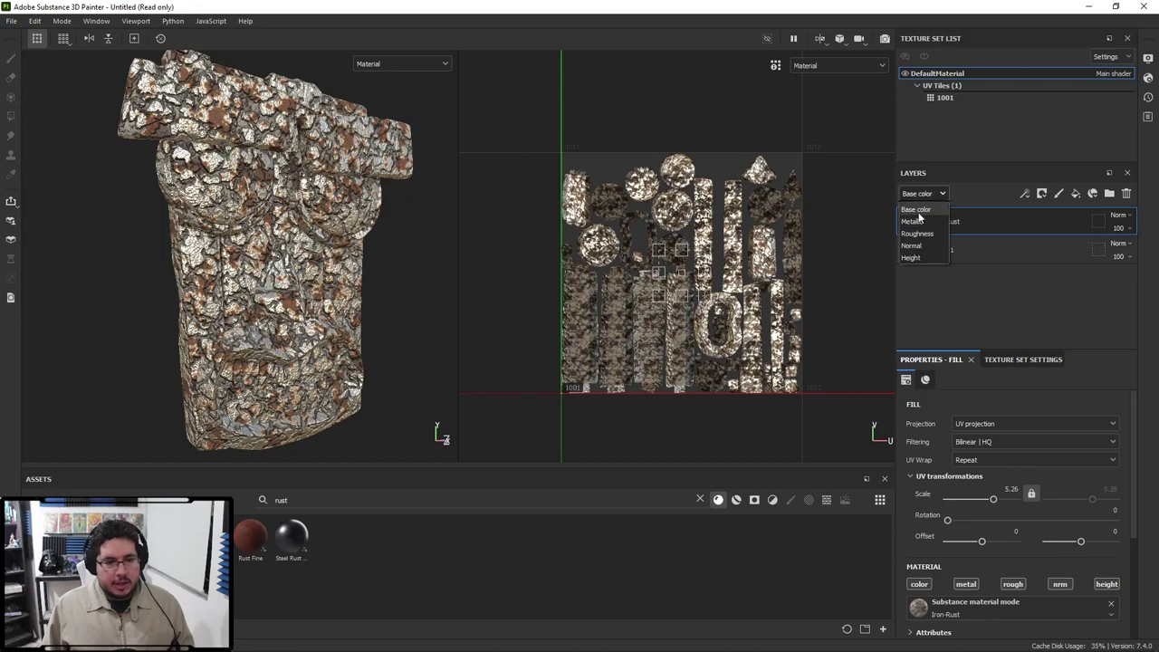
{"action": "left_click", "coordinate": [913, 257]}
{"action": "left_click_drag", "start_coordinate": [1118, 233], "coordinate": [1101, 251]}
{"action": "left_click_drag", "start_coordinate": [290, 233], "coordinate": [186, 233], "text": "alt"}
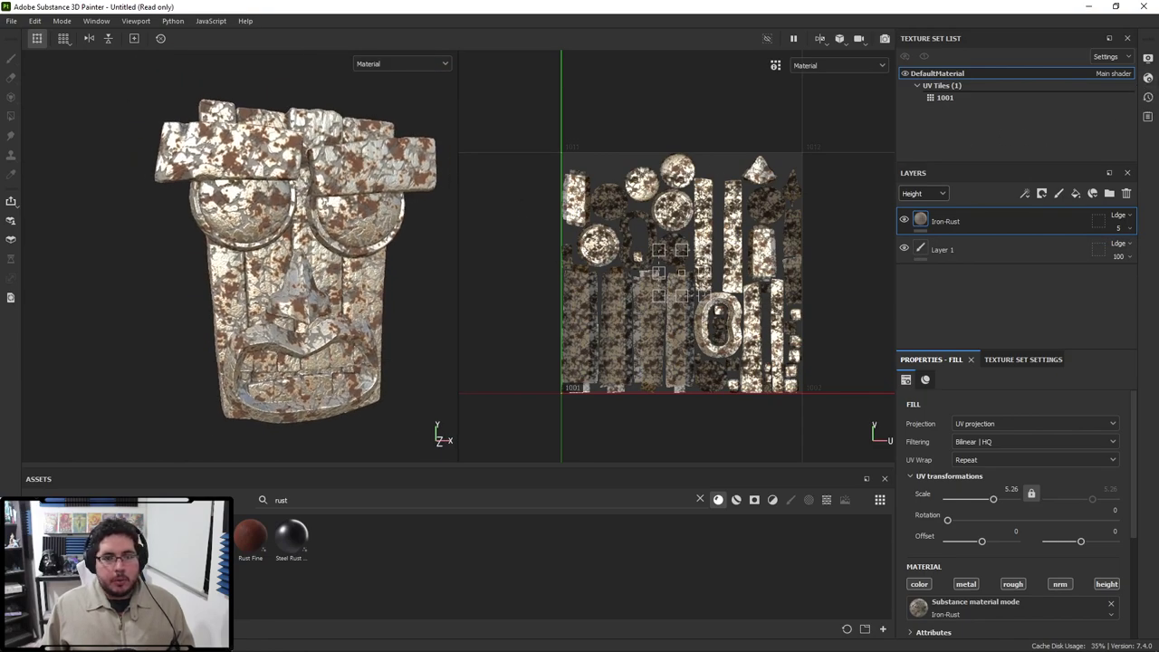
Set environment opacity to 100 and blur to 0, and adjust the environment rotation.
{"action": "left_click", "coordinate": [1148, 58]}
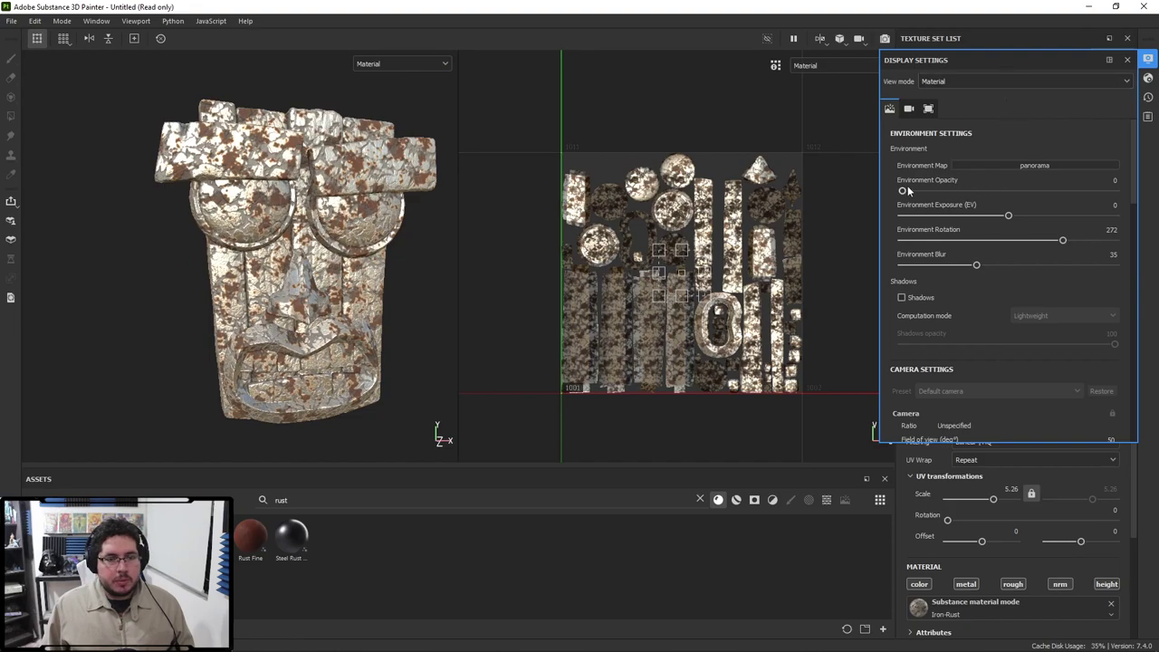
{"action": "left_click_drag", "start_coordinate": [902, 191], "coordinate": [1118, 190]}
{"action": "left_click_drag", "start_coordinate": [972, 265], "coordinate": [902, 264]}
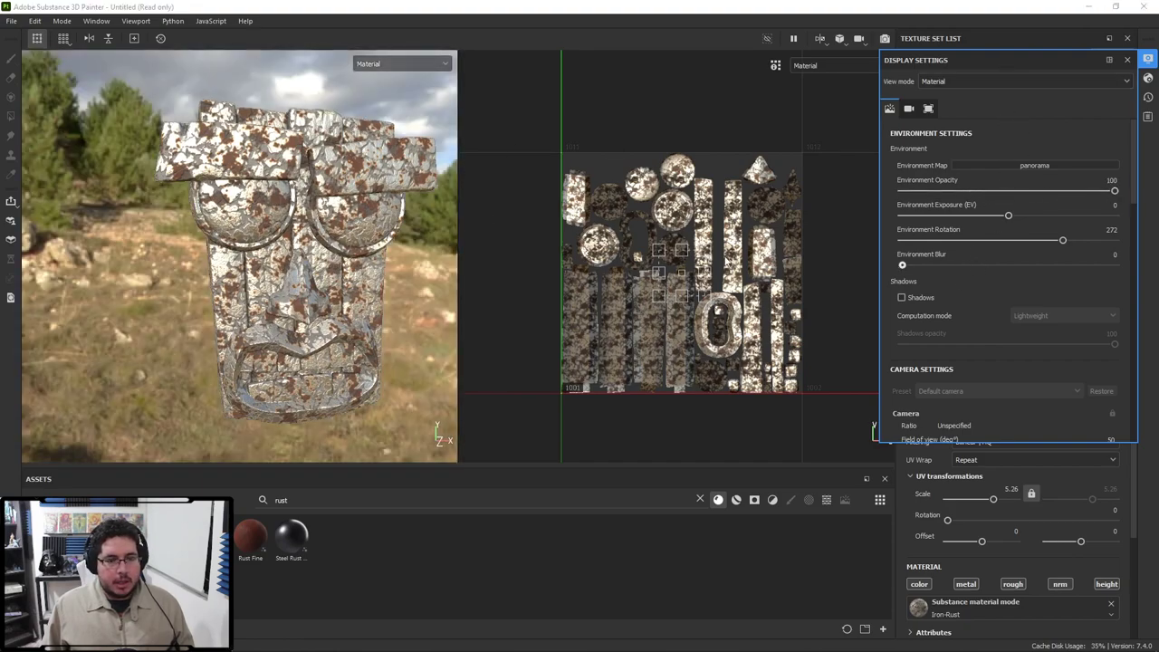
{"action": "left_click_drag", "start_coordinate": [154, 226], "coordinate": [292, 266], "text": "alt"}
{"action": "scroll", "coordinate": [321, 251], "scroll_direction": "up", "scroll_amount": 5}
{"action": "mouse_move", "coordinate": [292, 266]}
{"action": "right_mouse_down", "text": "shift"}
{"action": "mouse_move", "coordinate": [340, 288]}
{"action": "mouse_move", "coordinate": [295, 280]}
{"action": "right_mouse_up", "text": "shift"}
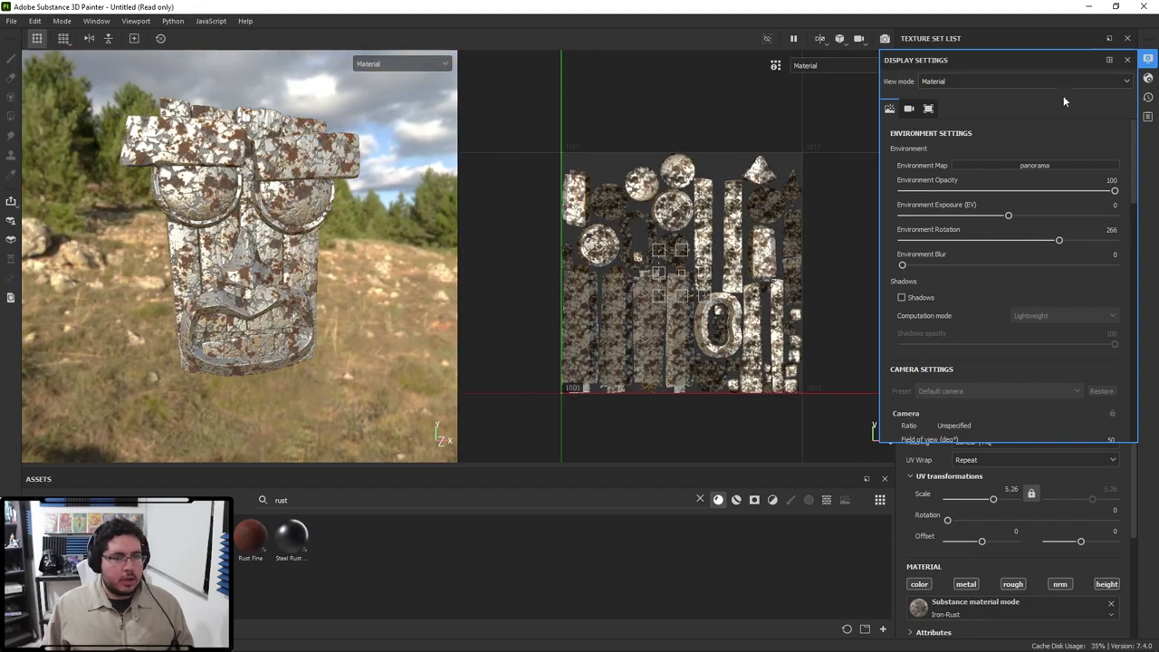
Switch the environment map to Canopus Ground and rotate it around the mask.
{"action": "left_click", "coordinate": [1041, 165]}
{"action": "left_click", "coordinate": [1010, 240]}
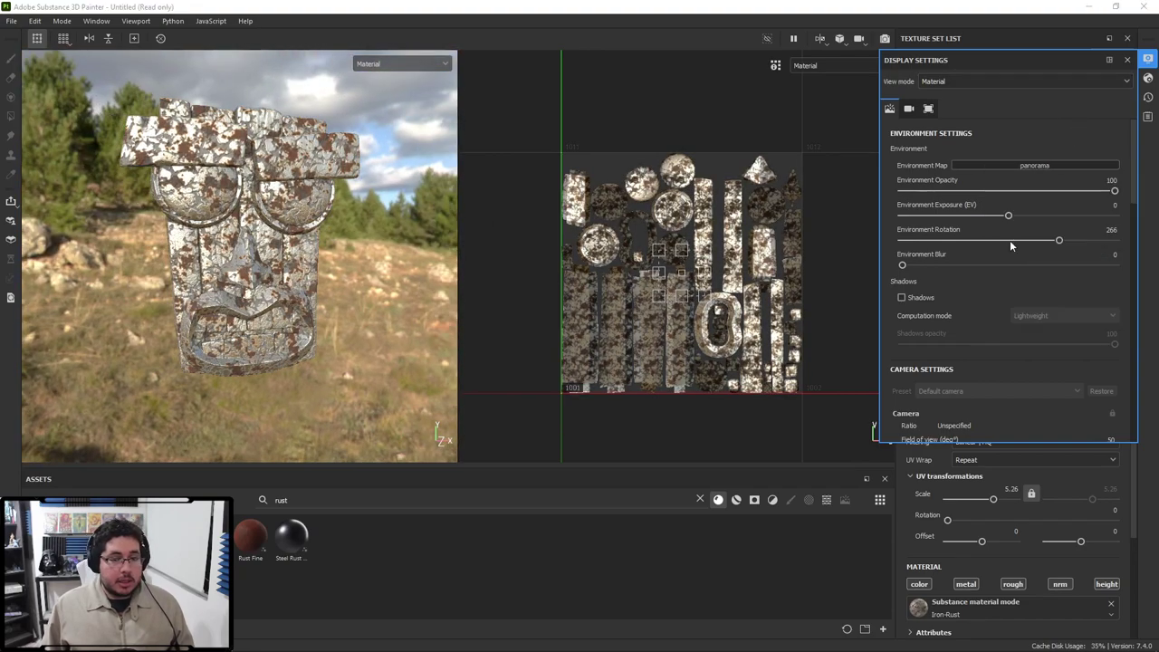
{"action": "right_click_drag", "start_coordinate": [447, 203], "coordinate": [344, 225], "text": "shift"}
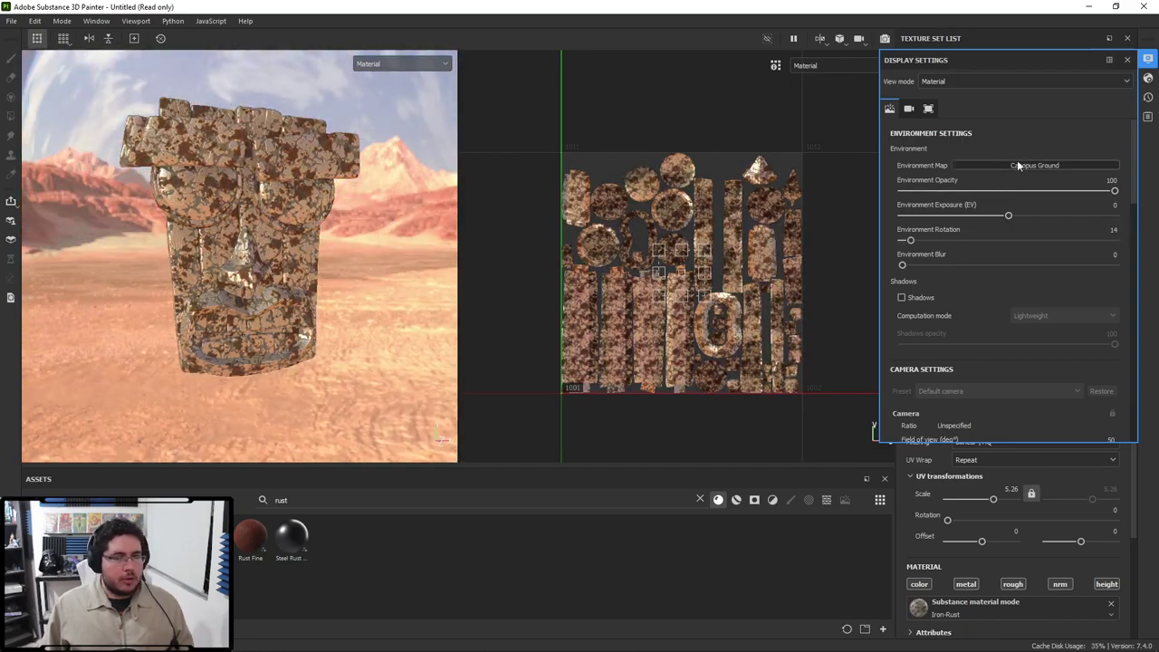
Use the Cave Entry Forest environment rotated to 322, then close Display Settings.
{"action": "left_click", "coordinate": [1017, 160]}
{"action": "left_click", "coordinate": [1030, 238]}
{"action": "right_click_drag", "start_coordinate": [513, 172], "coordinate": [344, 217], "text": "shift"}
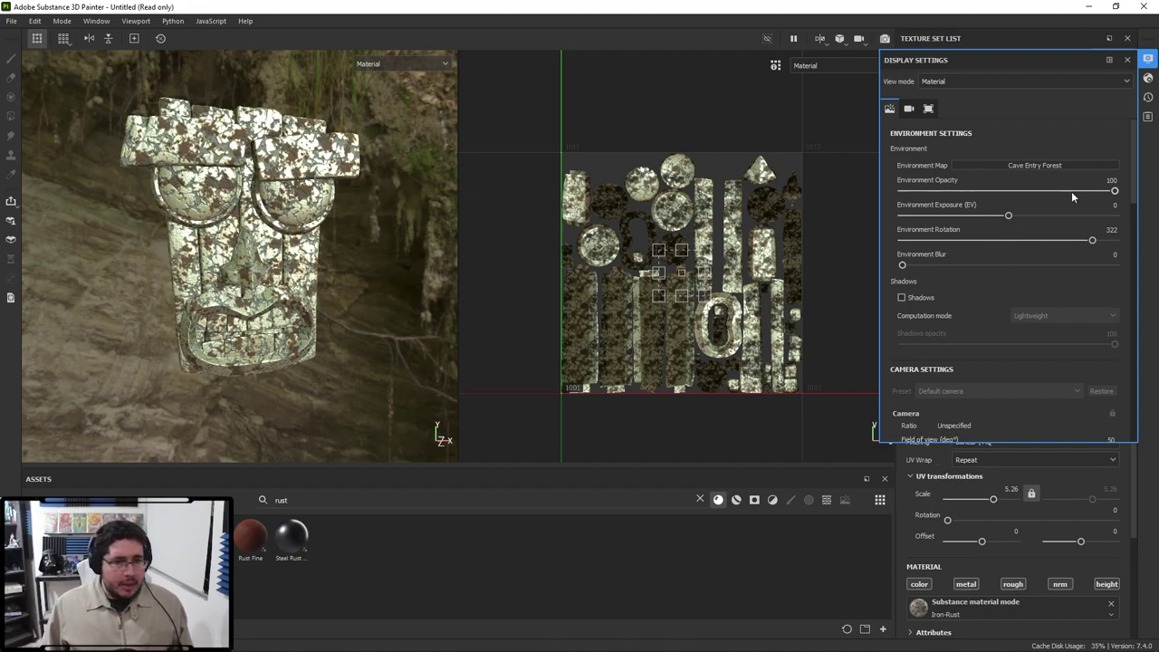
{"action": "left_click", "coordinate": [1126, 60]}
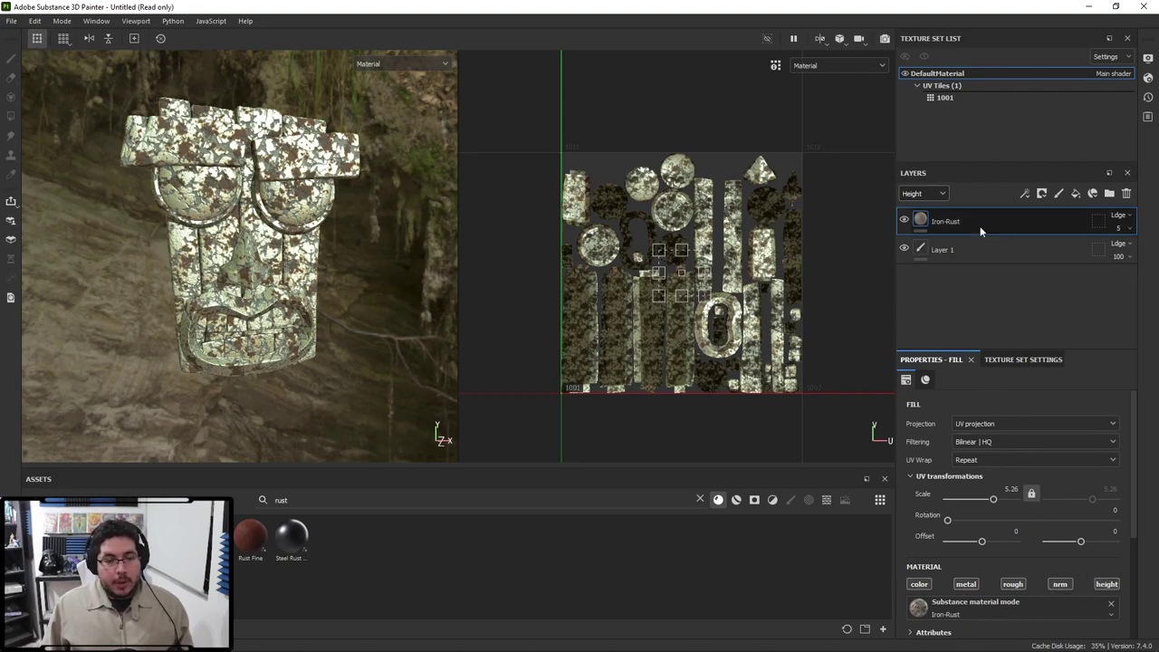
Return the layer channel view to Base color and delete the Iron-Rust fill layer.
{"action": "left_click", "coordinate": [924, 193]}
{"action": "left_click", "coordinate": [936, 206]}
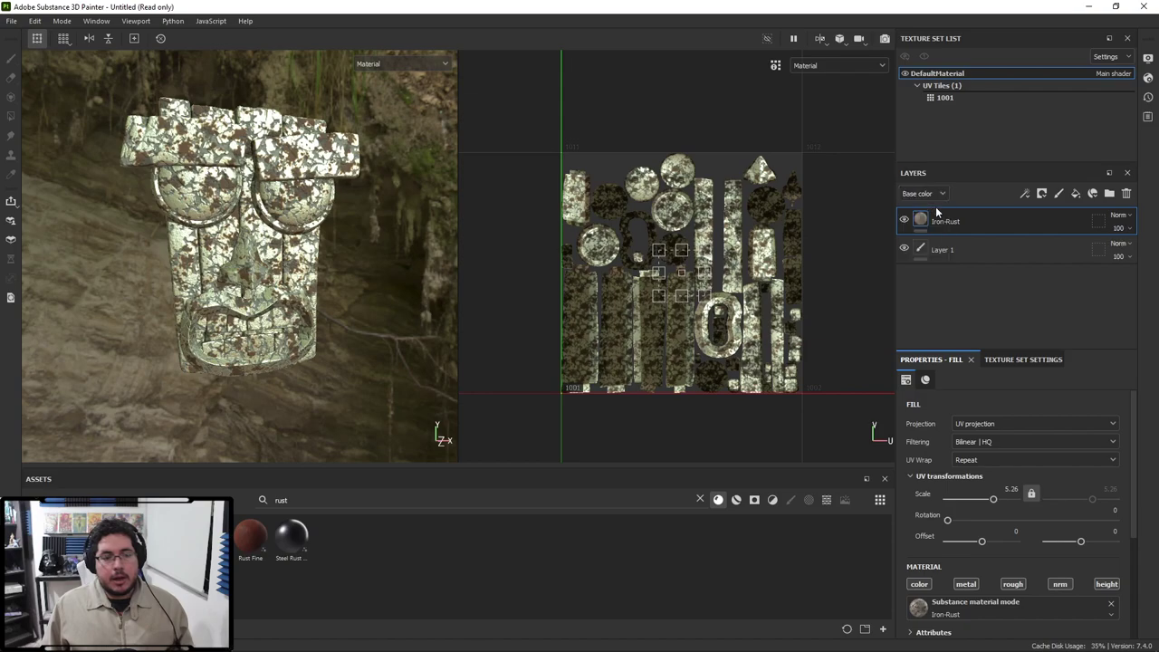
{"action": "scroll", "coordinate": [966, 483], "scroll_direction": "down", "scroll_amount": 2}
{"action": "scroll", "coordinate": [967, 483], "scroll_direction": "down", "scroll_amount": 2}
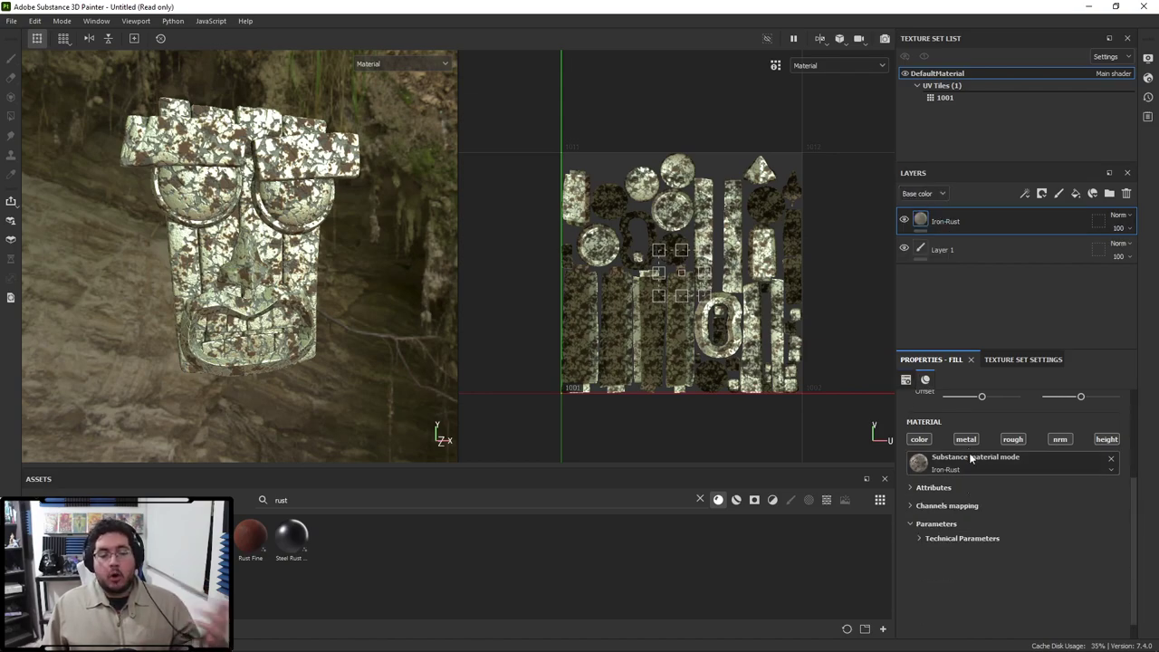
{"action": "key", "text": "Delete"}
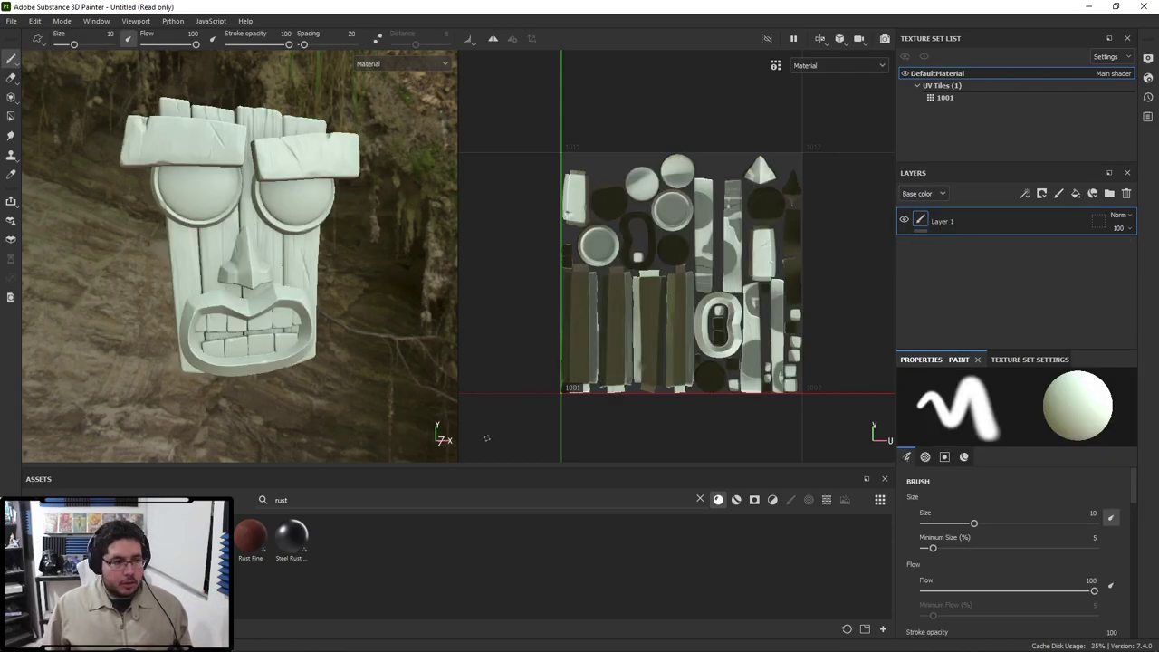
Clear the asset search, try a Plastic Fabric Pyramid fill layer, then delete it.
{"action": "left_click", "coordinate": [699, 499]}
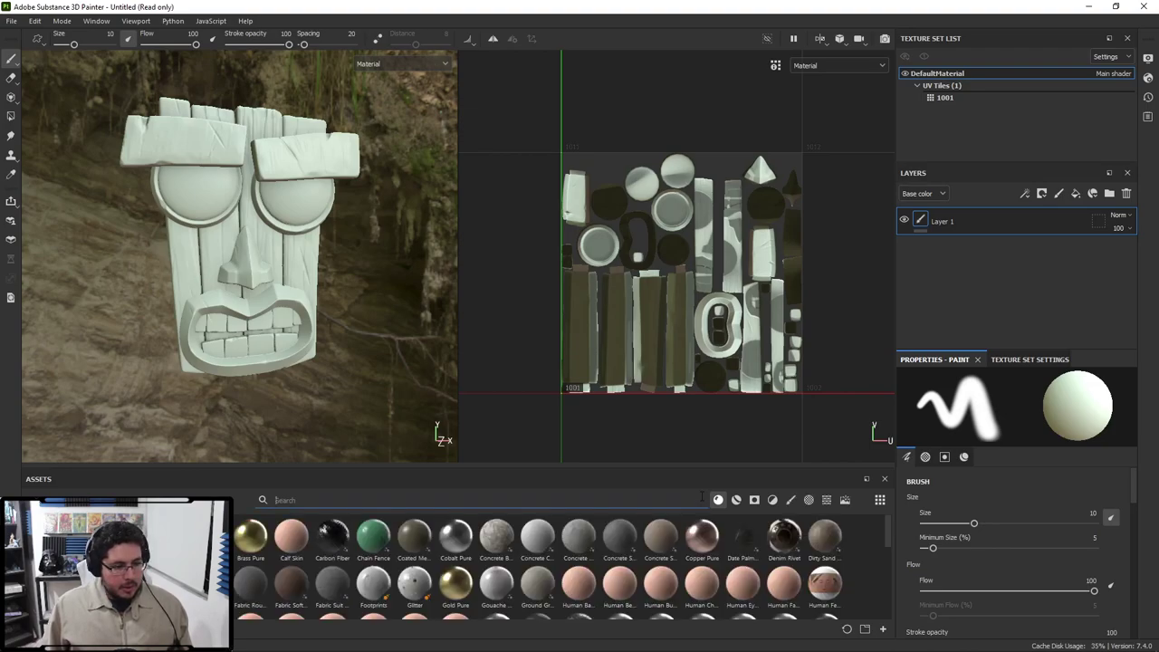
{"action": "scroll", "coordinate": [376, 557], "scroll_direction": "down", "scroll_amount": 3}
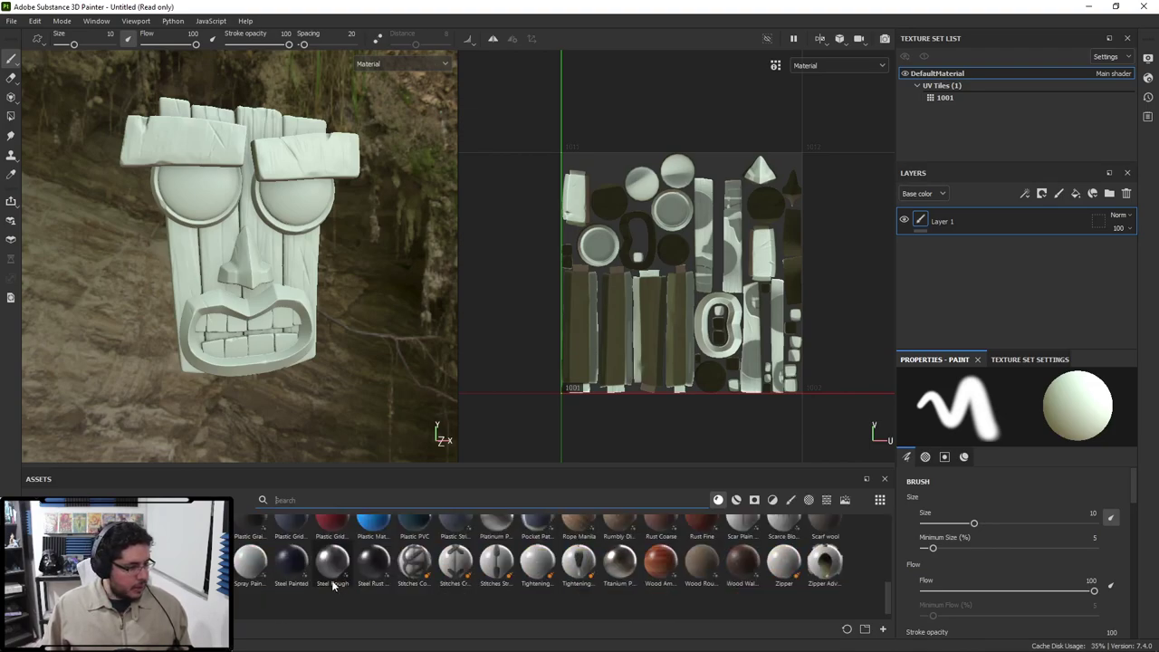
{"action": "scroll", "coordinate": [444, 595], "scroll_direction": "down", "scroll_amount": 3}
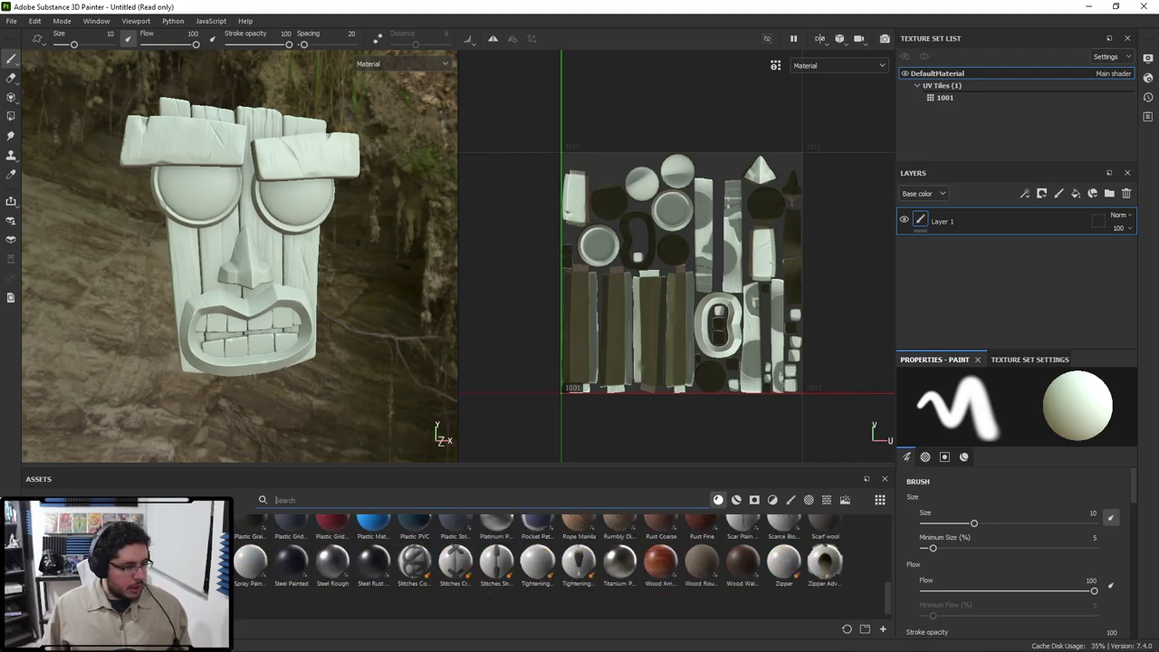
{"action": "left_click_drag", "start_coordinate": [785, 523], "coordinate": [967, 217]}
{"action": "scroll", "coordinate": [229, 285], "scroll_direction": "up", "scroll_amount": 2}
{"action": "scroll", "coordinate": [978, 425], "scroll_direction": "up", "scroll_amount": 4}
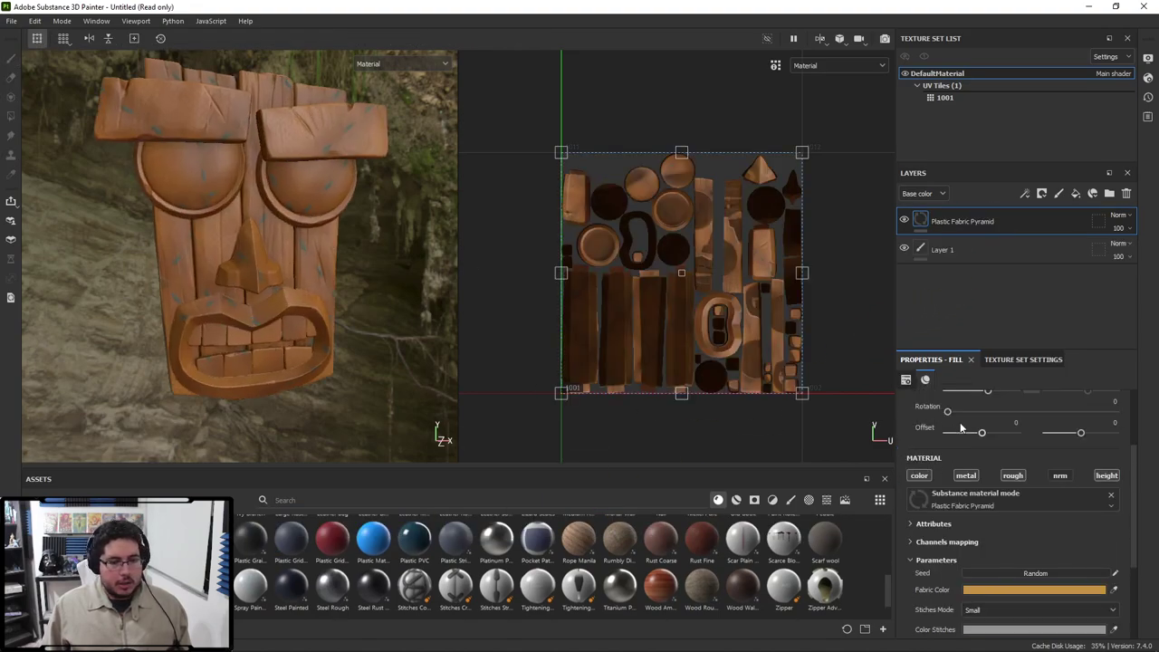
{"action": "left_click", "coordinate": [944, 221]}
{"action": "key", "text": "Delete"}
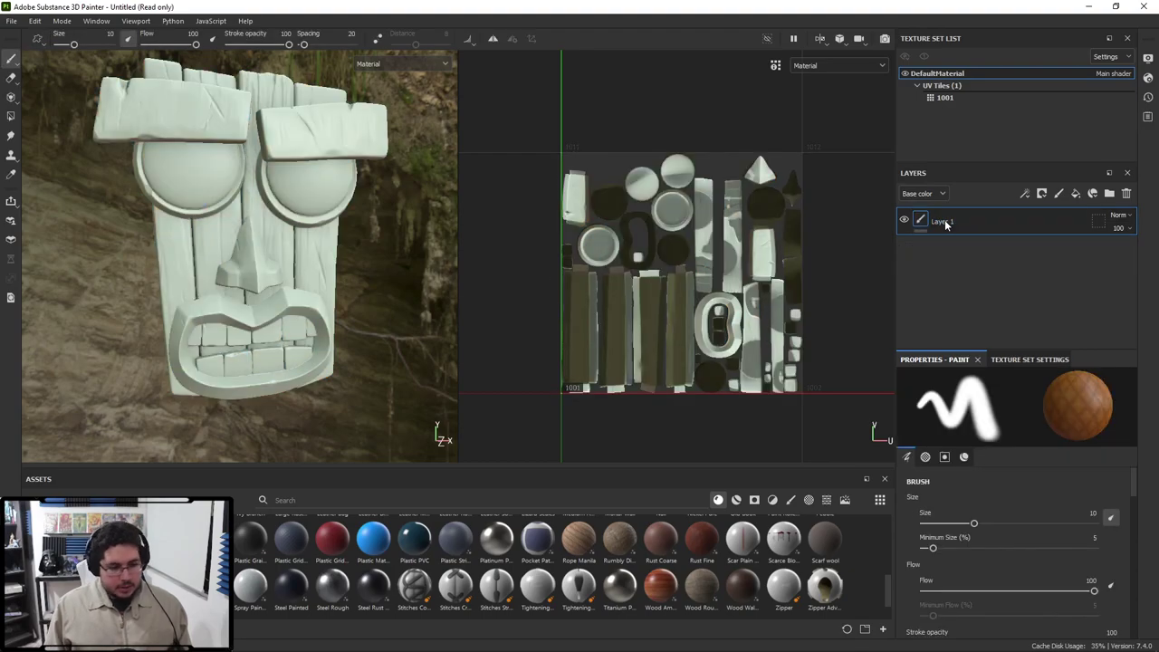
{"action": "scroll", "coordinate": [483, 564], "scroll_direction": "down", "scroll_amount": 1}
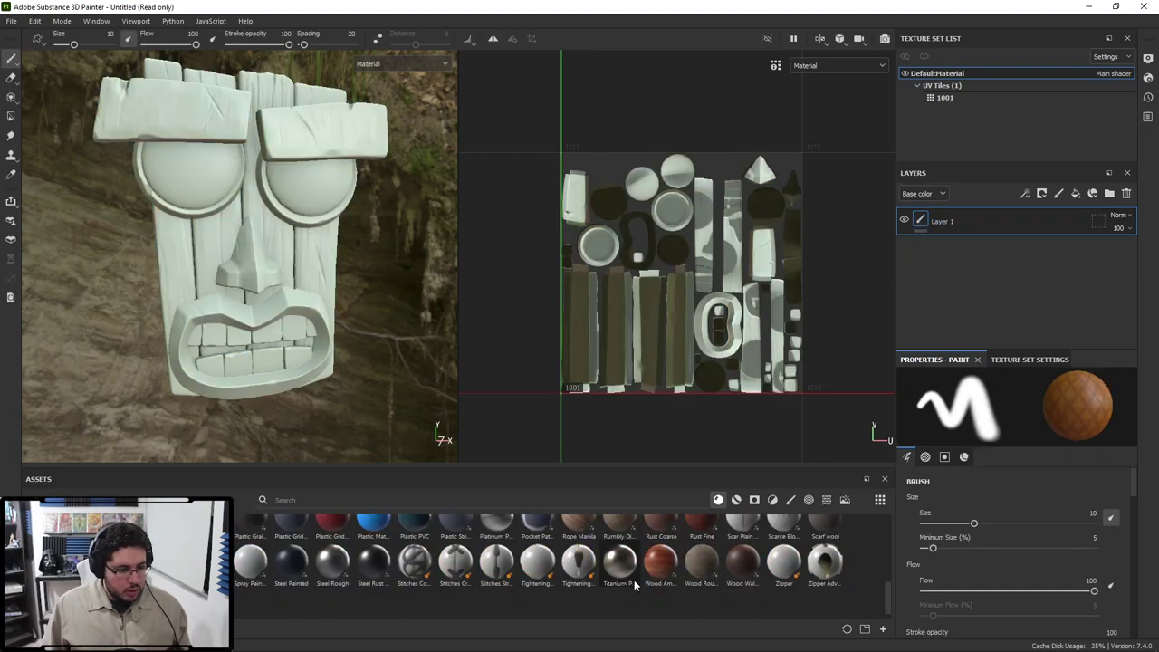
Apply Wood American Cherry as a fill layer and rotate its UVs to 89.68.
{"action": "left_click_drag", "start_coordinate": [660, 562], "coordinate": [978, 222]}
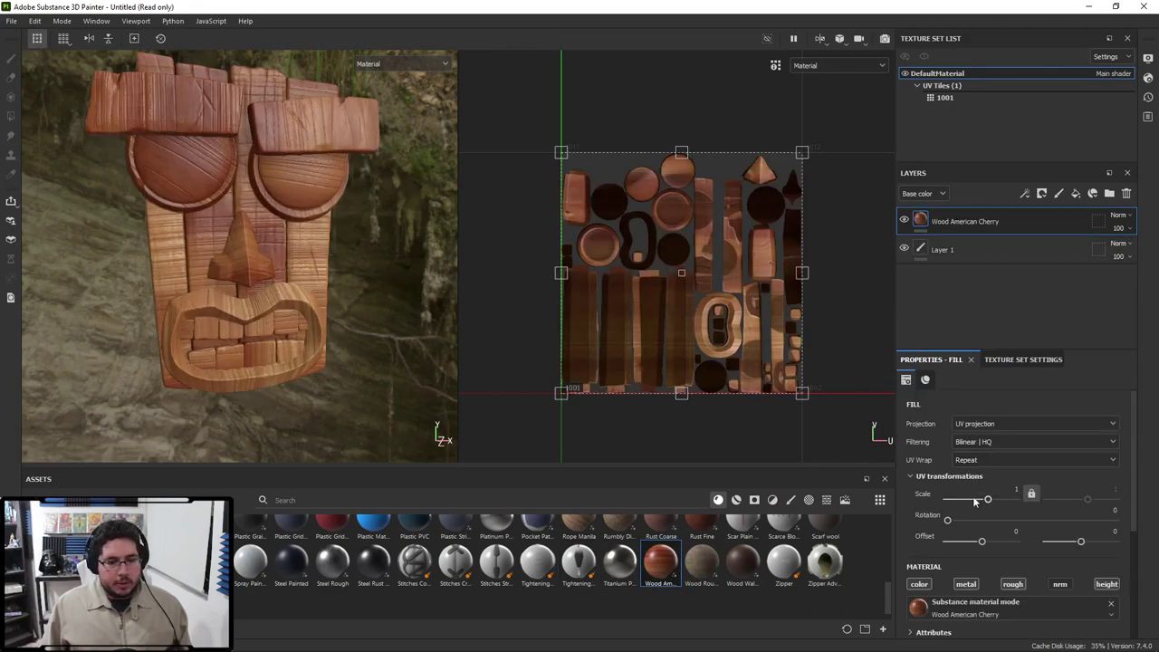
{"action": "left_click_drag", "start_coordinate": [947, 519], "coordinate": [989, 521]}
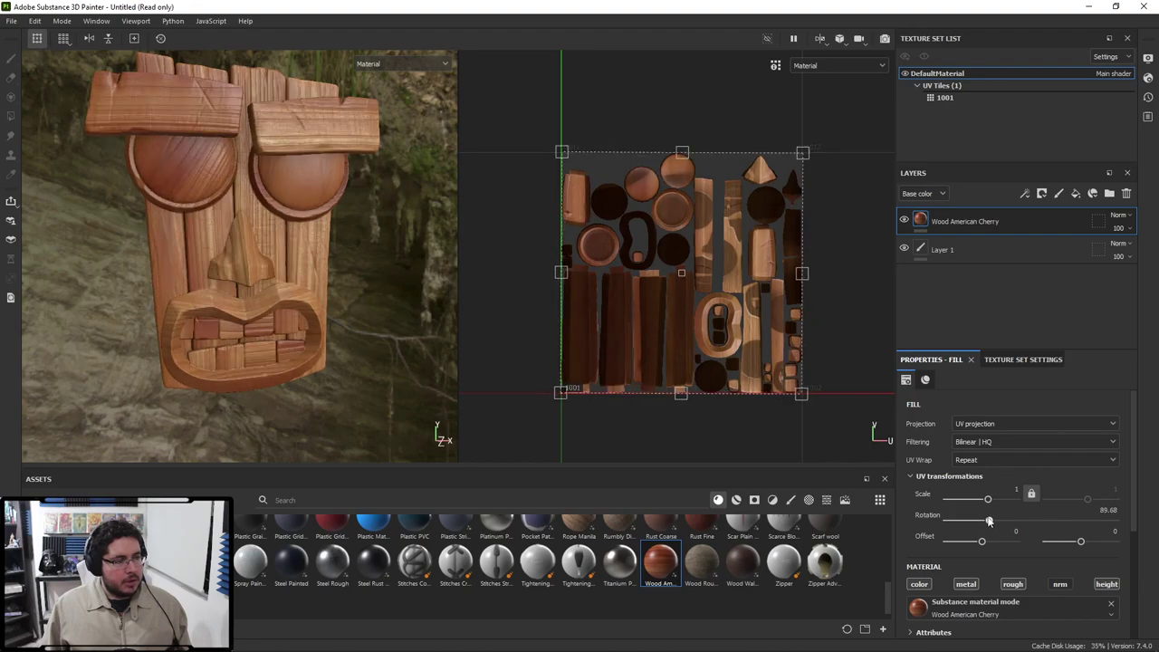
{"action": "scroll", "coordinate": [382, 286], "scroll_direction": "down", "scroll_amount": 1}
{"action": "scroll", "coordinate": [988, 462], "scroll_direction": "down", "scroll_amount": 5}
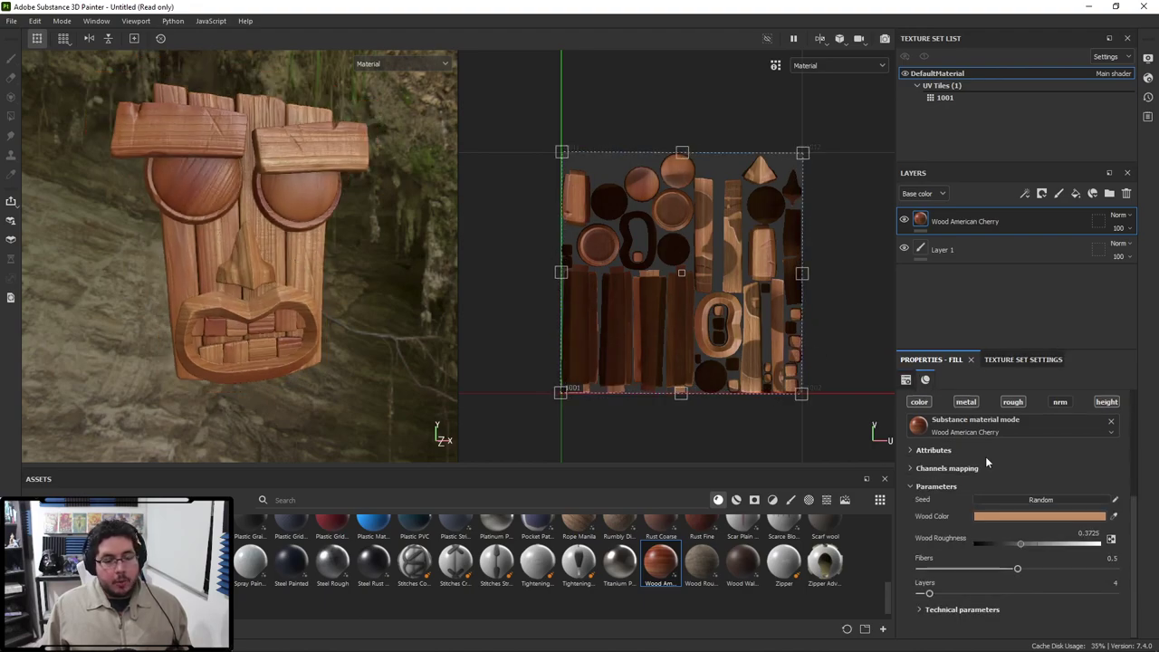
{"action": "scroll", "coordinate": [987, 463], "scroll_direction": "up", "scroll_amount": 1}
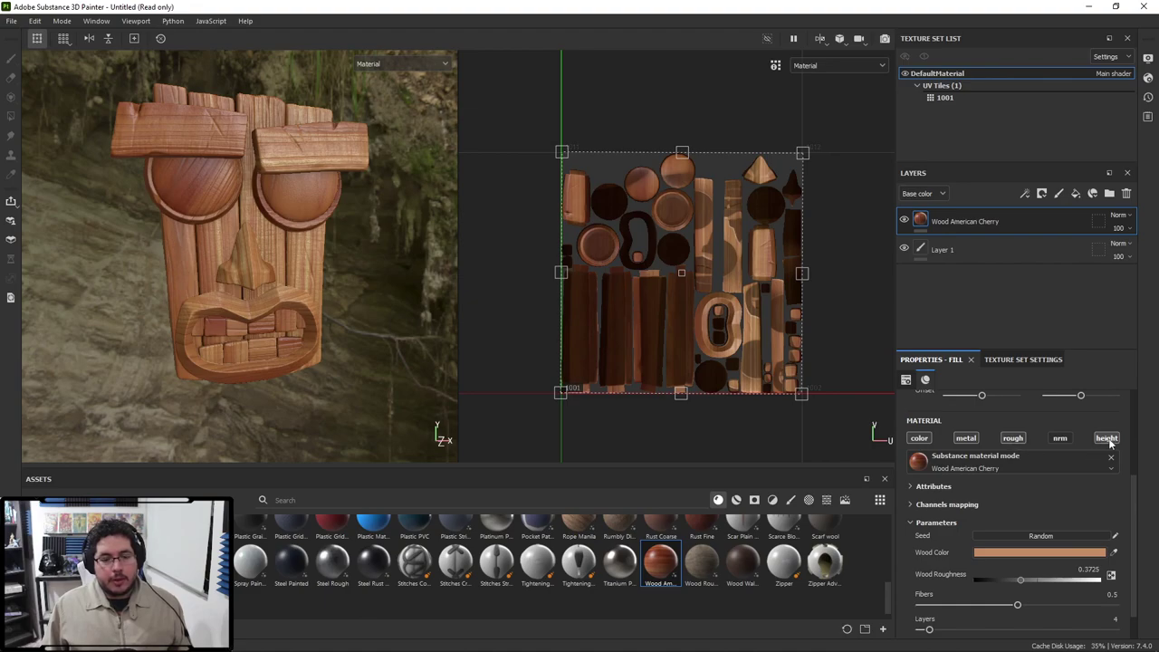
{"action": "scroll", "coordinate": [958, 494], "scroll_direction": "down", "scroll_amount": 1}
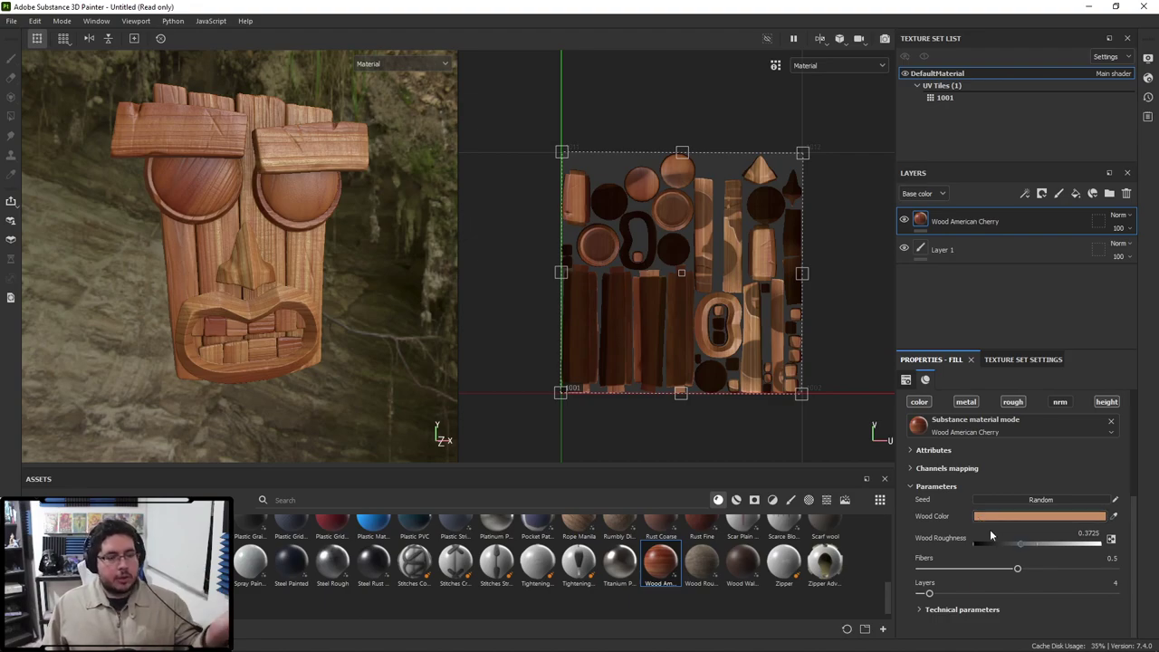
Change the cherry Wood Color from dark brown to a brighter orange tone.
{"action": "left_click", "coordinate": [979, 514]}
{"action": "left_click", "coordinate": [954, 533]}
{"action": "left_click", "coordinate": [954, 534]}
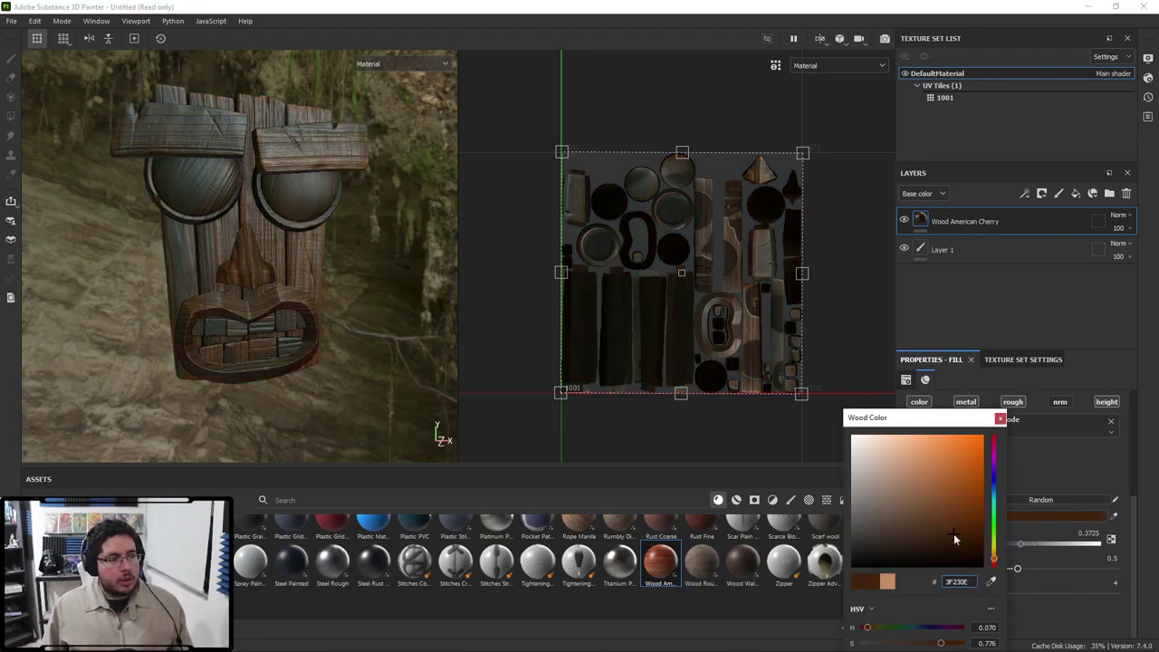
{"action": "left_click_drag", "start_coordinate": [953, 534], "coordinate": [947, 457]}
{"action": "mouse_move", "coordinate": [994, 556]}
{"action": "left_mouse_down"}
{"action": "mouse_move", "coordinate": [997, 466]}
{"action": "mouse_move", "coordinate": [998, 555]}
{"action": "left_mouse_up"}
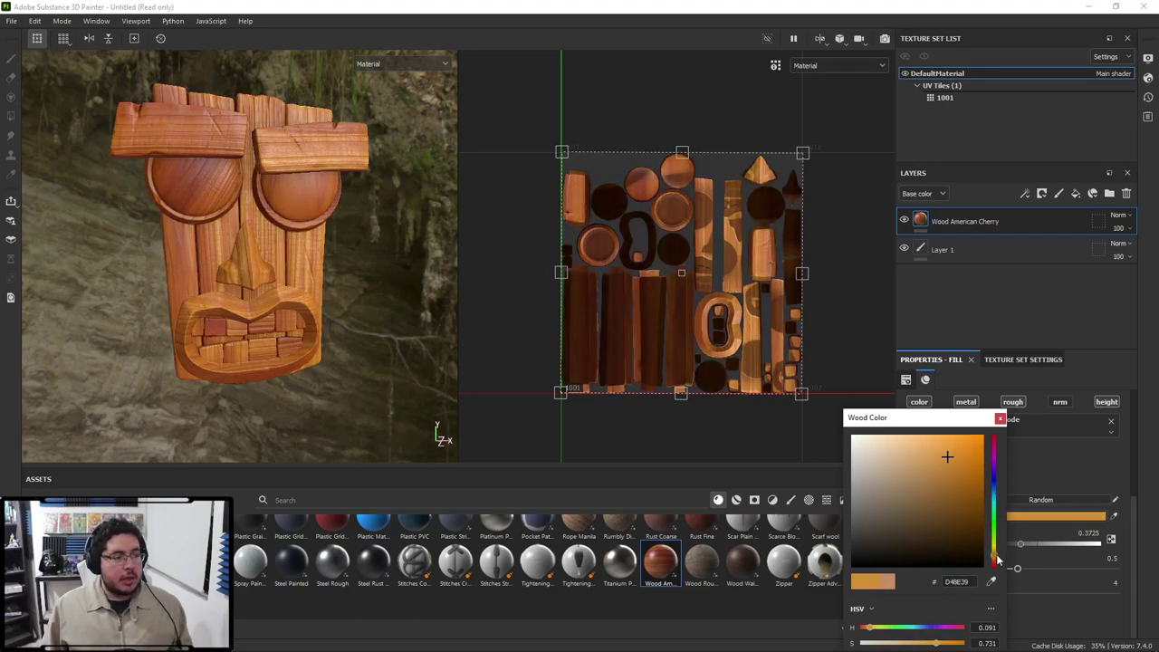
{"action": "left_click", "coordinate": [1000, 418]}
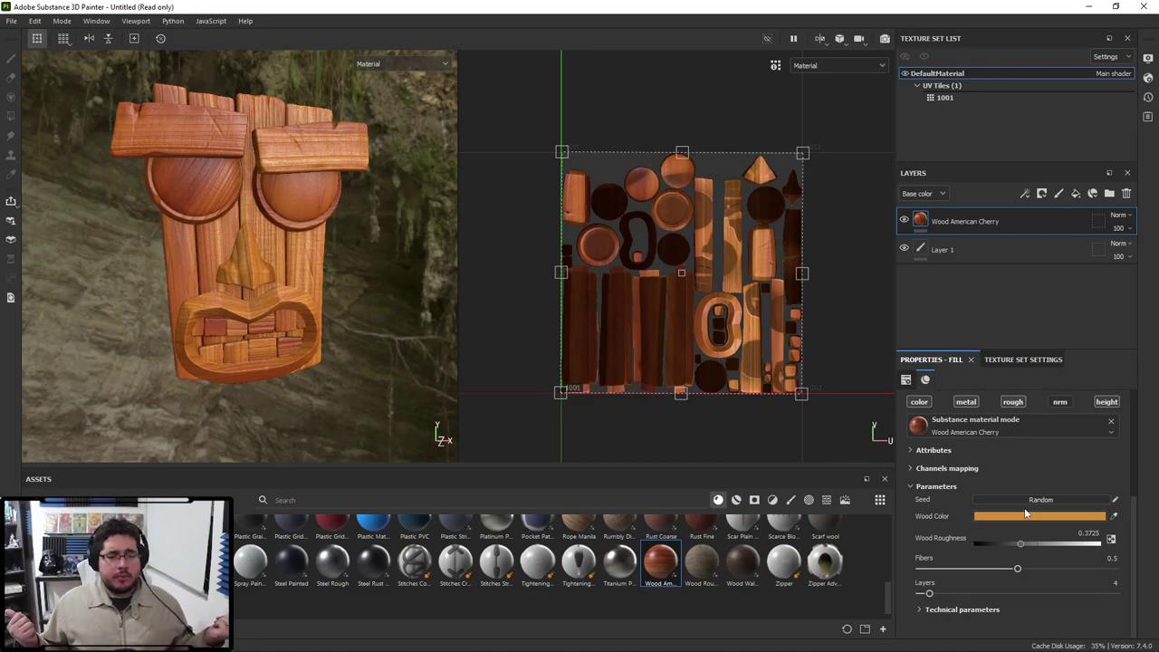
Launch Paint and sketch light rays reflecting cleanly off a smooth curved surface.
{"action": "key", "text": "super"}
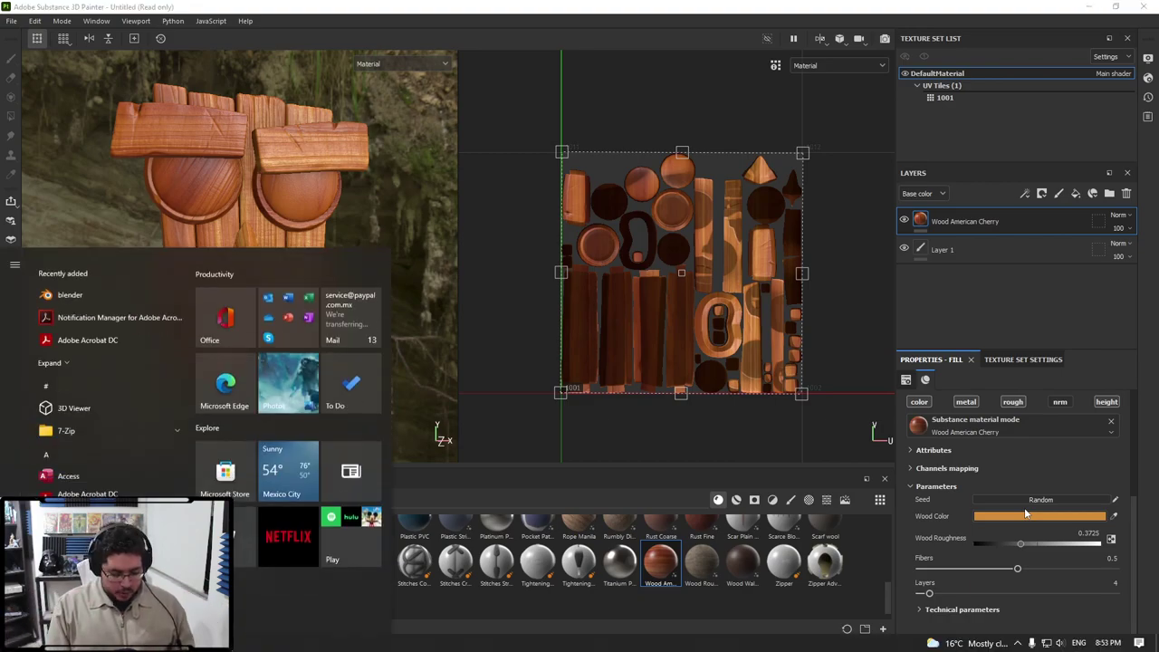
{"action": "type", "text": "paint"}
{"action": "key", "text": "Return"}
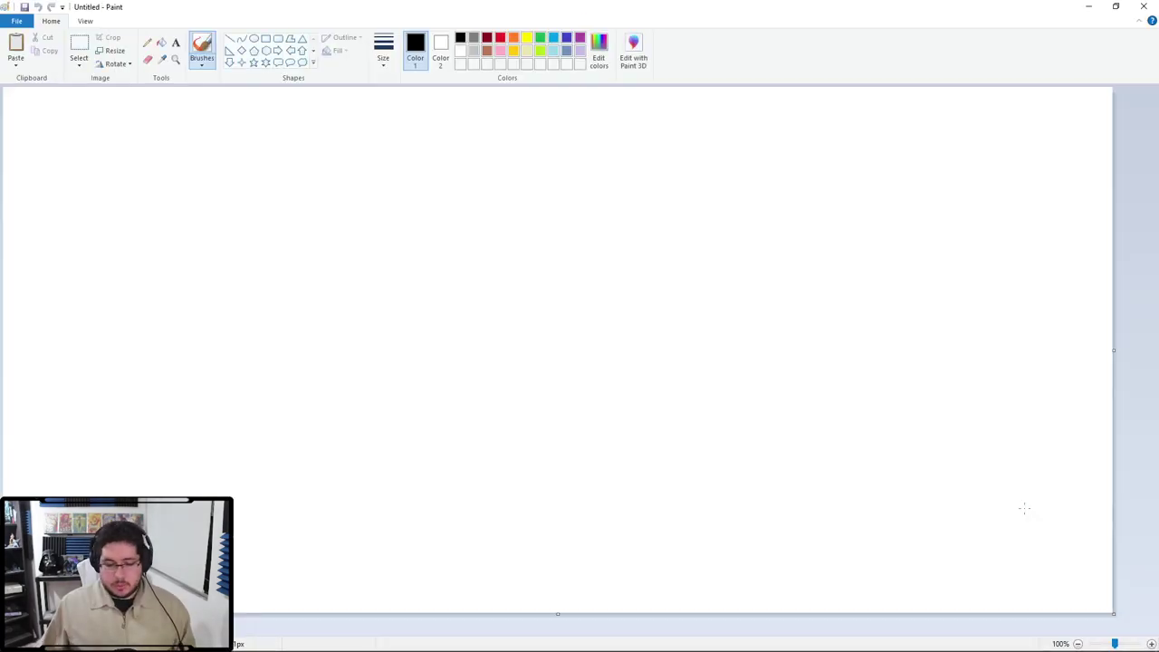
{"action": "left_click_drag", "start_coordinate": [169, 211], "coordinate": [326, 330]}
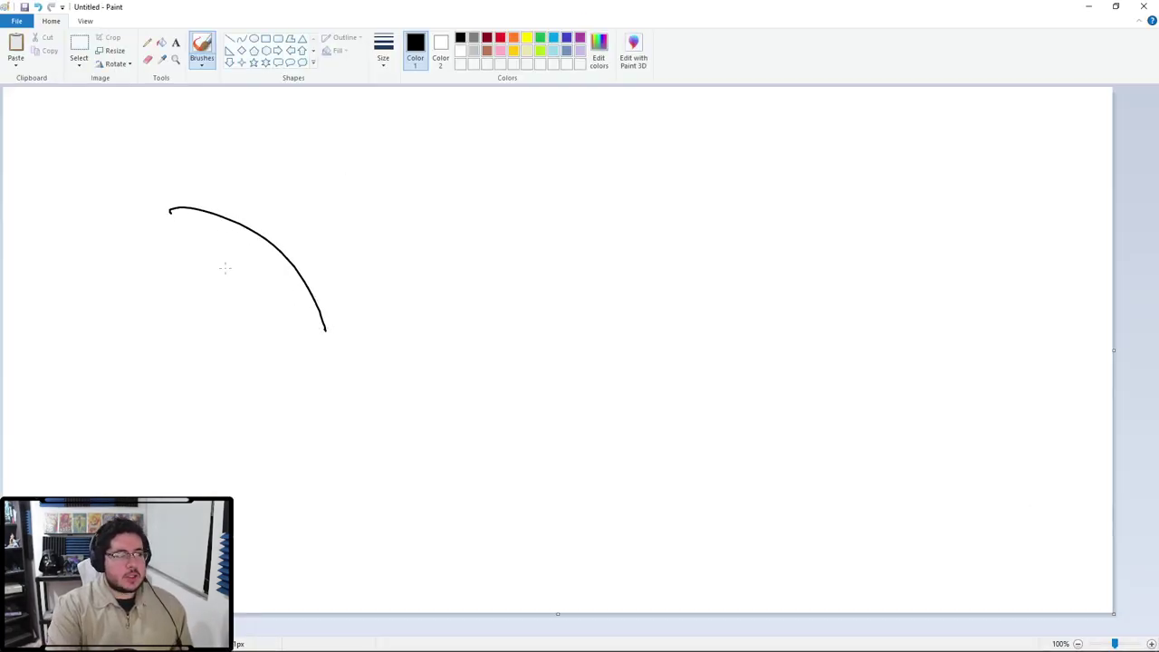
{"action": "mouse_move", "coordinate": [243, 216]}
{"action": "left_mouse_down"}
{"action": "mouse_move", "coordinate": [254, 223]}
{"action": "mouse_move", "coordinate": [291, 192]}
{"action": "mouse_move", "coordinate": [275, 237]}
{"action": "left_mouse_up"}
{"action": "left_click_drag", "start_coordinate": [275, 237], "coordinate": [294, 216]}
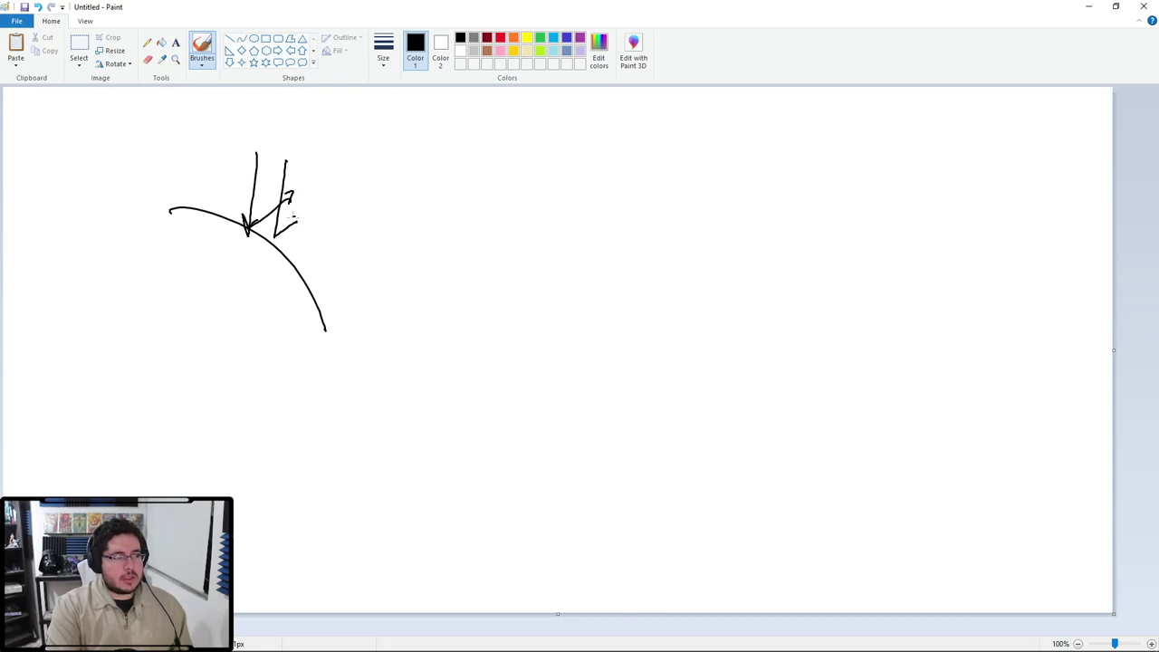
{"action": "mouse_move", "coordinate": [313, 169]}
{"action": "left_mouse_down"}
{"action": "mouse_move", "coordinate": [297, 257]}
{"action": "mouse_move", "coordinate": [327, 245]}
{"action": "left_mouse_up"}
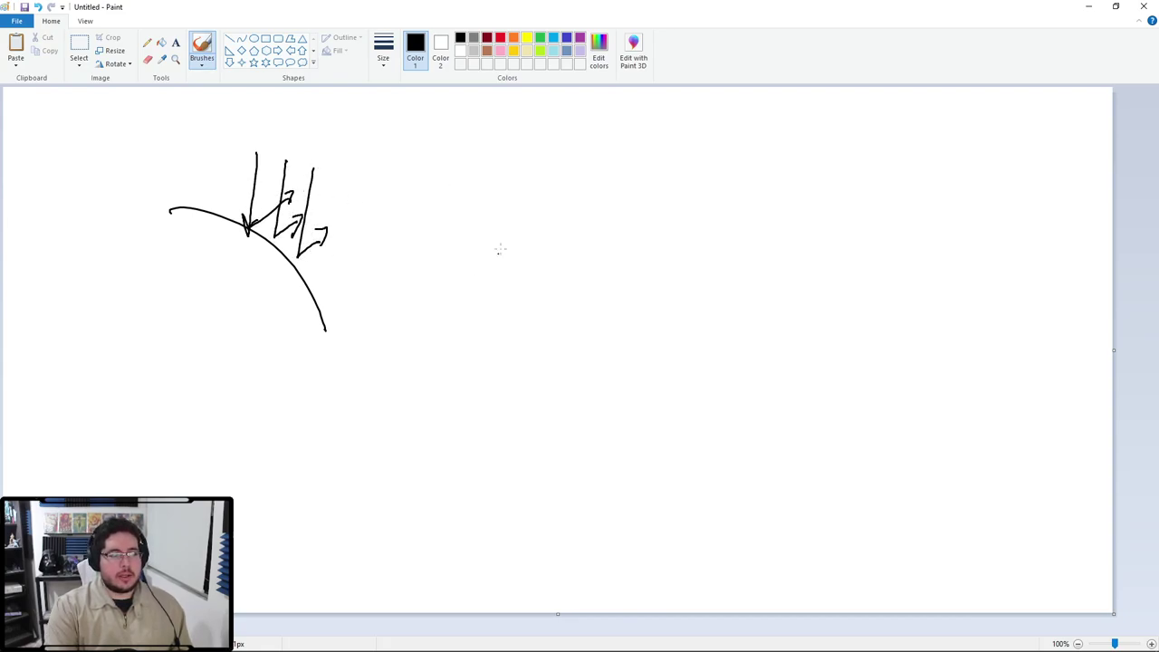
Sketch rays scattering off a jagged surface, label the smooth sketch '3', and minimize Paint.
{"action": "mouse_move", "coordinate": [444, 240]}
{"action": "left_mouse_down"}
{"action": "mouse_move", "coordinate": [519, 268]}
{"action": "mouse_move", "coordinate": [583, 386]}
{"action": "left_mouse_up"}
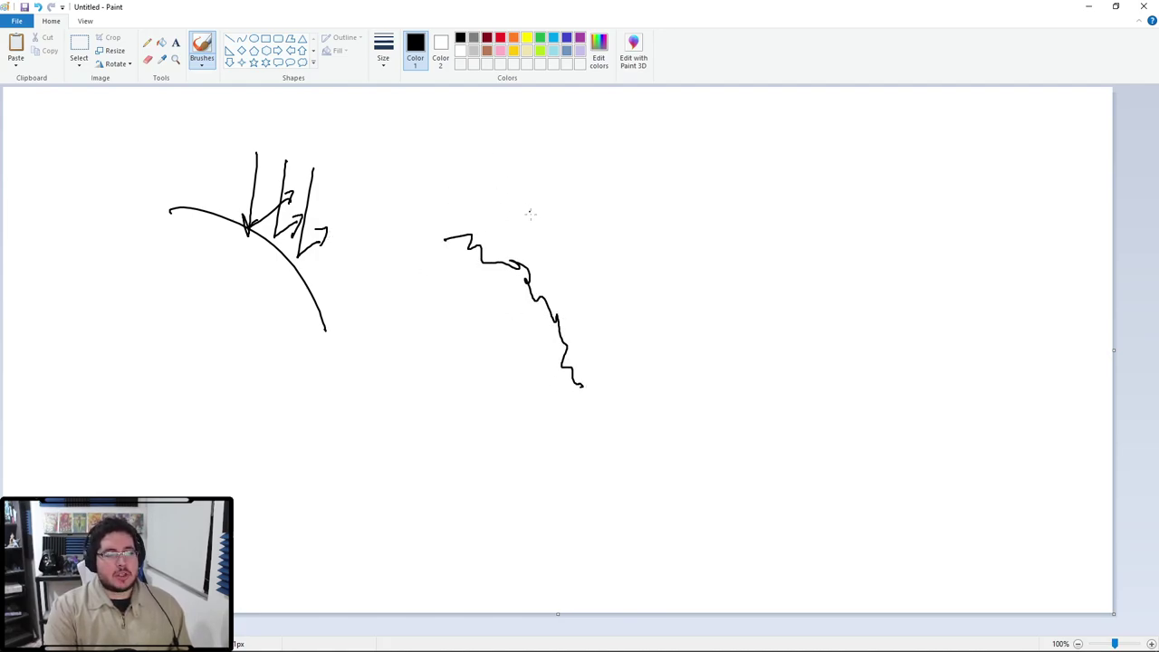
{"action": "mouse_move", "coordinate": [523, 178]}
{"action": "left_mouse_down"}
{"action": "mouse_move", "coordinate": [528, 264]}
{"action": "mouse_move", "coordinate": [554, 222]}
{"action": "mouse_move", "coordinate": [559, 233]}
{"action": "mouse_move", "coordinate": [511, 258]}
{"action": "mouse_move", "coordinate": [469, 205]}
{"action": "left_mouse_up"}
{"action": "mouse_move", "coordinate": [464, 217]}
{"action": "left_mouse_down"}
{"action": "mouse_move", "coordinate": [470, 199]}
{"action": "mouse_move", "coordinate": [497, 232]}
{"action": "left_mouse_up"}
{"action": "mouse_move", "coordinate": [586, 245]}
{"action": "left_mouse_down"}
{"action": "mouse_move", "coordinate": [548, 298]}
{"action": "mouse_move", "coordinate": [584, 313]}
{"action": "left_mouse_up"}
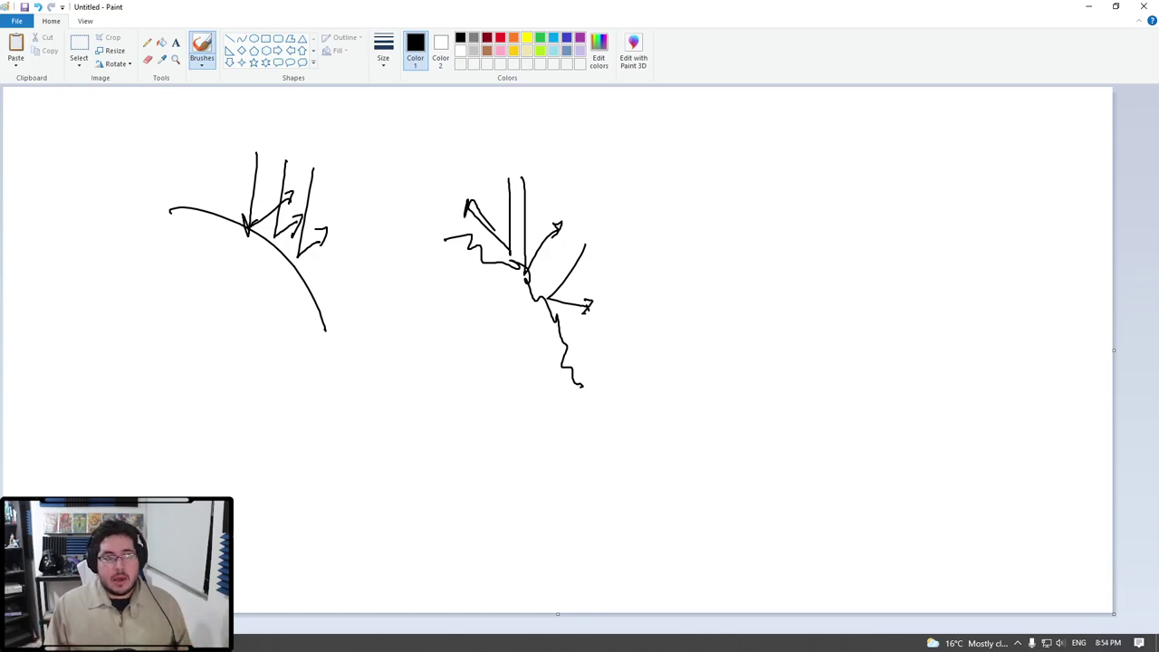
{"action": "left_click_drag", "start_coordinate": [287, 104], "coordinate": [288, 122]}
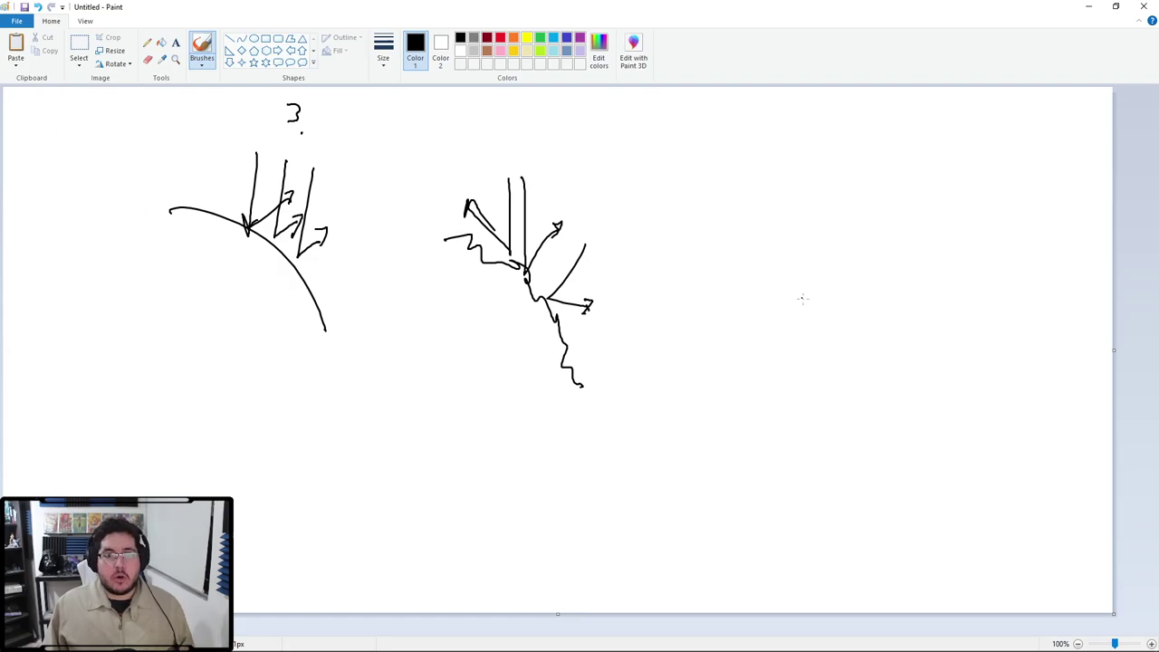
{"action": "left_click", "coordinate": [1088, 7]}
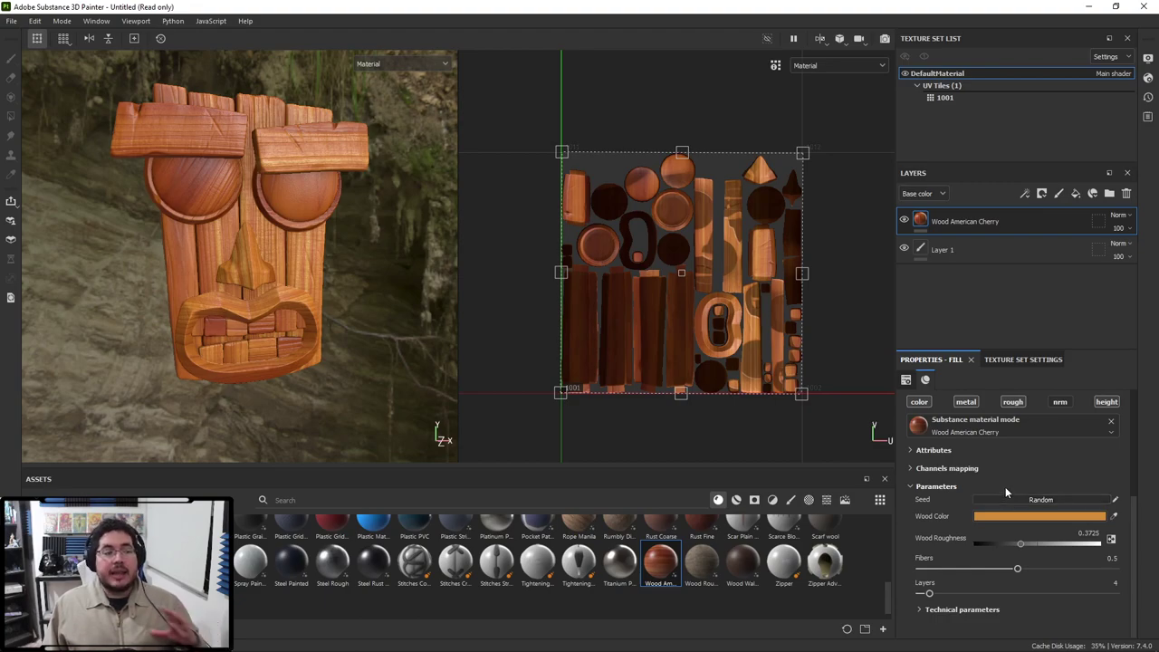
Raise Wood Roughness to about 0.89 and inspect the rougher wood from the side.
{"action": "scroll", "coordinate": [280, 301], "scroll_direction": "up", "scroll_amount": 4}
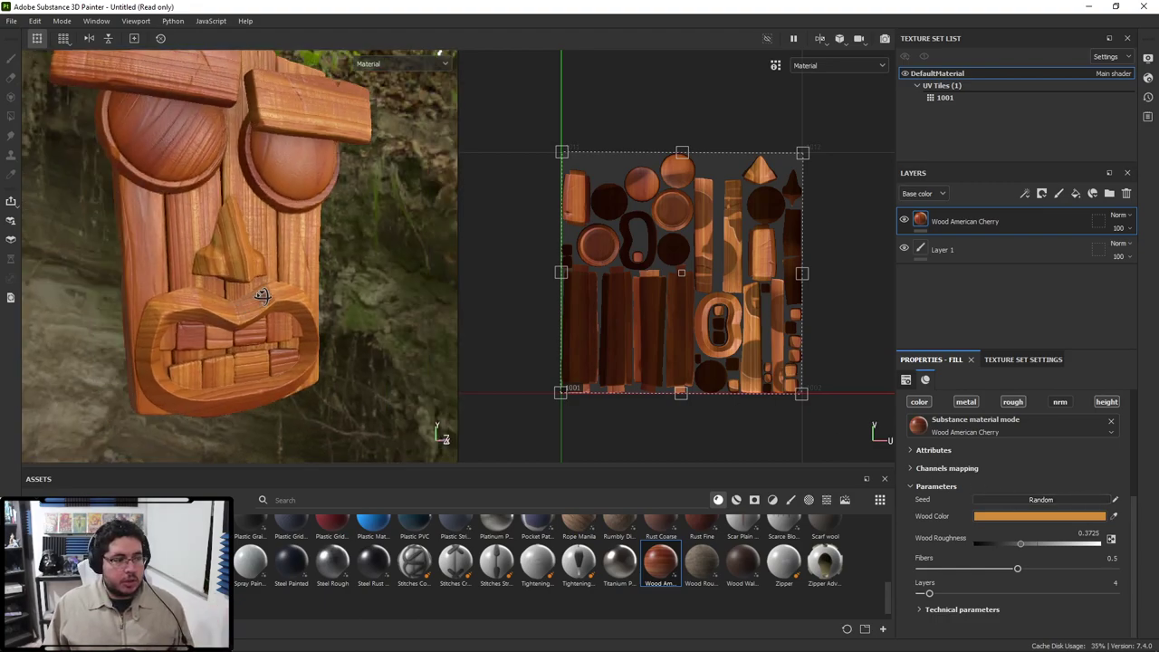
{"action": "mouse_move", "coordinate": [259, 292]}
{"action": "left_mouse_down", "text": "alt"}
{"action": "mouse_move", "coordinate": [269, 284]}
{"action": "mouse_move", "coordinate": [259, 287]}
{"action": "left_mouse_up", "text": "alt"}
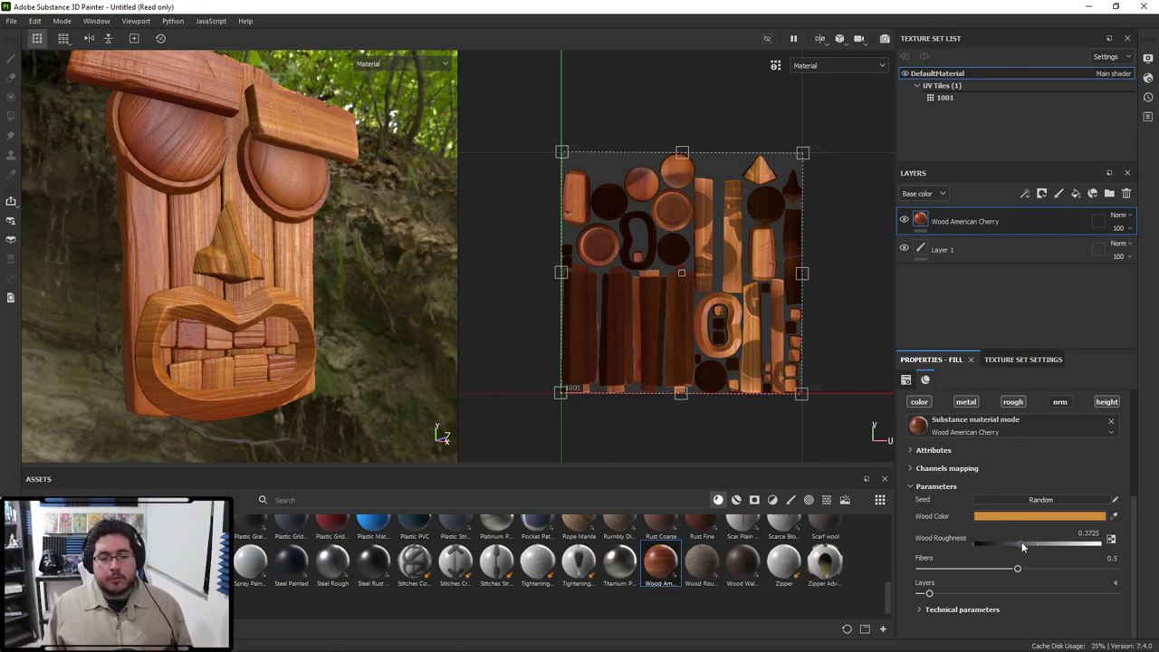
{"action": "left_click_drag", "start_coordinate": [1021, 541], "coordinate": [1087, 543]}
{"action": "left_click_drag", "start_coordinate": [138, 187], "coordinate": [215, 264], "text": "alt"}
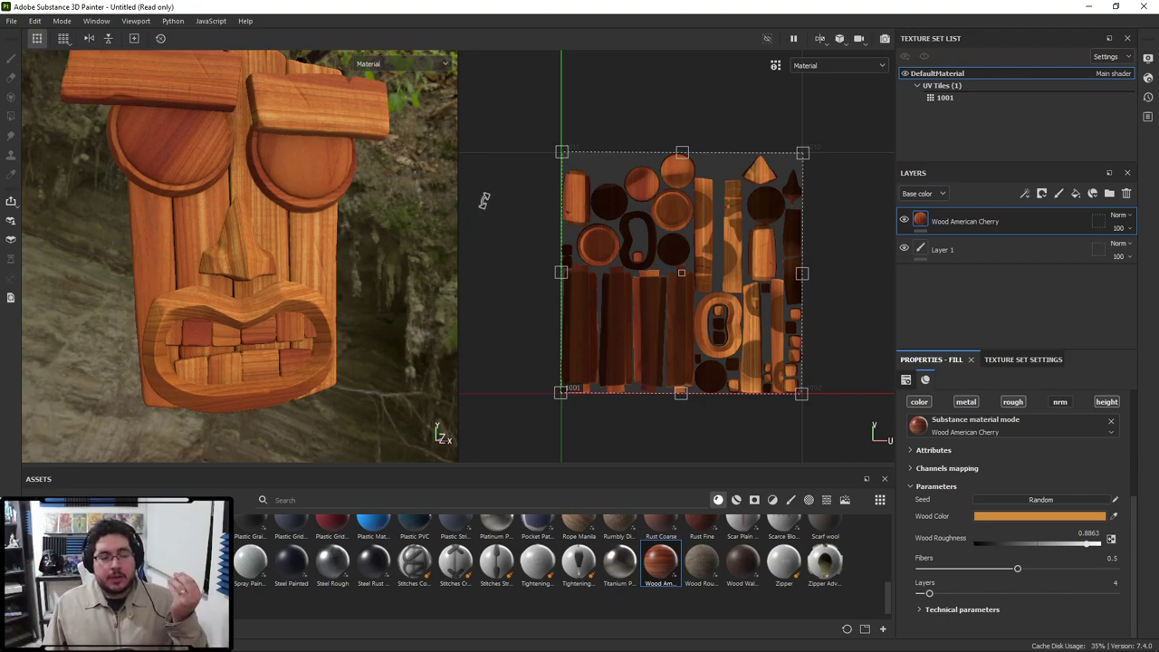
Drop Wood Roughness to 0, compare the glossy wood from several angles, then delete the Wood American Cherry layer.
{"action": "left_click_drag", "start_coordinate": [1082, 545], "coordinate": [955, 551]}
{"action": "left_click_drag", "start_coordinate": [238, 283], "coordinate": [344, 213], "text": "alt"}
{"action": "left_click_drag", "start_coordinate": [272, 299], "coordinate": [245, 258], "text": "alt"}
{"action": "middle_click_drag", "start_coordinate": [245, 258], "coordinate": [328, 263], "text": "alt"}
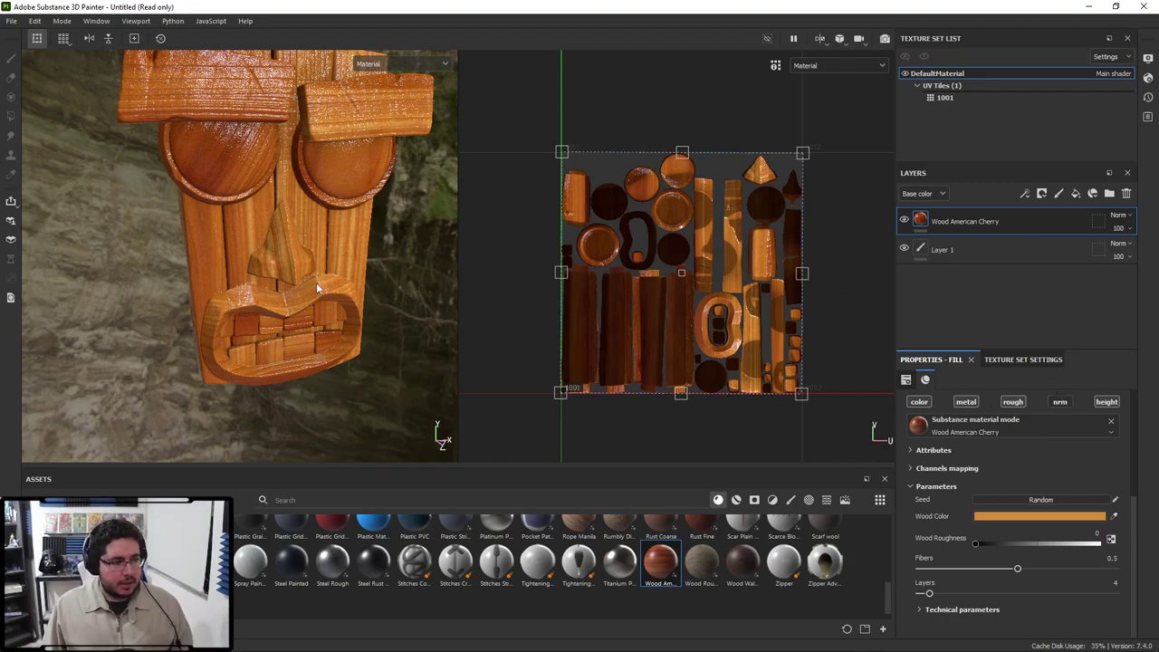
{"action": "left_click_drag", "start_coordinate": [316, 283], "coordinate": [319, 310], "text": "alt"}
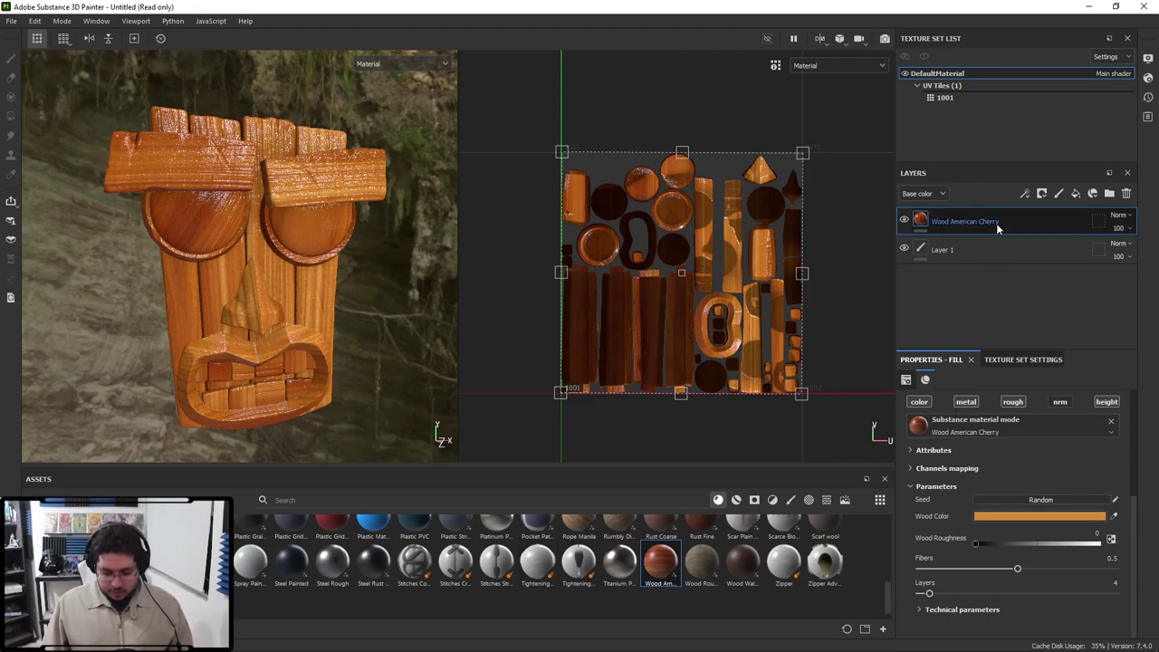
{"action": "key", "text": "Delete"}
Apply Plastic Matte Pure as a fill and lower its Roughness from 0.4 to 0.
{"action": "left_click_drag", "start_coordinate": [373, 534], "coordinate": [1052, 217]}
{"action": "scroll", "coordinate": [328, 275], "scroll_direction": "up", "scroll_amount": 3}
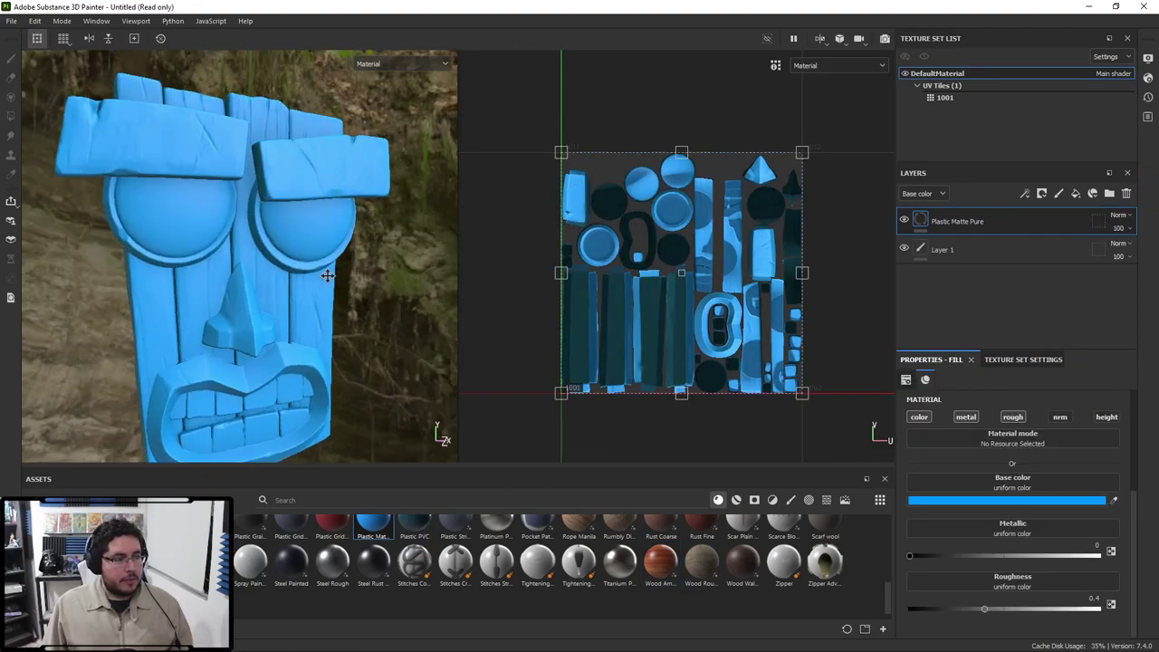
{"action": "left_click_drag", "start_coordinate": [328, 275], "coordinate": [375, 245], "text": "alt"}
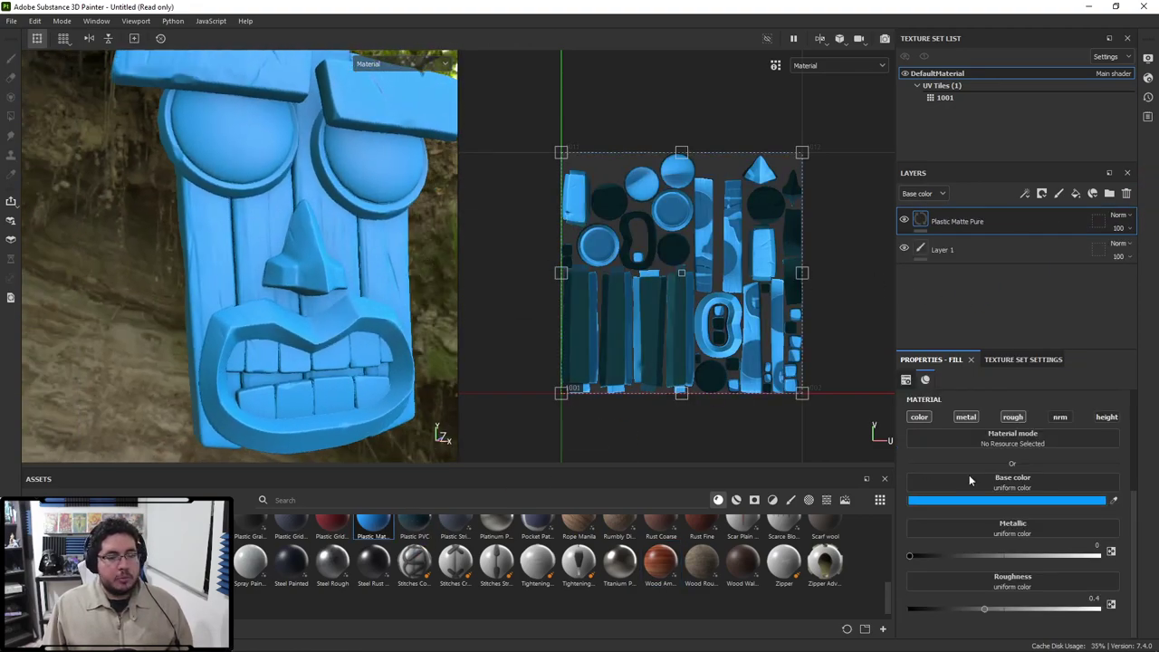
{"action": "left_click_drag", "start_coordinate": [982, 607], "coordinate": [910, 608]}
{"action": "left_click_drag", "start_coordinate": [301, 331], "coordinate": [308, 255], "text": "alt"}
{"action": "scroll", "coordinate": [258, 335], "scroll_direction": "up", "scroll_amount": 4}
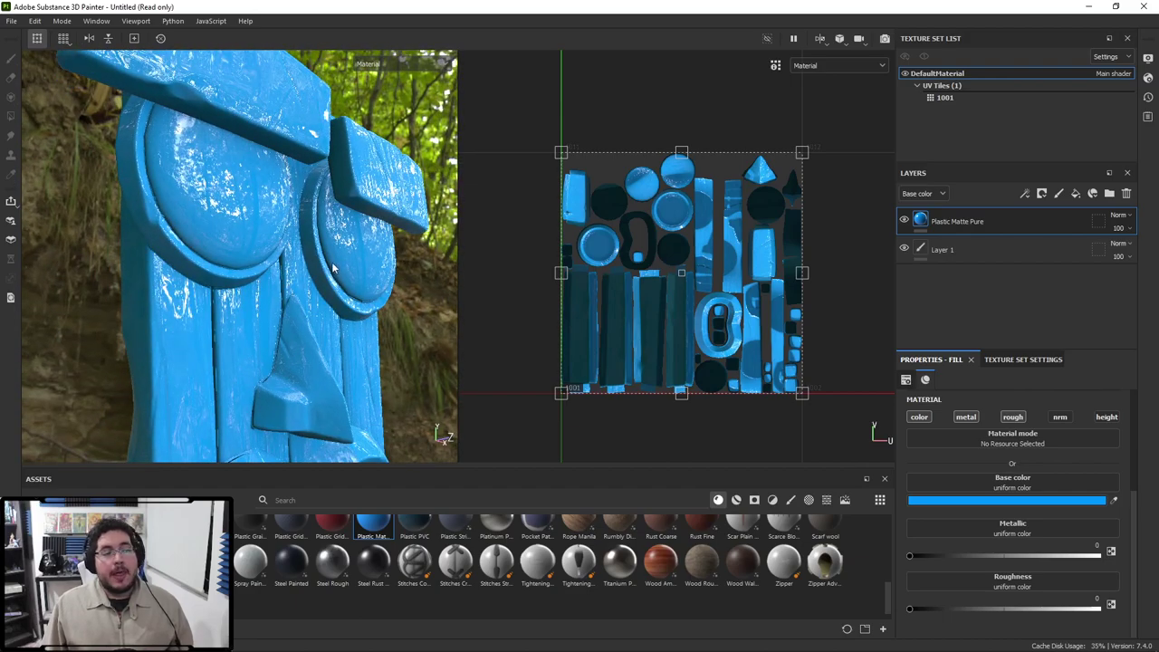
Inspect reflections close up on the left eye, then raise Roughness to about 0.3.
{"action": "right_click_drag", "start_coordinate": [334, 268], "coordinate": [160, 173], "text": "alt"}
{"action": "middle_click_drag", "start_coordinate": [160, 173], "coordinate": [249, 209], "text": "alt"}
{"action": "scroll", "coordinate": [118, 178], "scroll_direction": "down", "scroll_amount": 5}
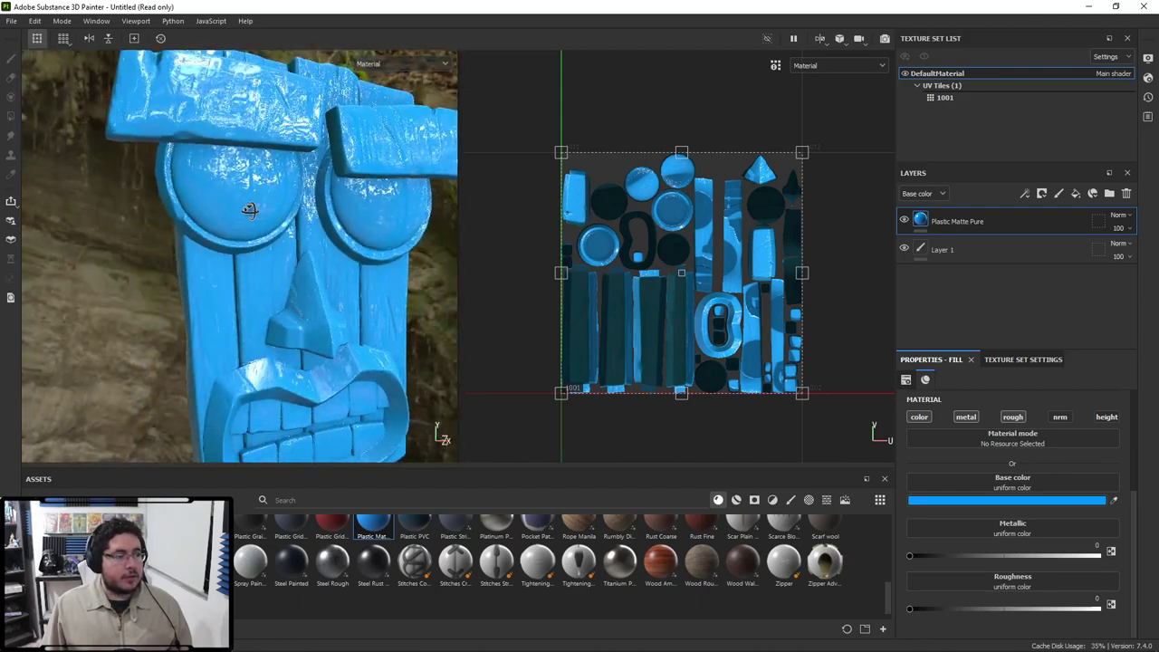
{"action": "left_click_drag", "start_coordinate": [249, 210], "coordinate": [334, 226], "text": "alt"}
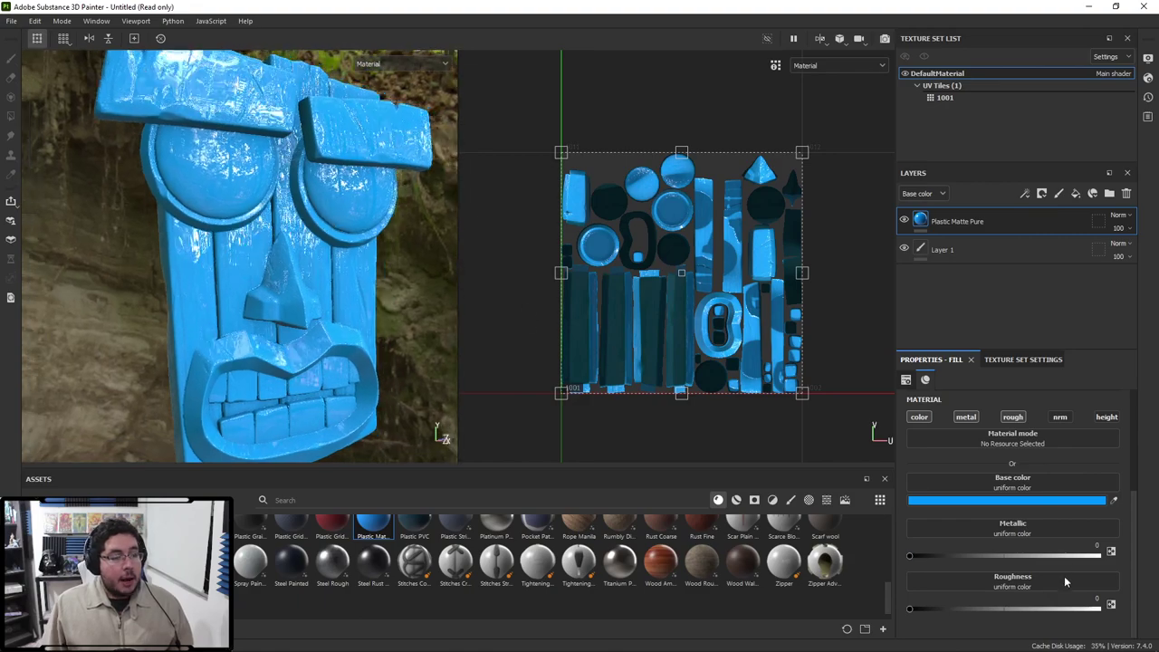
{"action": "left_click_drag", "start_coordinate": [911, 610], "coordinate": [947, 614]}
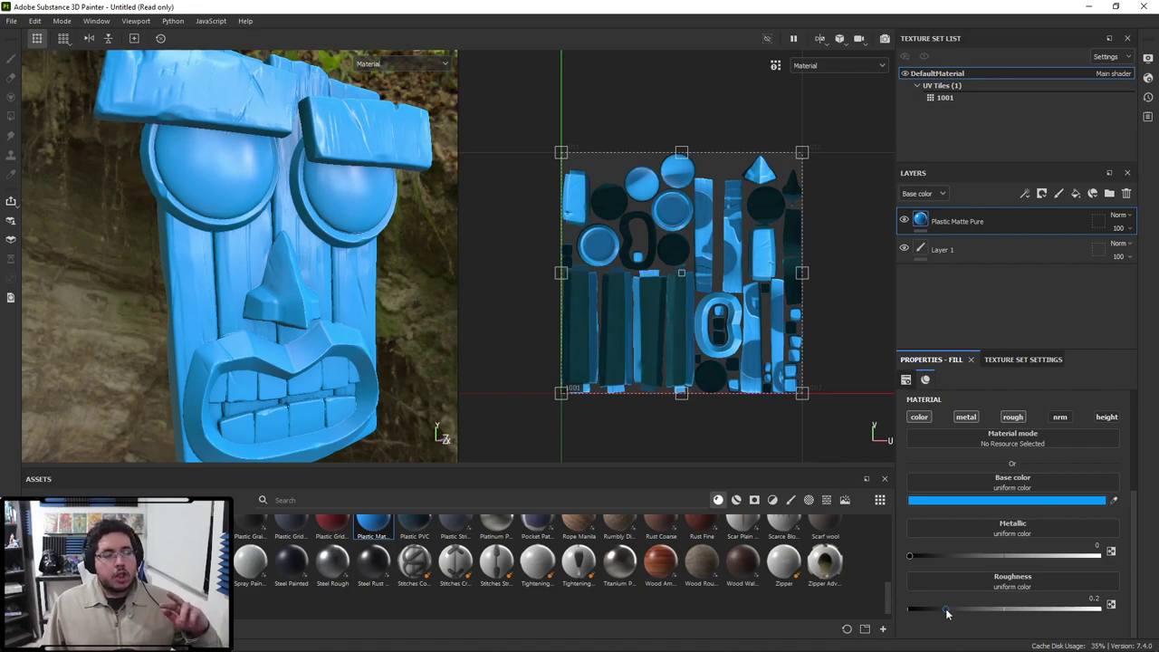
{"action": "mouse_move", "coordinate": [946, 609]}
{"action": "left_mouse_down"}
{"action": "mouse_move", "coordinate": [1114, 607]}
{"action": "mouse_move", "coordinate": [966, 622]}
{"action": "mouse_move", "coordinate": [1014, 616]}
{"action": "mouse_move", "coordinate": [901, 601]}
{"action": "left_mouse_up"}
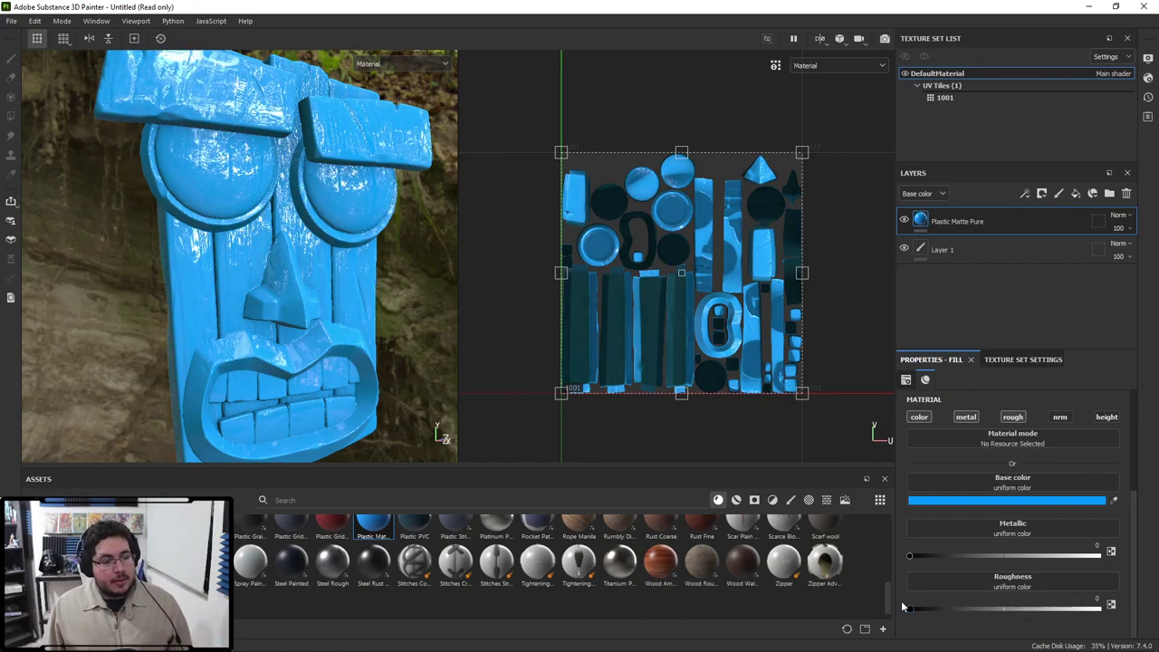
{"action": "mouse_move", "coordinate": [325, 294]}
{"action": "left_mouse_down", "text": "alt"}
{"action": "mouse_move", "coordinate": [232, 256]}
{"action": "mouse_move", "coordinate": [326, 276]}
{"action": "left_mouse_up", "text": "alt"}
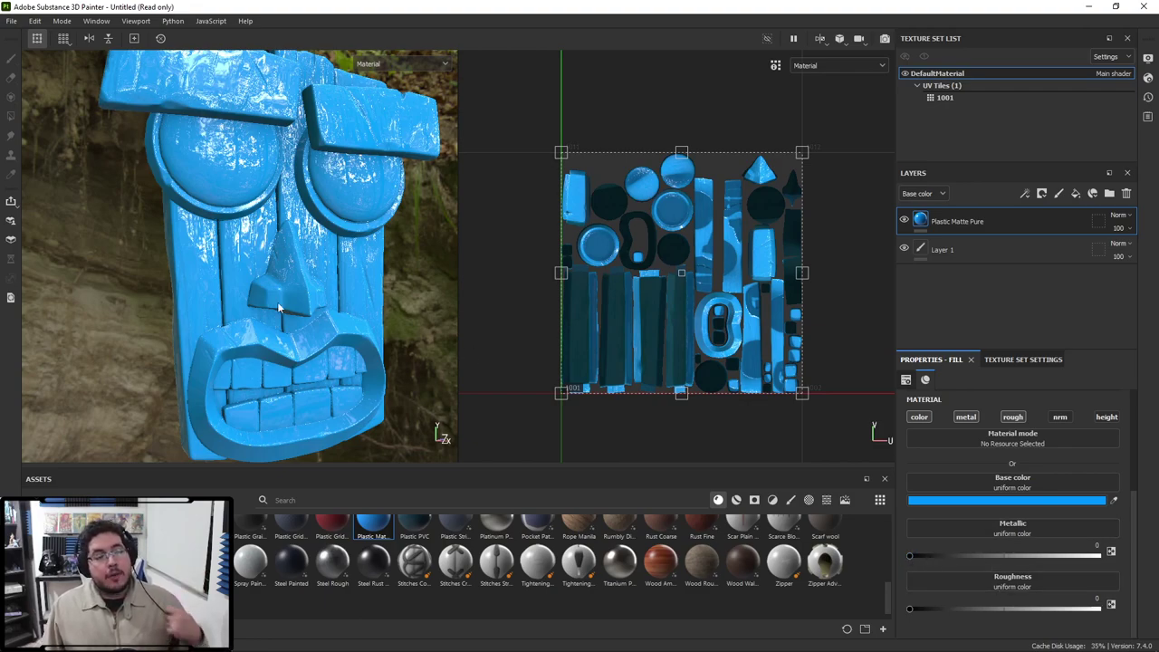
Raise the blue plastic's Metallic from 0 to 1 and view the metallic mask from a new angle.
{"action": "left_click", "coordinate": [911, 560]}
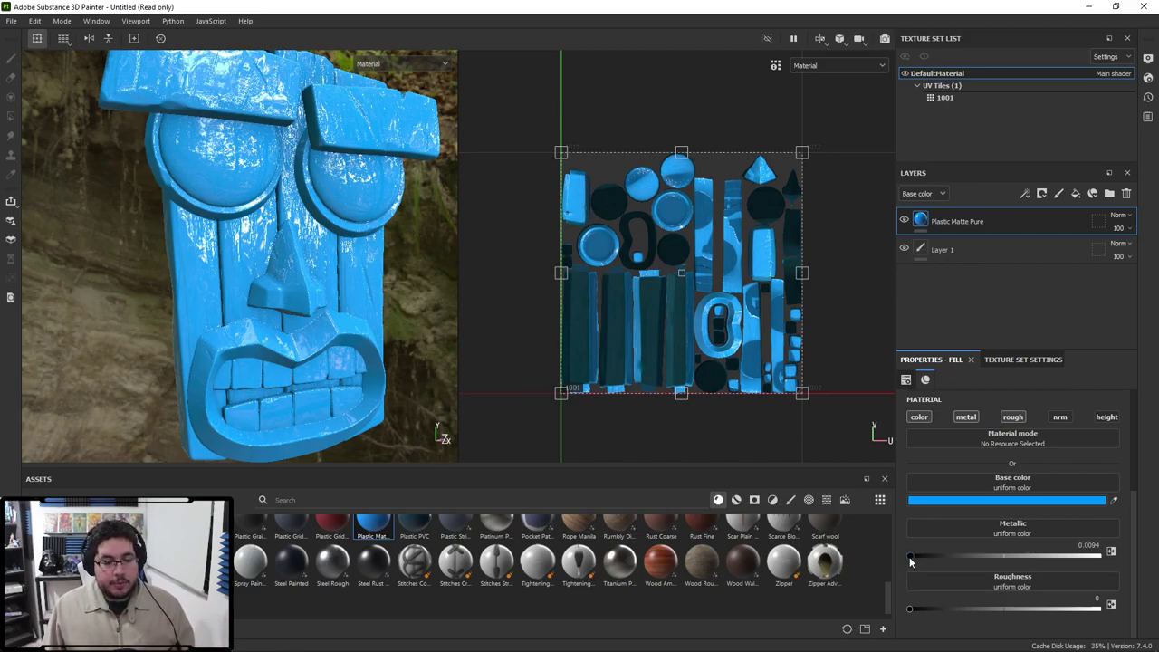
{"action": "left_click_drag", "start_coordinate": [909, 557], "coordinate": [1099, 556]}
{"action": "scroll", "coordinate": [336, 270], "scroll_direction": "up", "scroll_amount": 2}
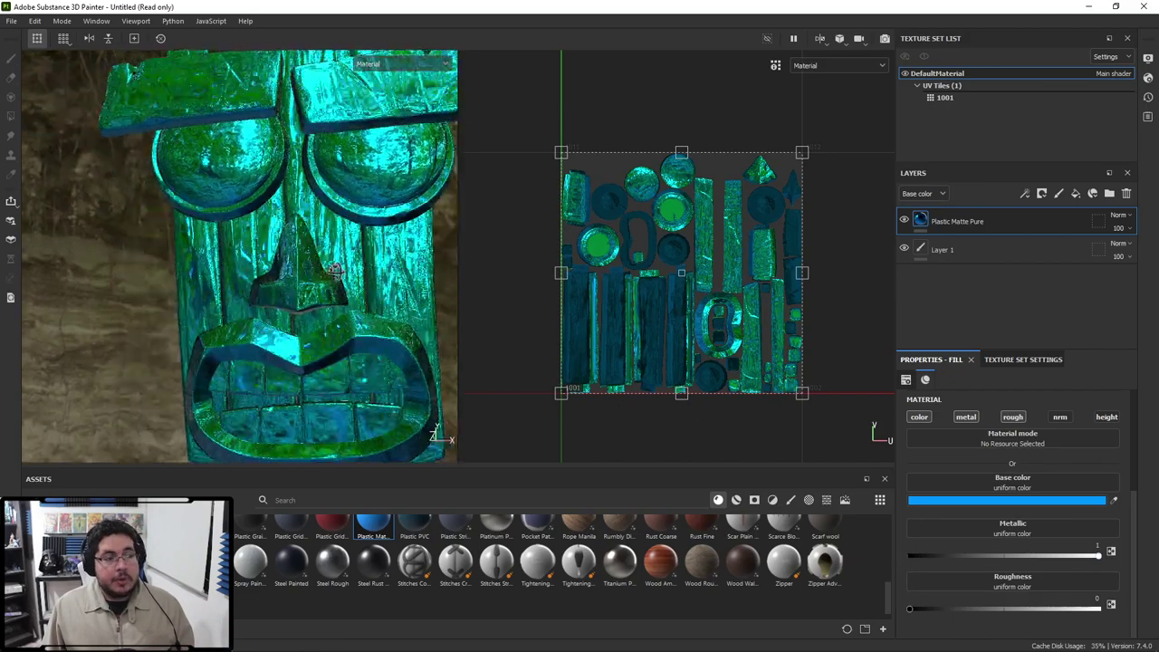
{"action": "left_click_drag", "start_coordinate": [335, 270], "coordinate": [373, 279], "text": "alt"}
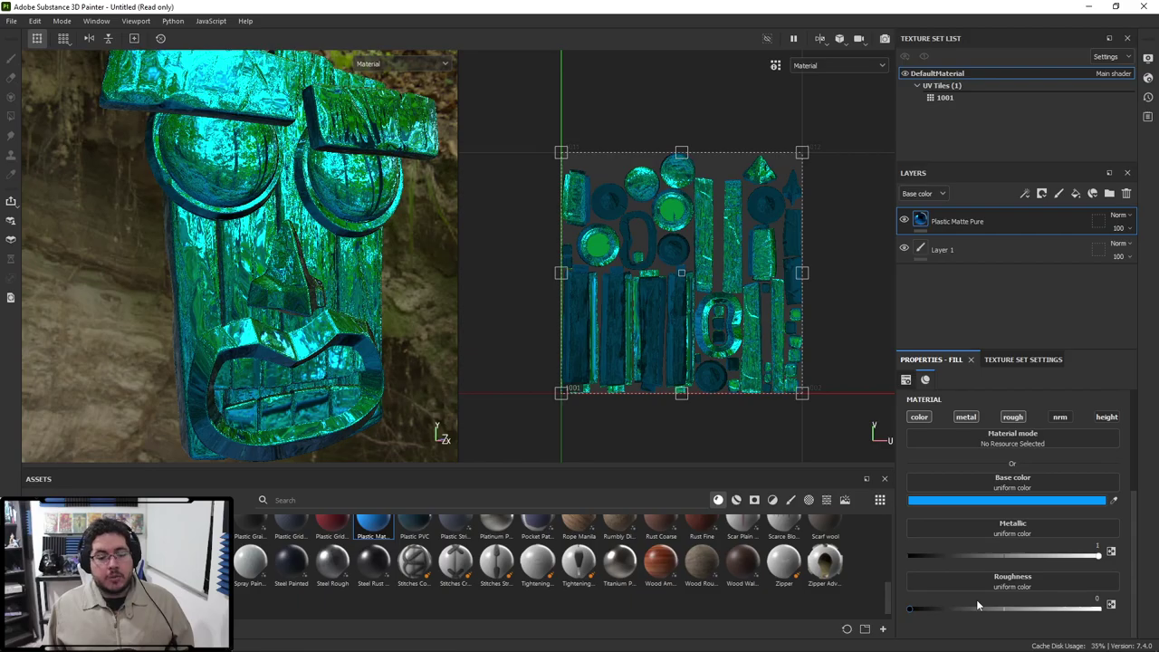
Try out base colours white FFFFFF, then black, then back to white.
{"action": "left_click_drag", "start_coordinate": [455, 420], "coordinate": [322, 338], "text": "alt"}
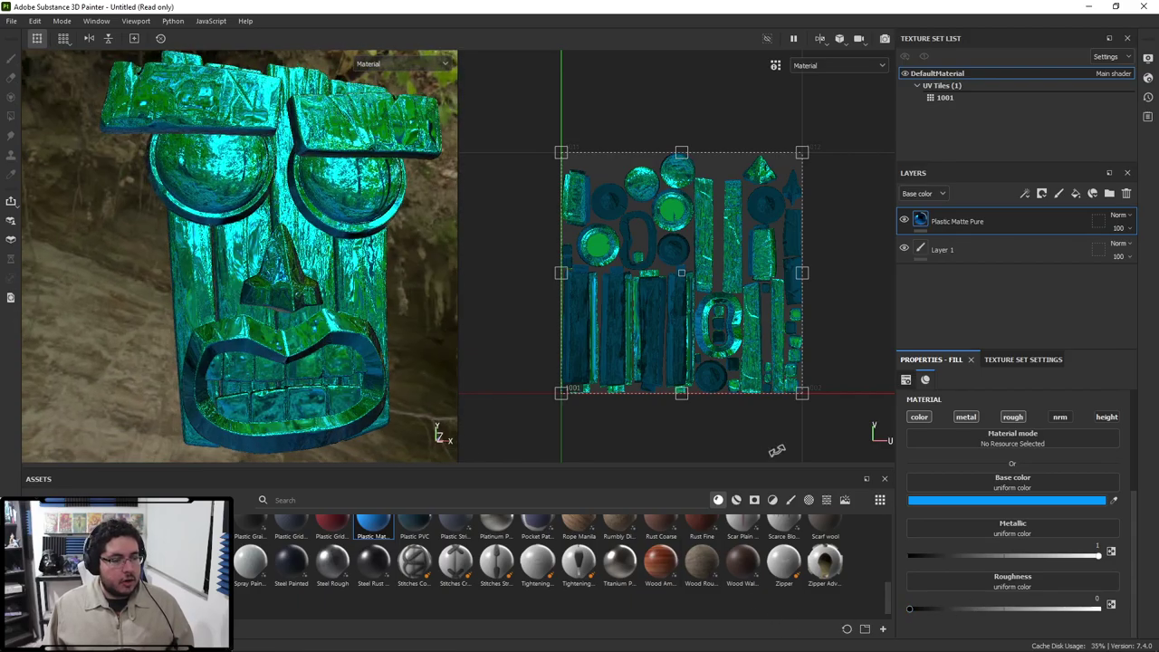
{"action": "left_click", "coordinate": [964, 501]}
{"action": "left_click_drag", "start_coordinate": [1003, 435], "coordinate": [958, 367]}
{"action": "type", "text": "FFFFFF"}
{"action": "key", "text": "Return"}
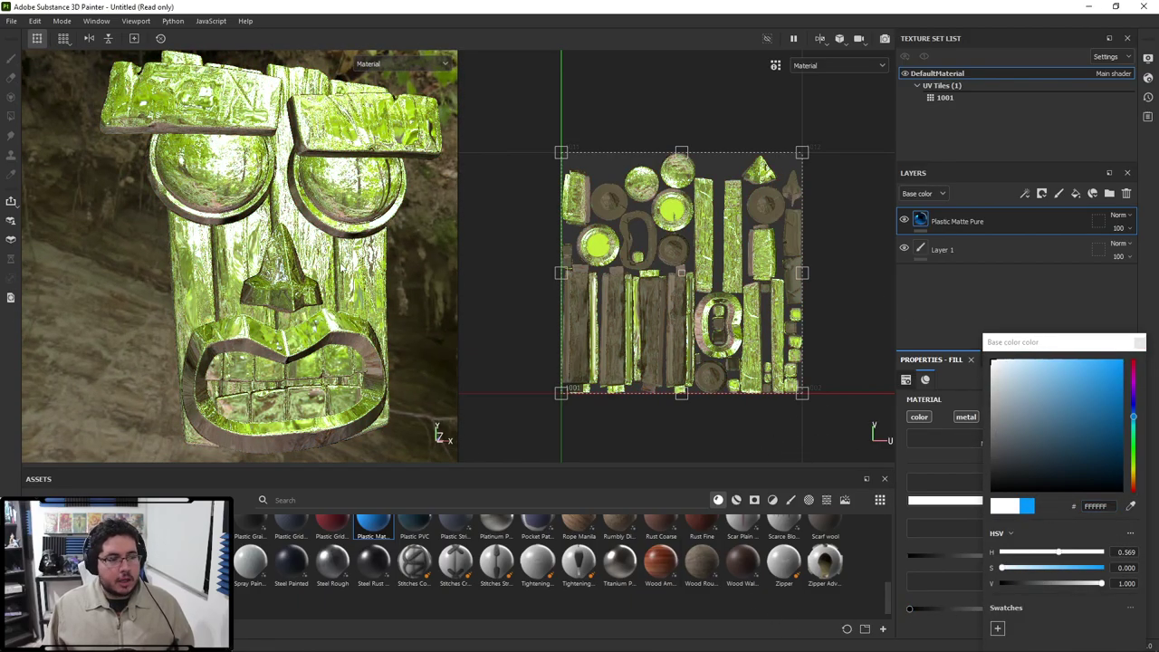
{"action": "left_click_drag", "start_coordinate": [1074, 423], "coordinate": [892, 530]}
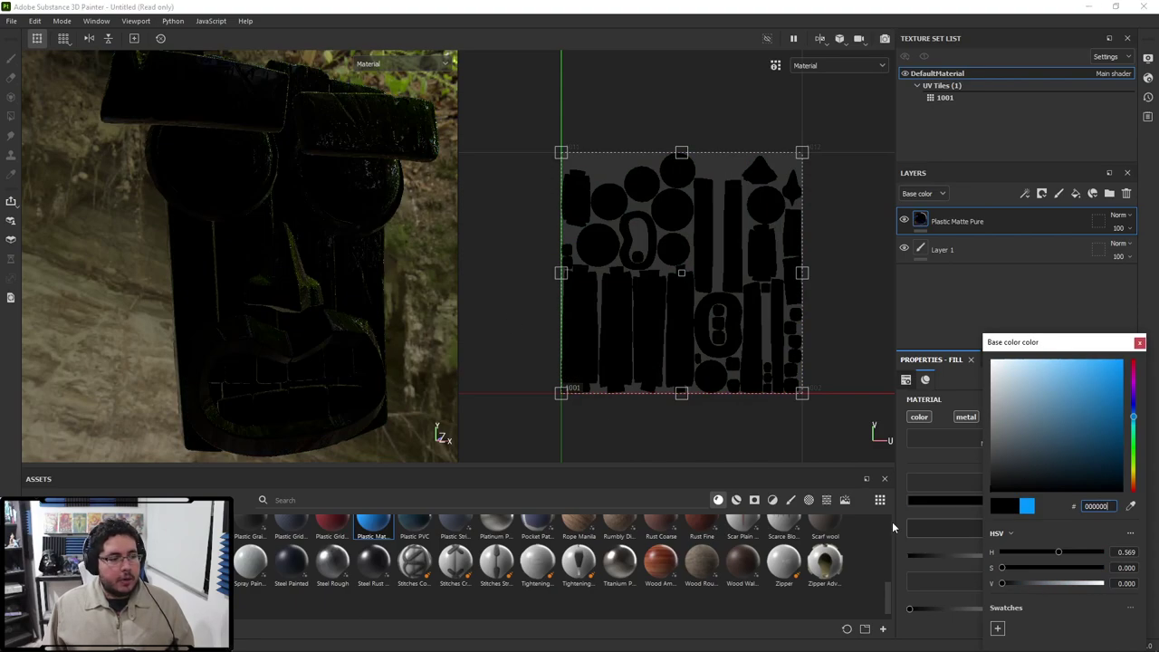
{"action": "right_click_drag", "start_coordinate": [892, 530], "coordinate": [782, 418], "text": "shift"}
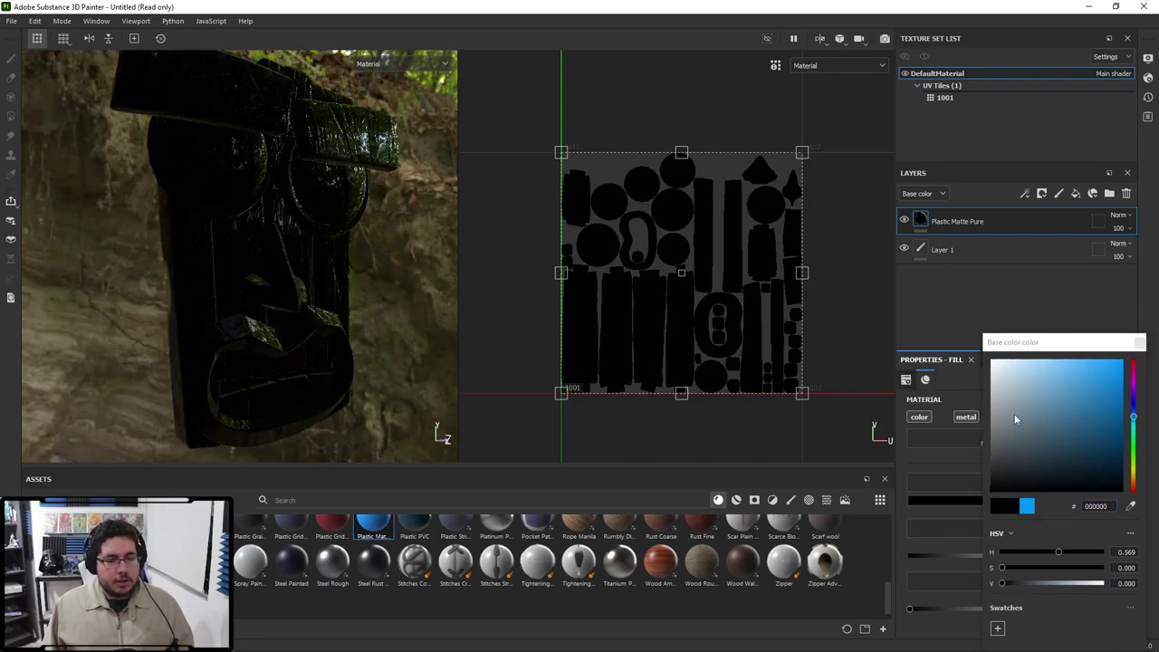
{"action": "left_click_drag", "start_coordinate": [1018, 419], "coordinate": [998, 317]}
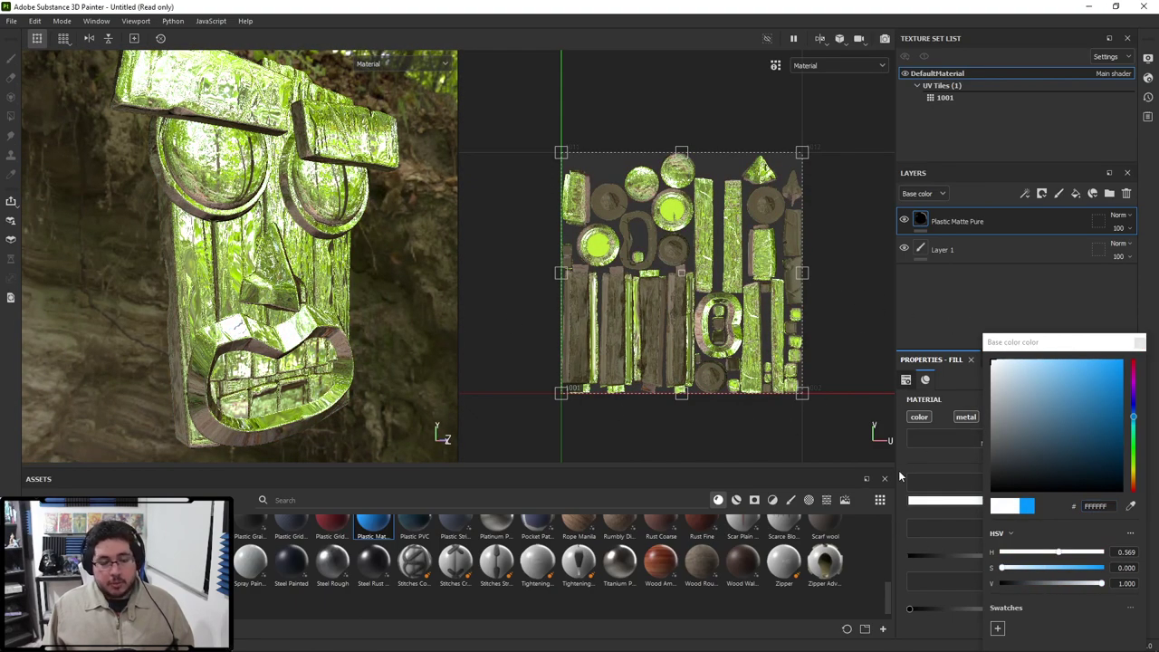
Dismiss the Resources popup and set Metallic back to 0.
{"action": "left_click", "coordinate": [946, 523]}
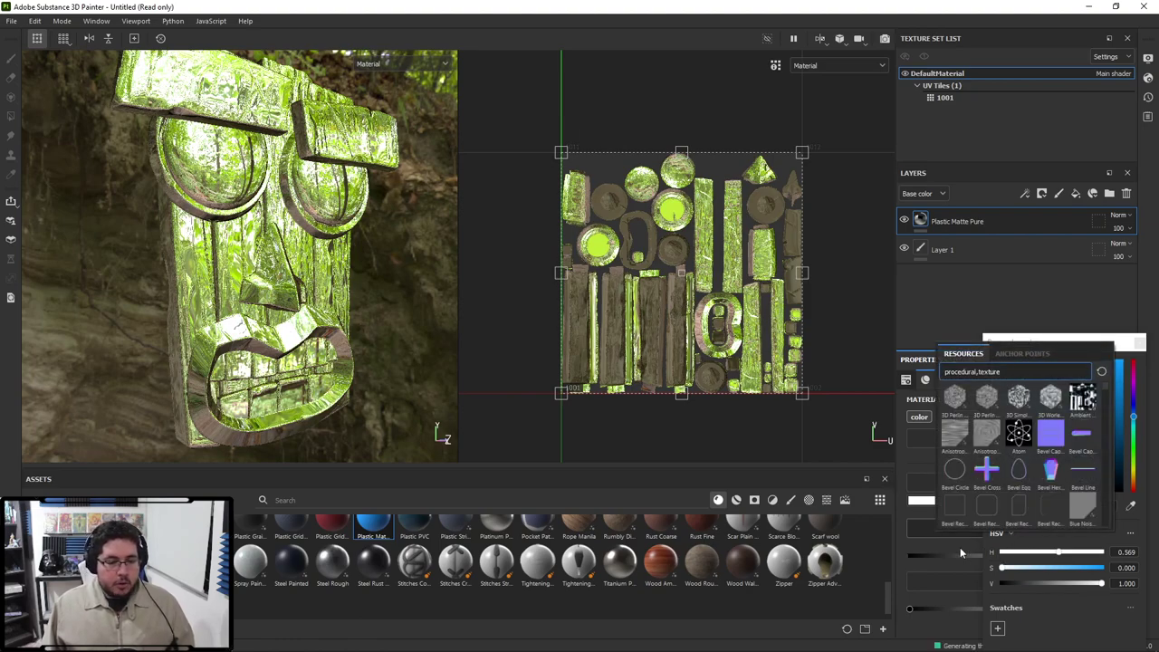
{"action": "left_click", "coordinate": [960, 554]}
{"action": "left_click_drag", "start_coordinate": [996, 556], "coordinate": [909, 556]}
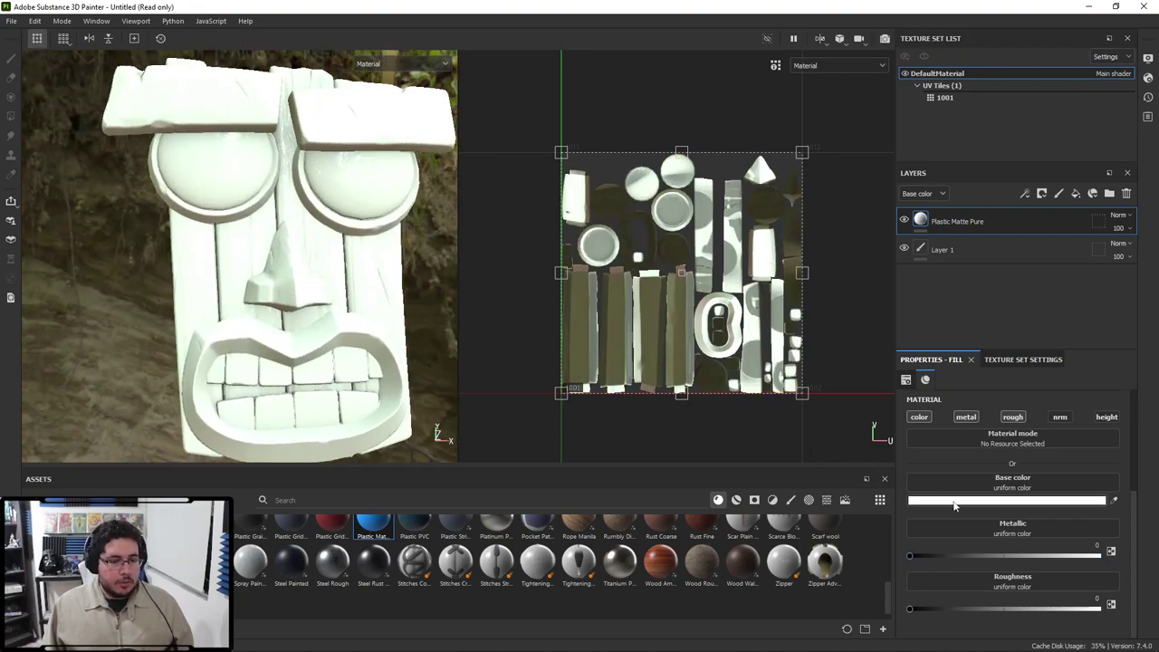
Set the base colour to a fully saturated bright blue, 0095FF.
{"action": "left_click", "coordinate": [958, 500]}
{"action": "left_click", "coordinate": [1083, 378]}
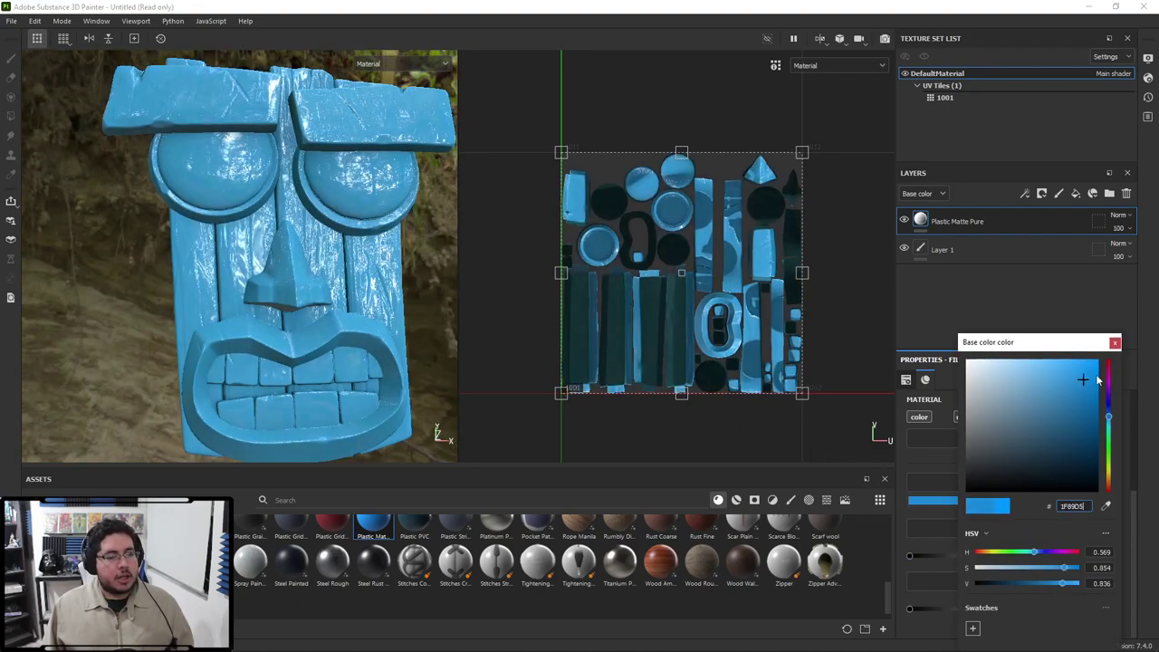
{"action": "left_click_drag", "start_coordinate": [1098, 381], "coordinate": [1098, 362]}
{"action": "left_click_drag", "start_coordinate": [299, 271], "coordinate": [252, 295], "text": "alt"}
{"action": "scroll", "coordinate": [252, 294], "scroll_direction": "down", "scroll_amount": 5}
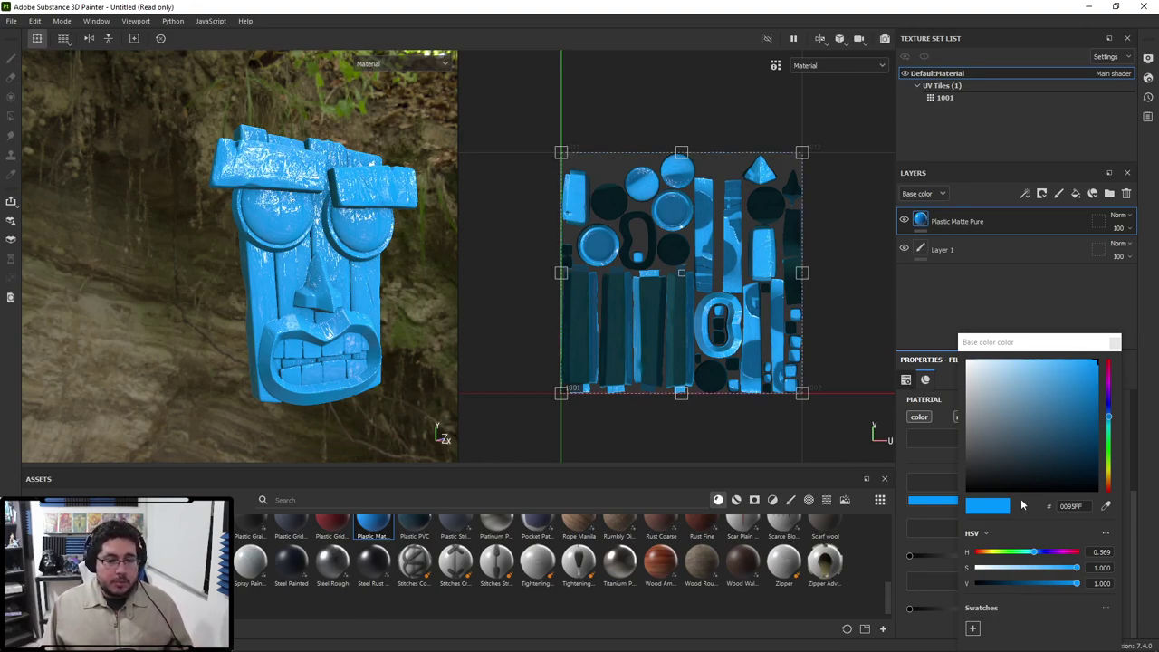
{"action": "left_click", "coordinate": [1114, 342]}
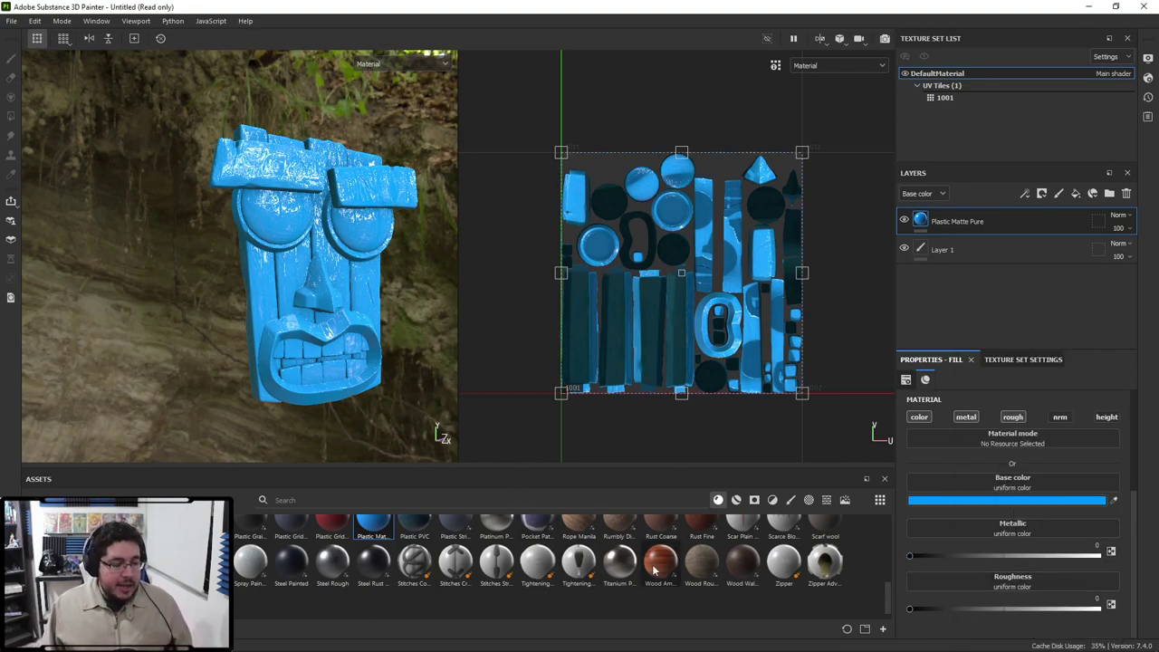
Add Iron Diamond Armor as a new fill layer above the blue plastic.
{"action": "scroll", "coordinate": [631, 546], "scroll_direction": "up", "scroll_amount": 2}
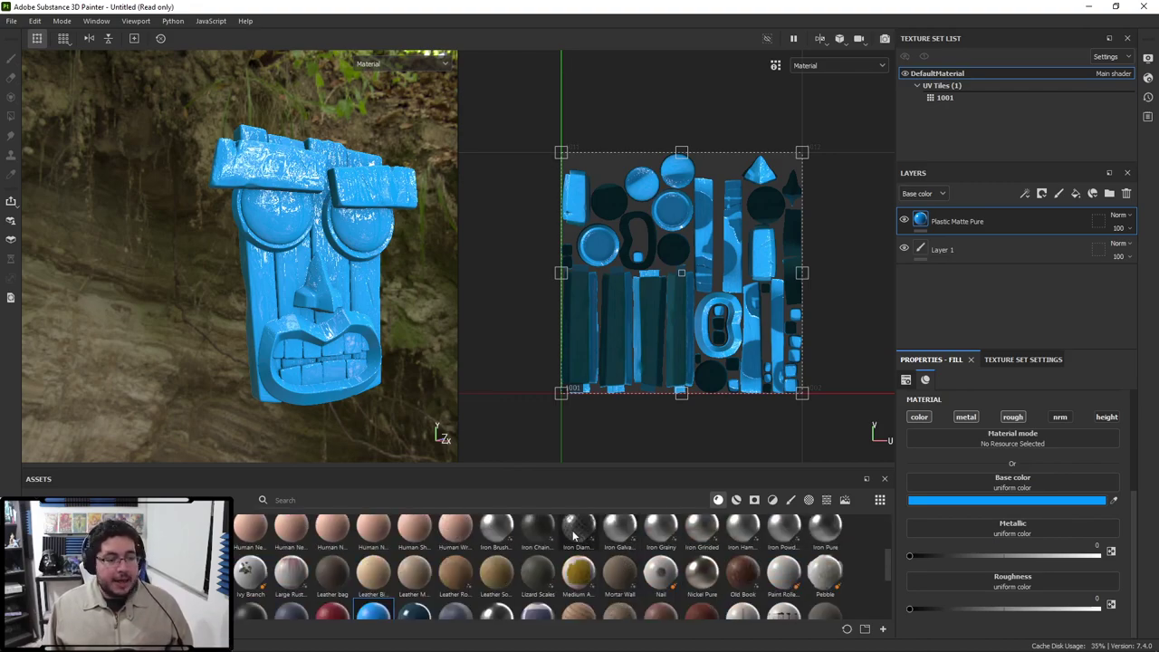
{"action": "mouse_move", "coordinate": [573, 536]}
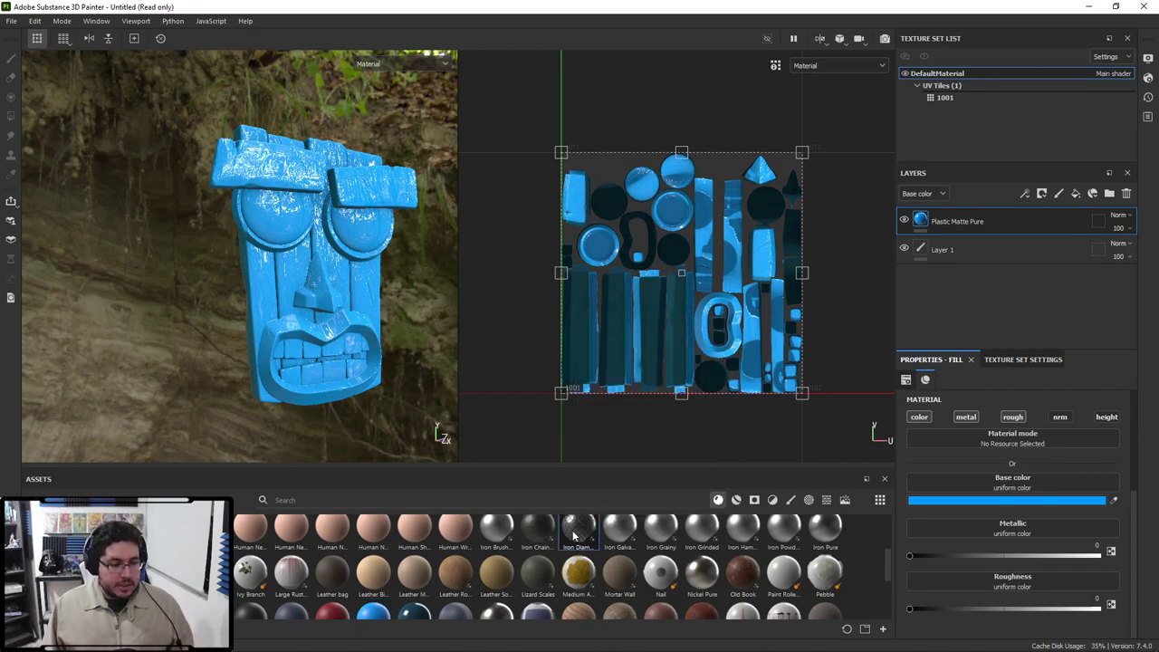
{"action": "left_click_drag", "start_coordinate": [574, 537], "coordinate": [933, 229]}
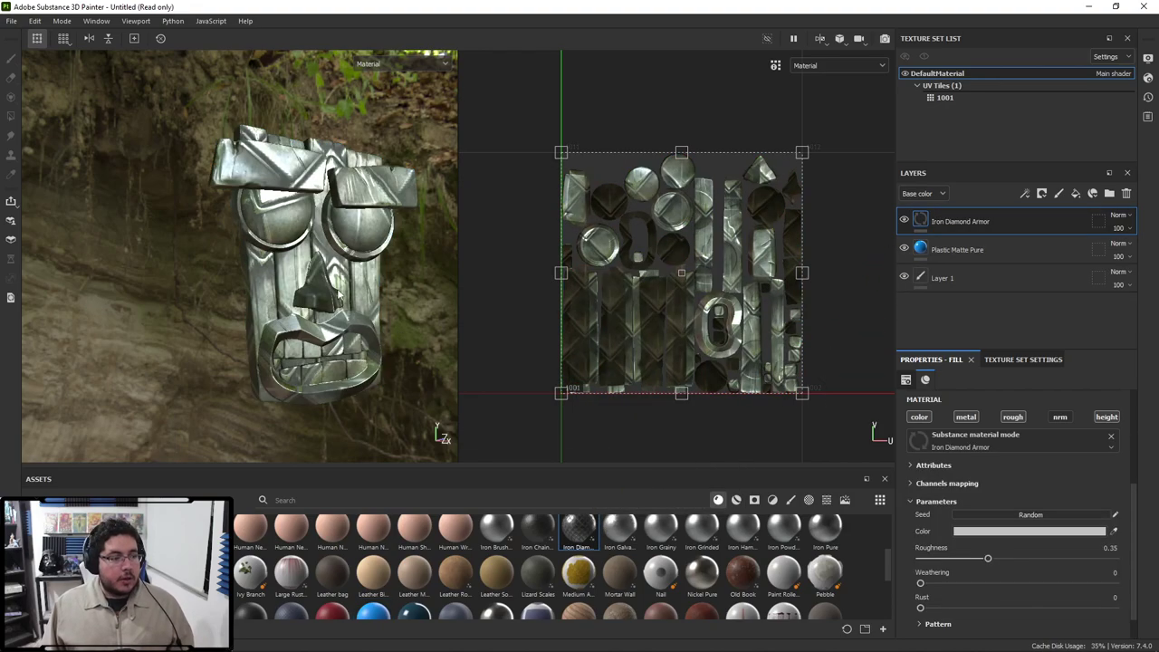
Set the armor's UV tiling scale to 11.77 for denser diamonds and view the mask frontally.
{"action": "scroll", "coordinate": [958, 538], "scroll_direction": "up", "scroll_amount": 3}
{"action": "scroll", "coordinate": [959, 538], "scroll_direction": "up", "scroll_amount": 1}
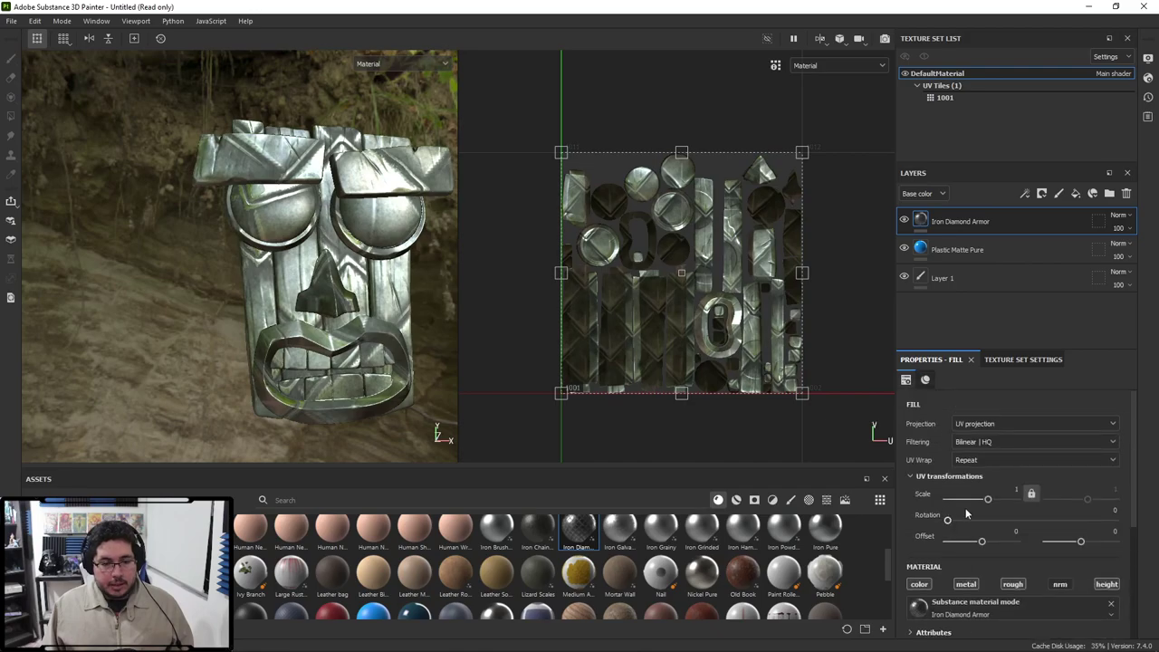
{"action": "left_click_drag", "start_coordinate": [988, 498], "coordinate": [998, 499]}
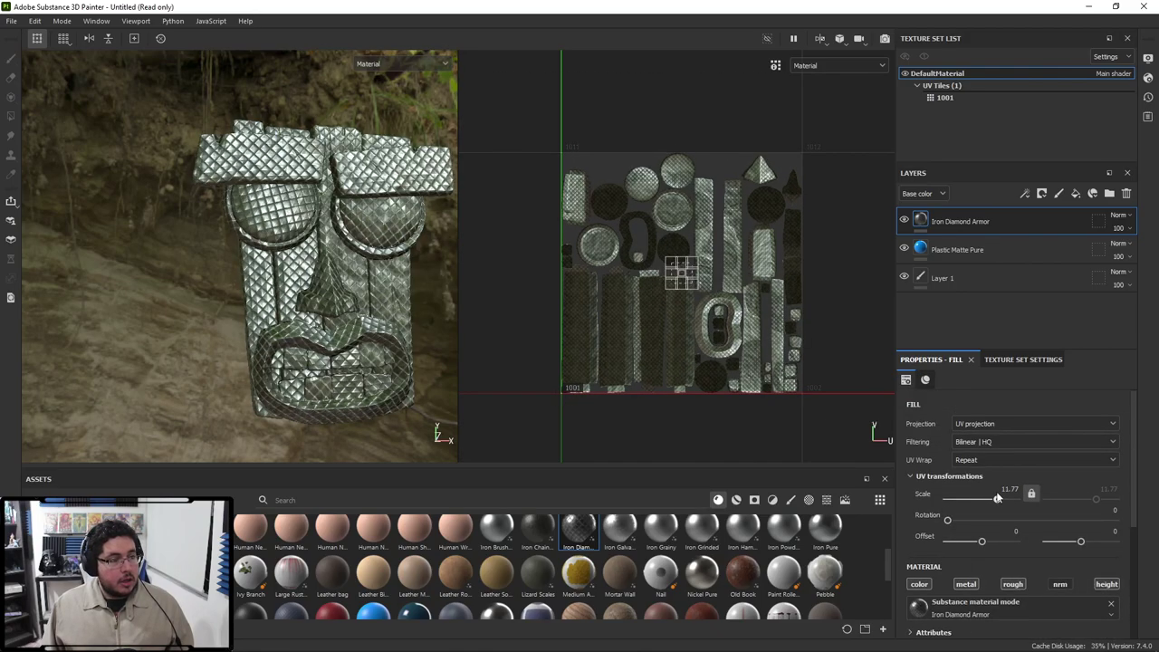
{"action": "left_click_drag", "start_coordinate": [299, 345], "coordinate": [242, 142], "text": "alt"}
{"action": "scroll", "coordinate": [312, 354], "scroll_direction": "up", "scroll_amount": 3}
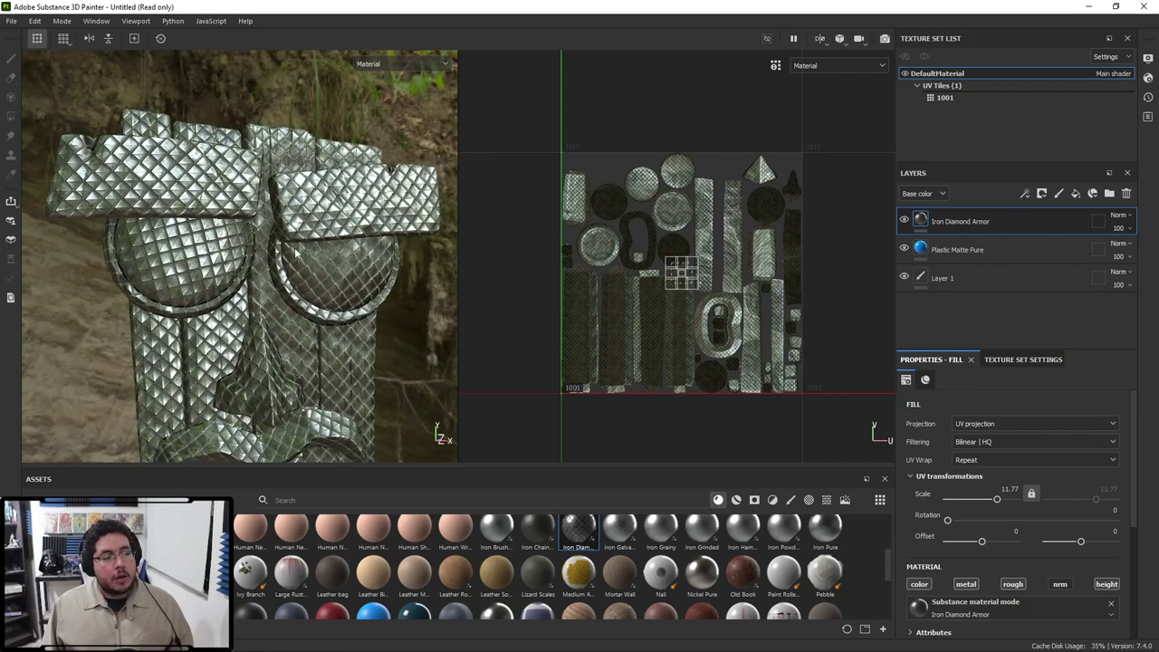
{"action": "left_click_drag", "start_coordinate": [242, 281], "coordinate": [208, 199], "text": "alt"}
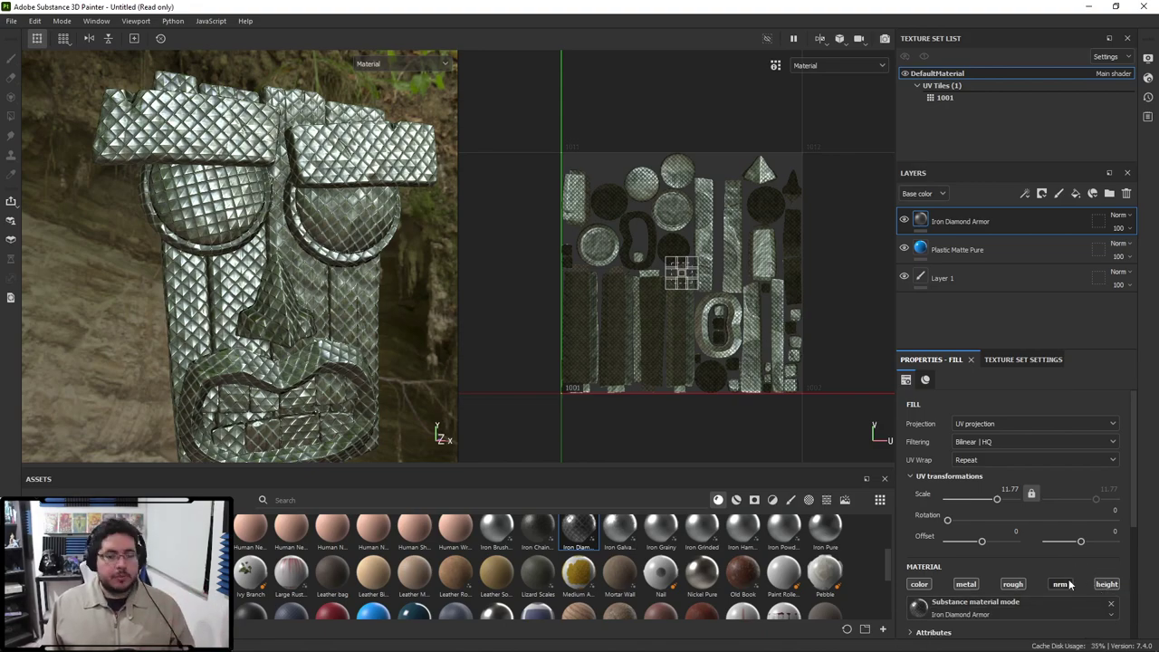
Disable the armor layer's color and metal channels so the blue plastic shows through.
{"action": "scroll", "coordinate": [394, 355], "scroll_direction": "up", "scroll_amount": 5}
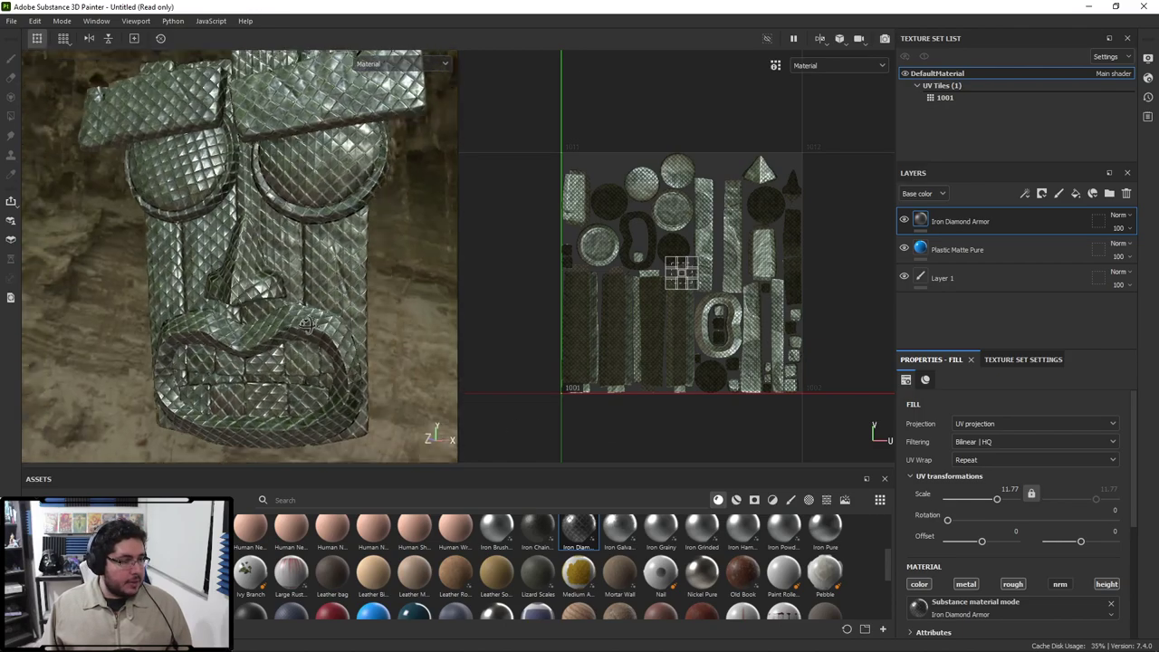
{"action": "scroll", "coordinate": [349, 335], "scroll_direction": "down", "scroll_amount": 3}
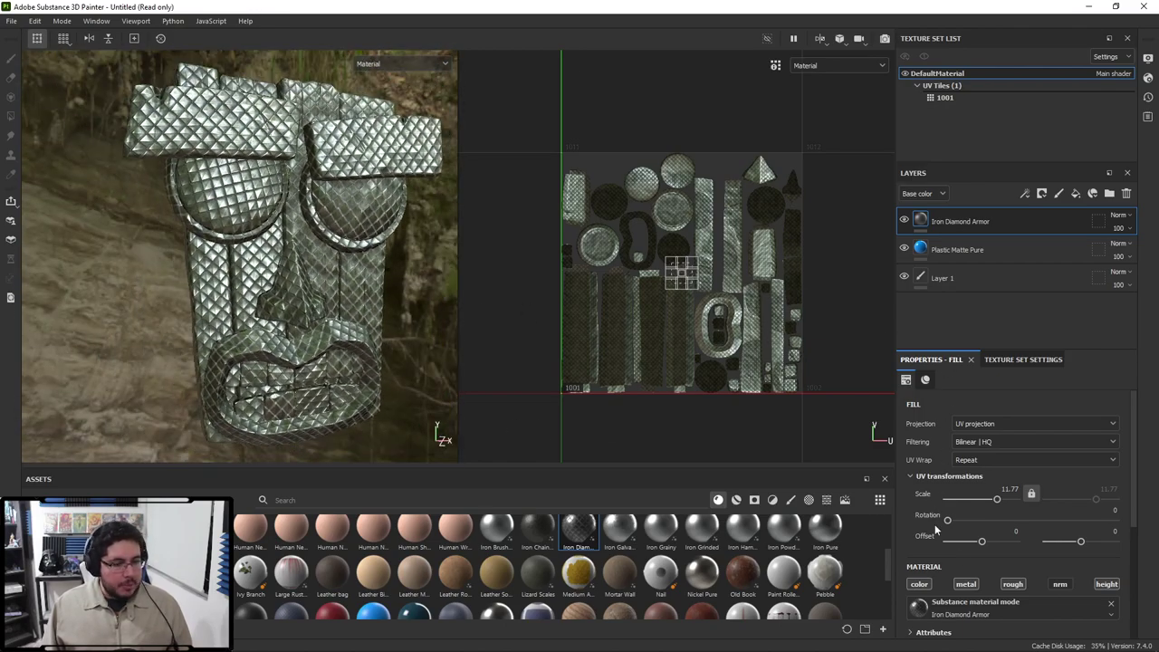
{"action": "left_click", "coordinate": [967, 585]}
{"action": "left_click", "coordinate": [968, 585]}
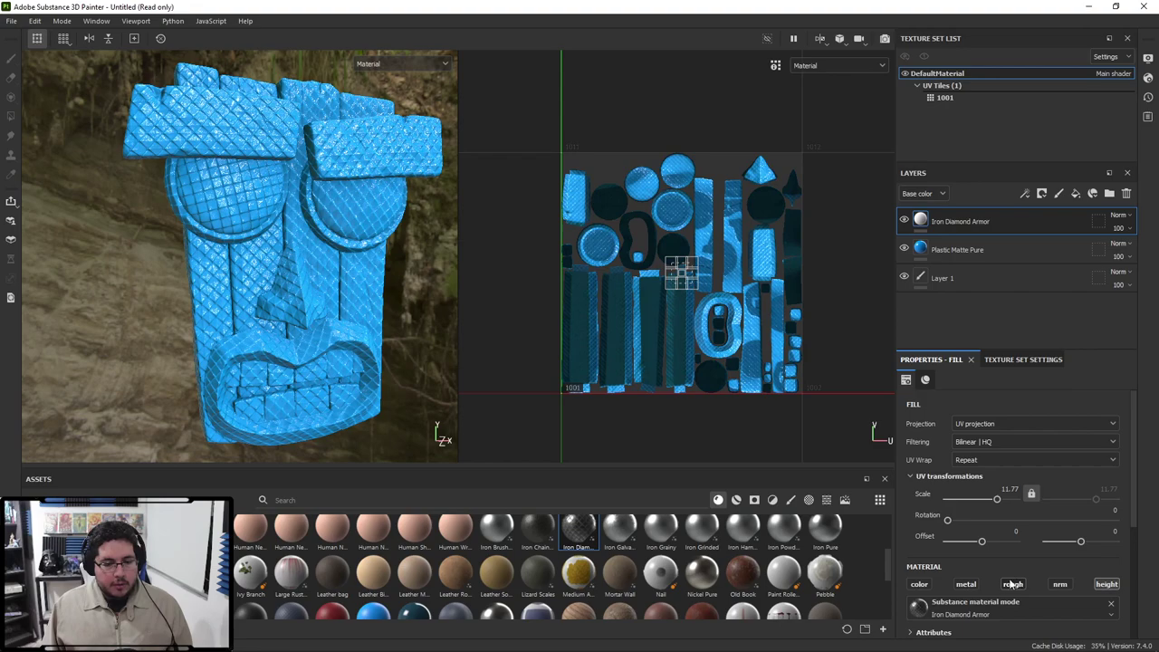
{"action": "scroll", "coordinate": [375, 323], "scroll_direction": "up", "scroll_amount": 5}
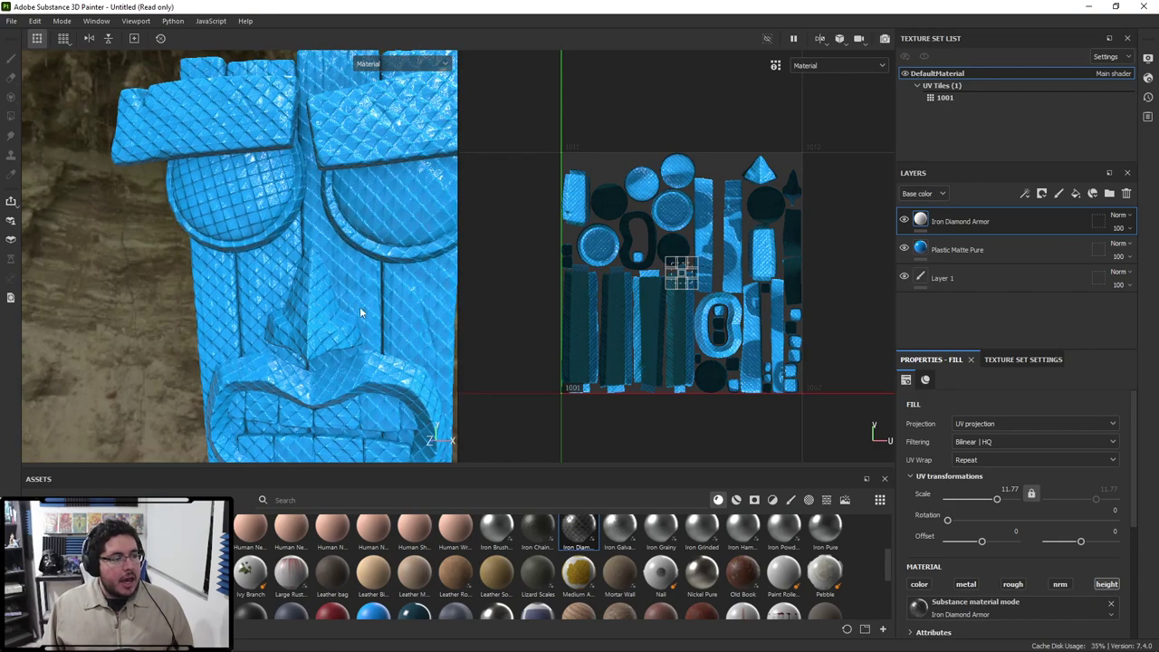
{"action": "scroll", "coordinate": [297, 259], "scroll_direction": "down", "scroll_amount": 4}
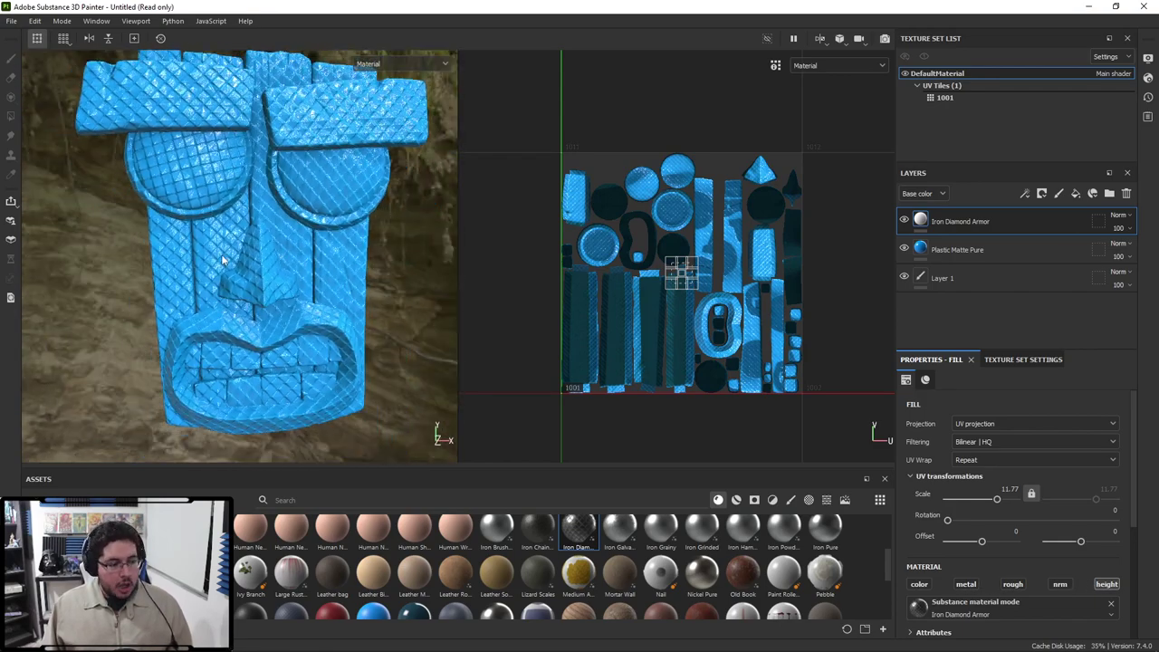
Cycle through the channel previews to the normal/height view, then return to the full material view.
{"action": "key", "text": "c"}
{"action": "key", "text": "c"}
{"action": "key", "text": "c"}
{"action": "key", "text": "c"}
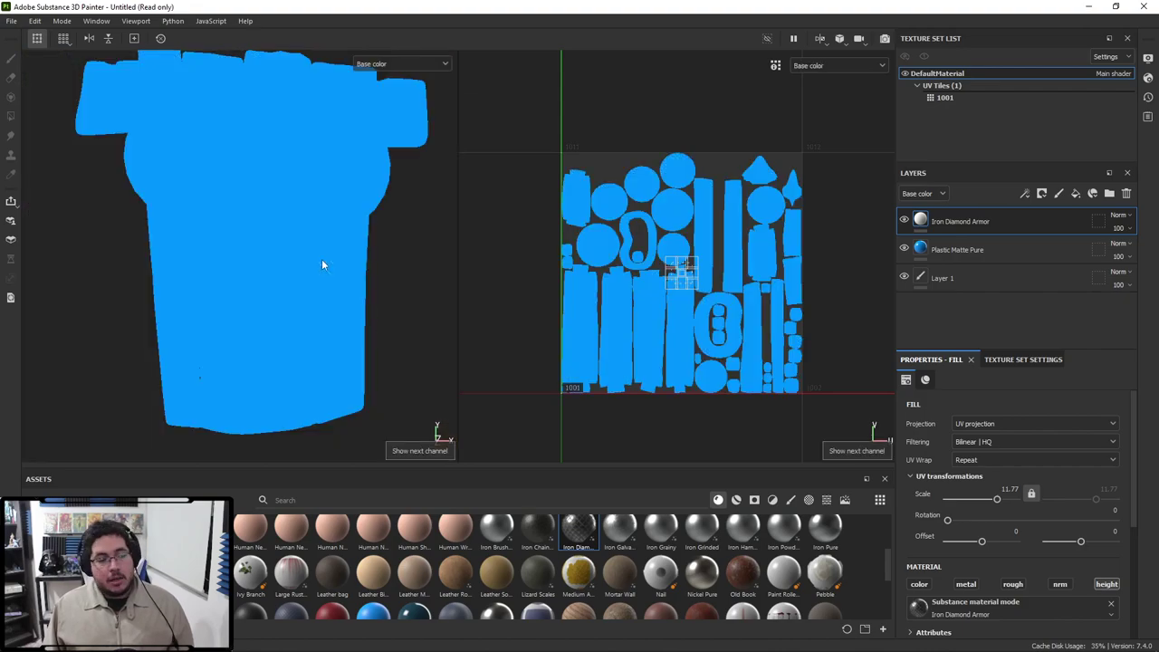
{"action": "key", "text": "c"}
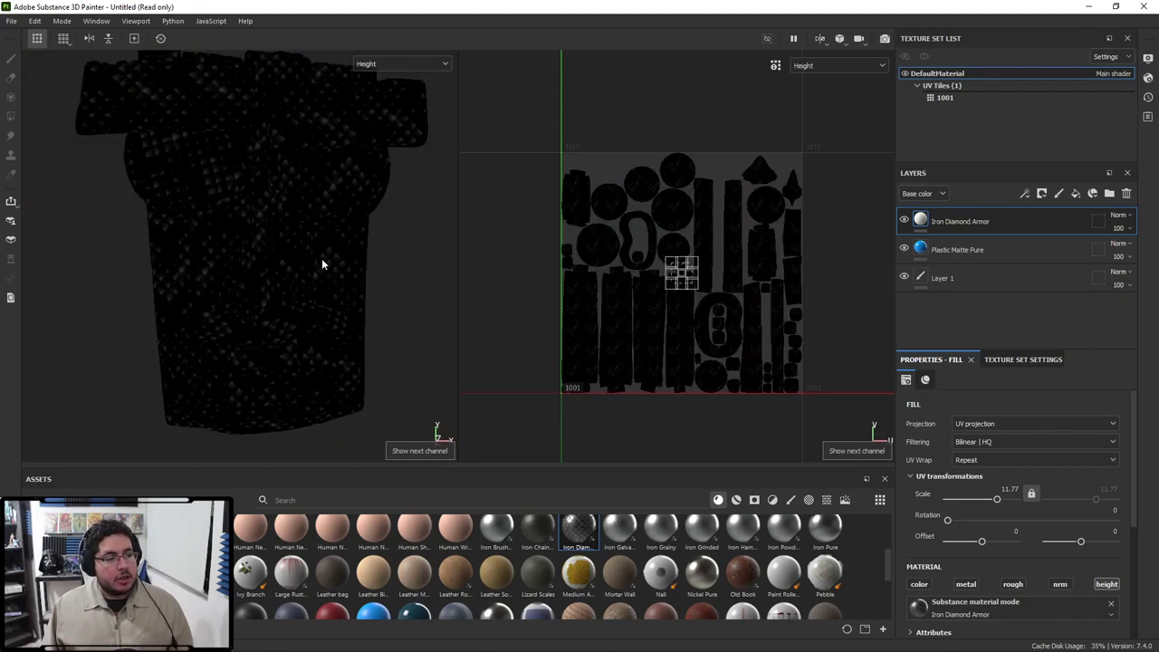
{"action": "key", "text": "c"}
{"action": "left_click_drag", "start_coordinate": [322, 264], "coordinate": [349, 260], "text": "alt"}
{"action": "scroll", "coordinate": [330, 308], "scroll_direction": "up", "scroll_amount": 3}
{"action": "left_click_drag", "start_coordinate": [330, 308], "coordinate": [233, 230], "text": "alt"}
{"action": "scroll", "coordinate": [173, 161], "scroll_direction": "down", "scroll_amount": 3}
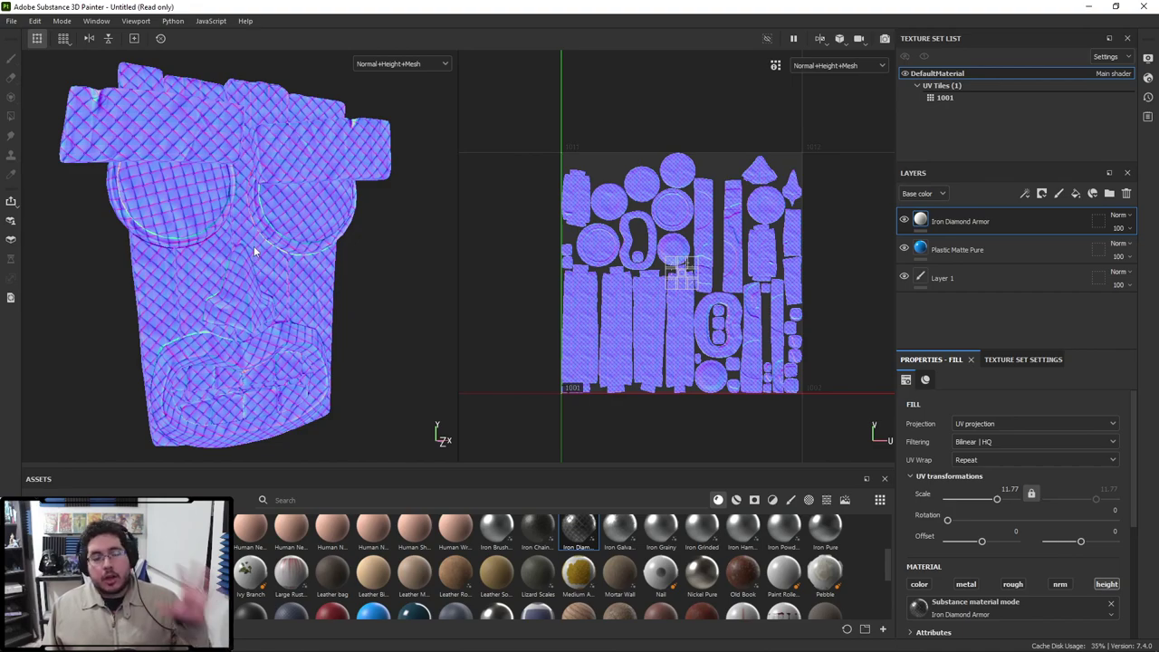
{"action": "key", "text": "m"}
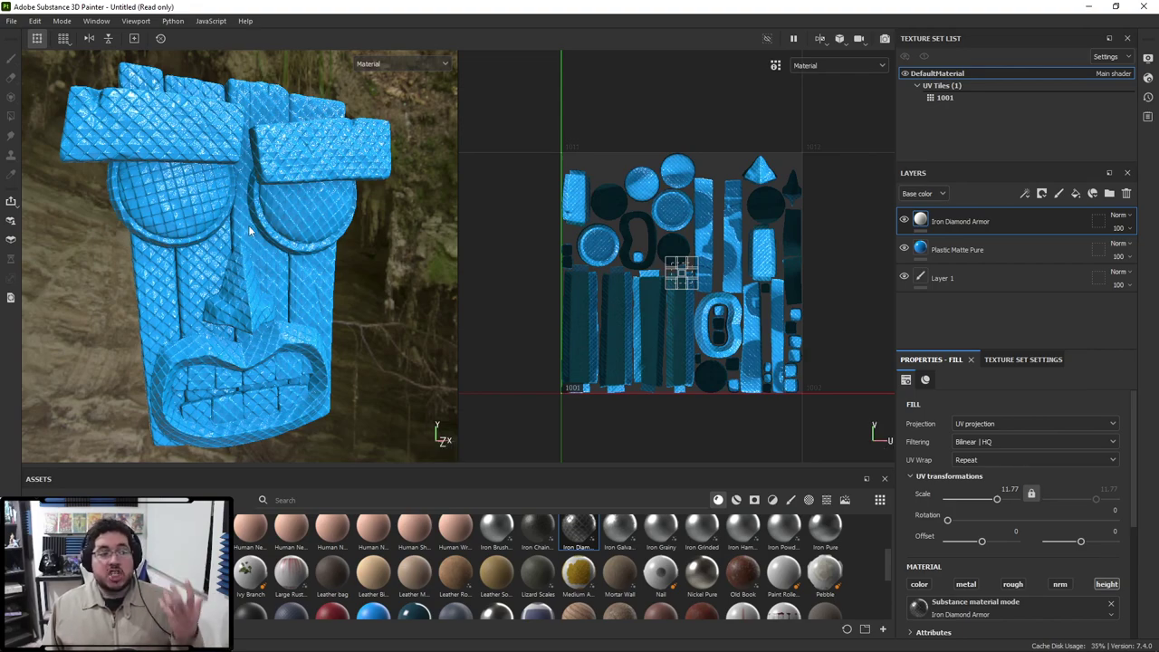
{"action": "left_click", "coordinate": [885, 39]}
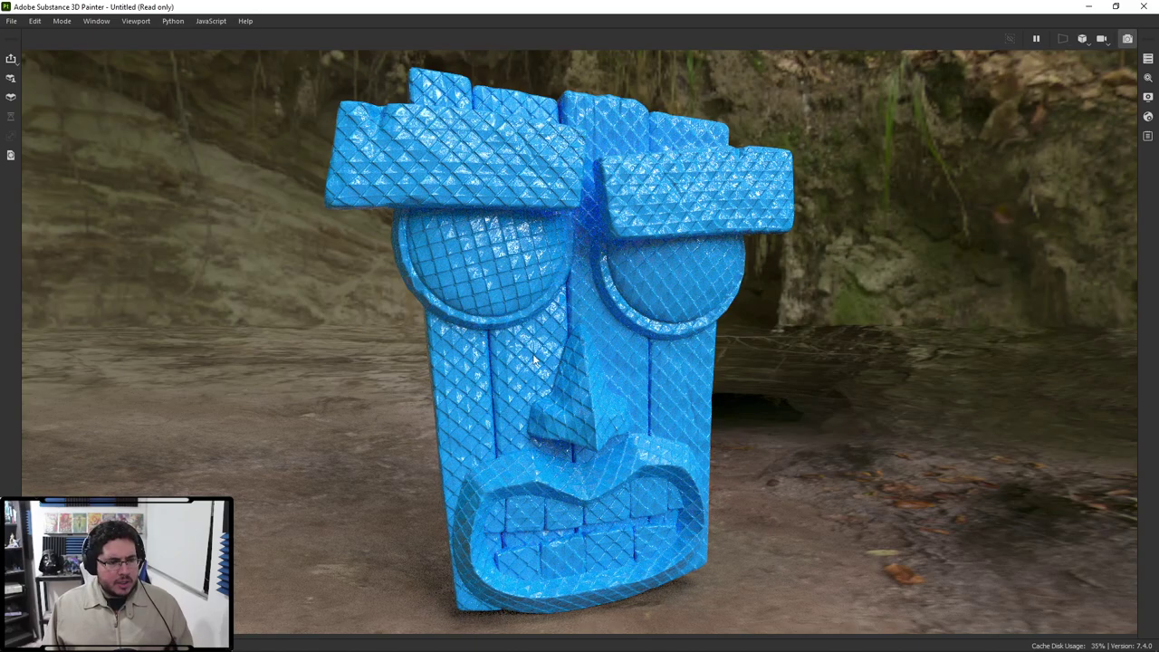
{"action": "scroll", "coordinate": [723, 353], "scroll_direction": "down", "scroll_amount": 2}
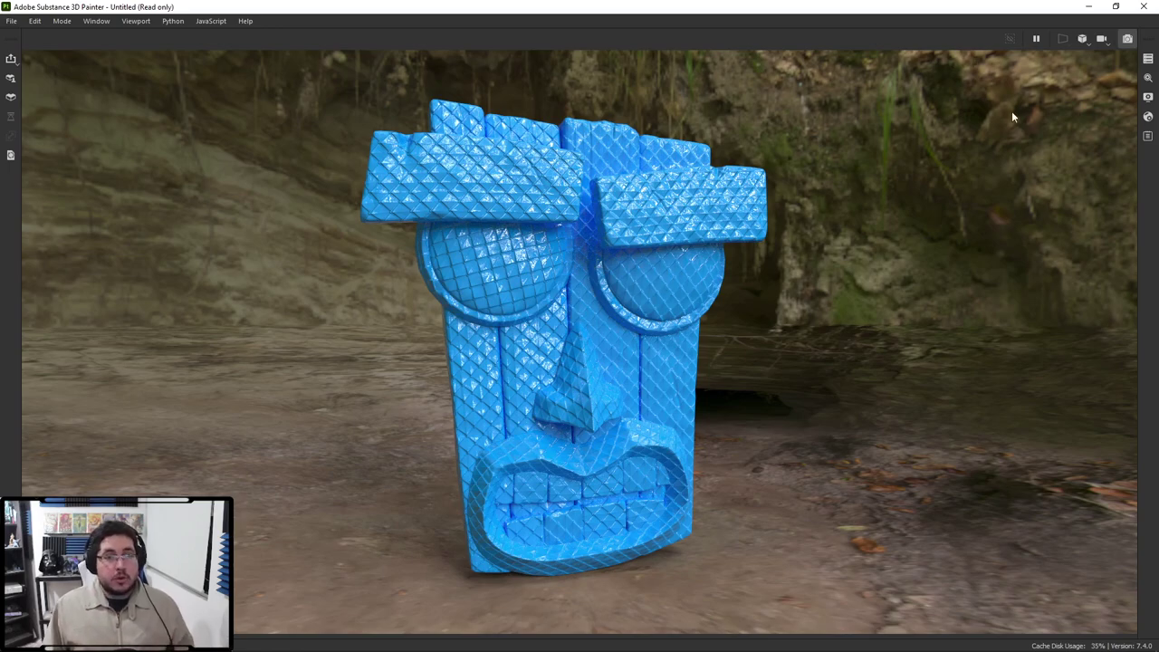
{"action": "key", "text": "Tab"}
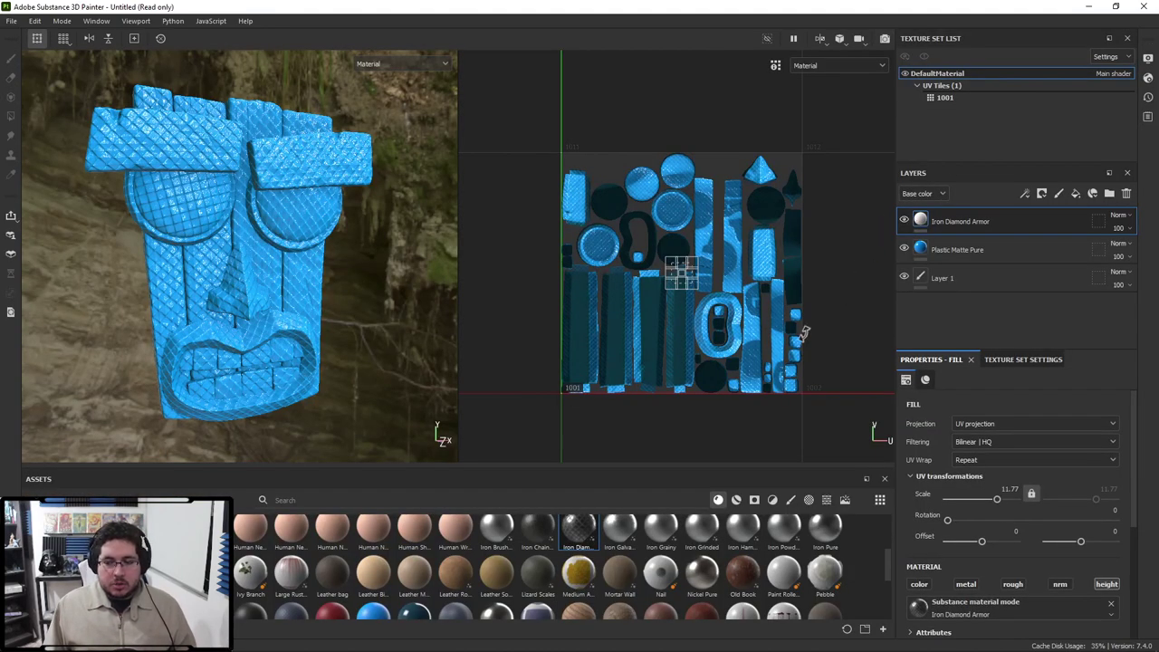
{"action": "scroll", "coordinate": [736, 322], "scroll_direction": "down", "scroll_amount": 2}
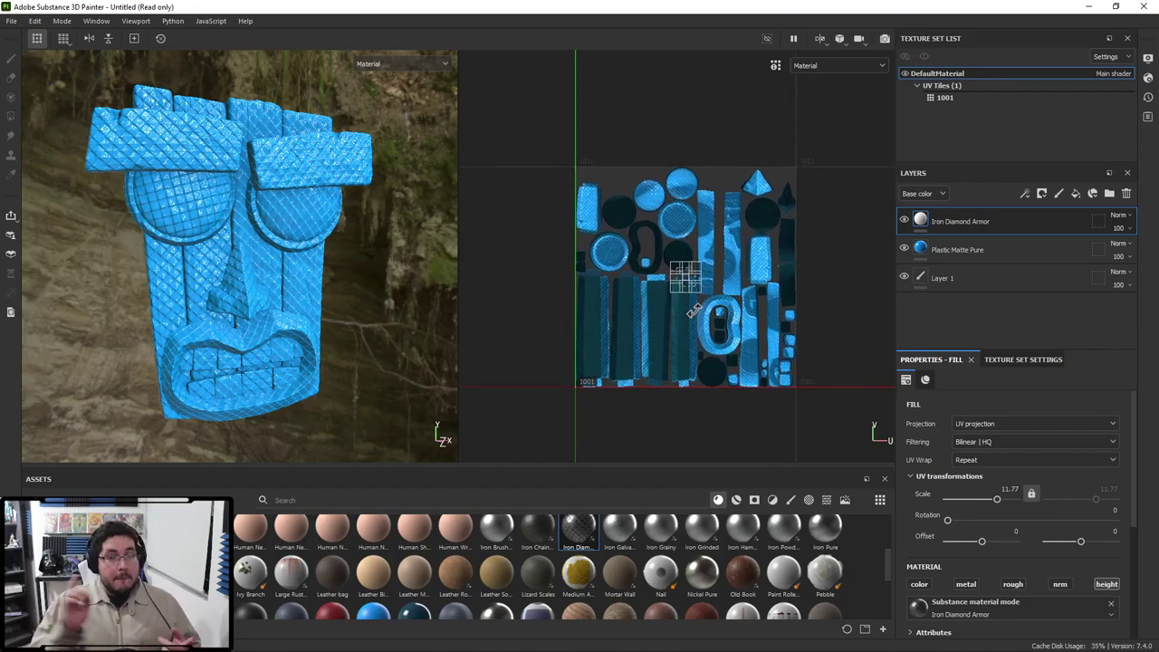